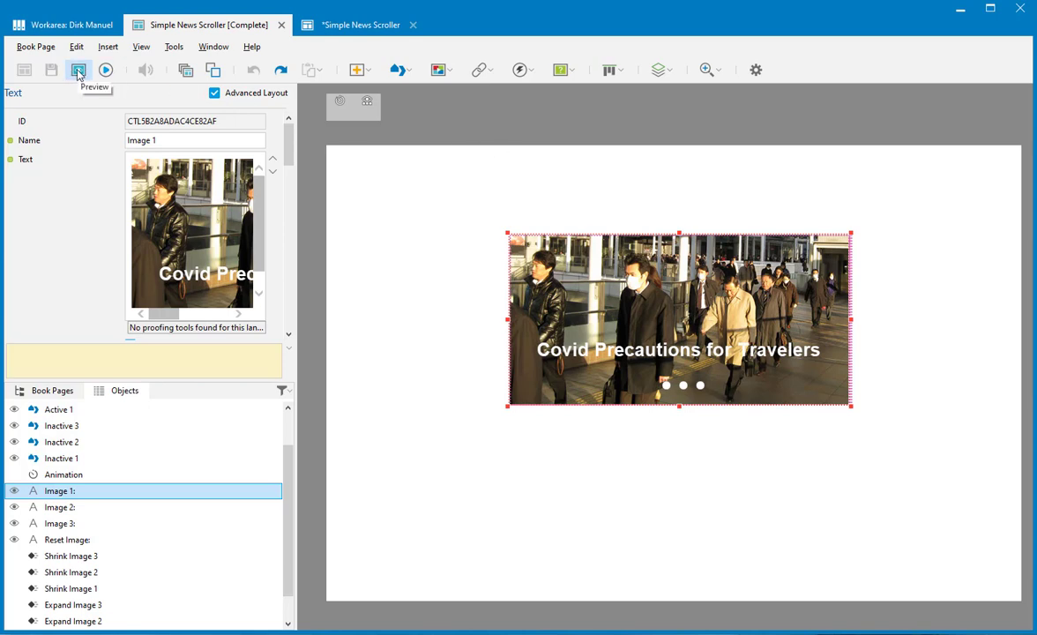
# Run and stop a preview of the completed news scroller page
pyautogui.click(78, 71)
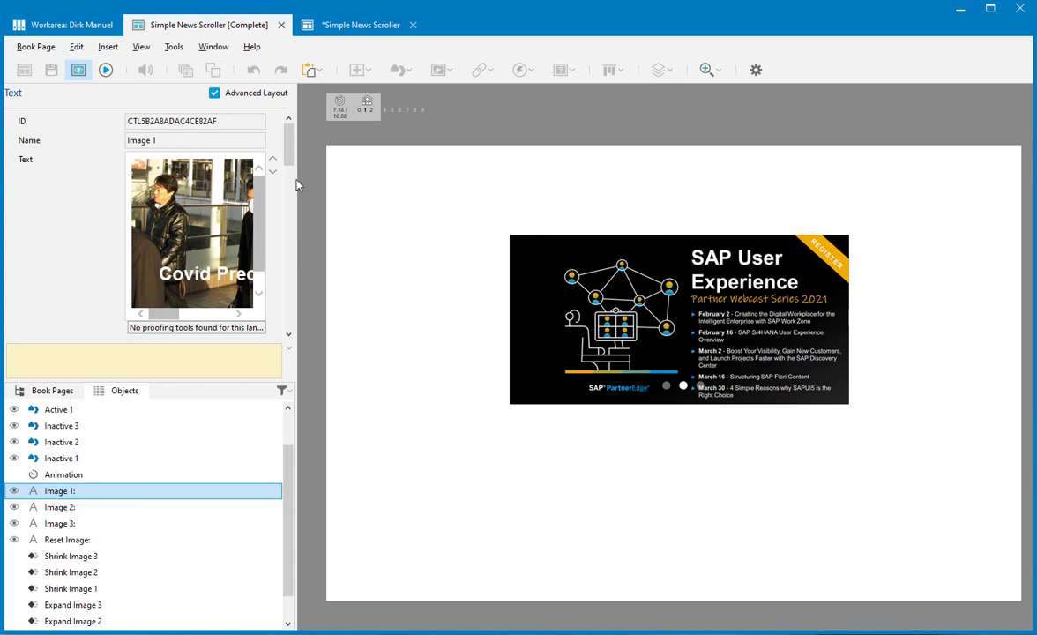
pyautogui.click(78, 68)
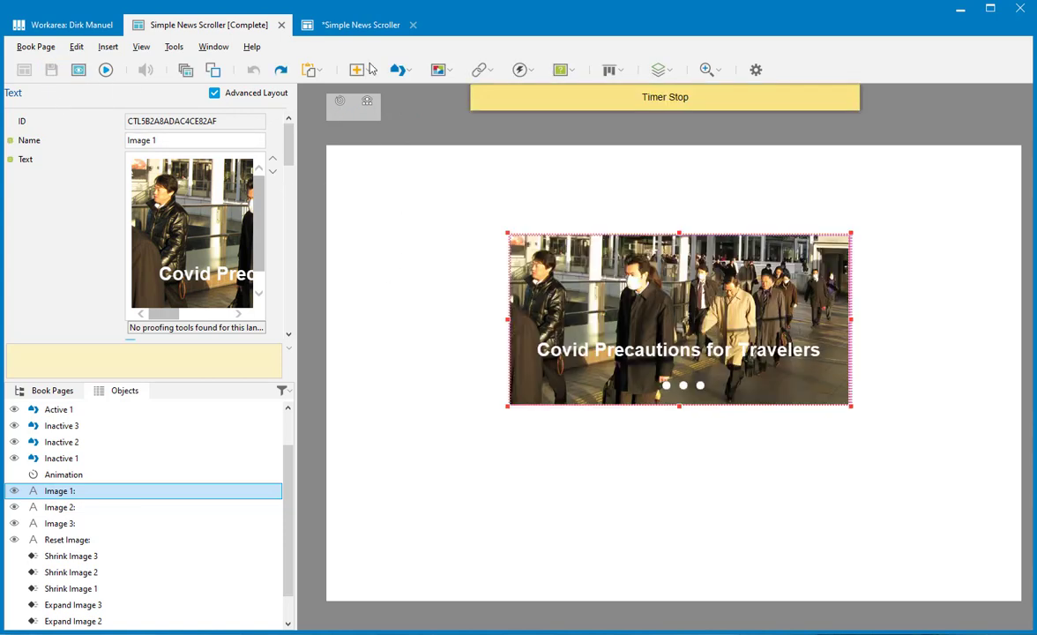
# Insert a text box on the unfinished Simple News Scroller page and move it nearer the page's middle
pyautogui.click(337, 27)
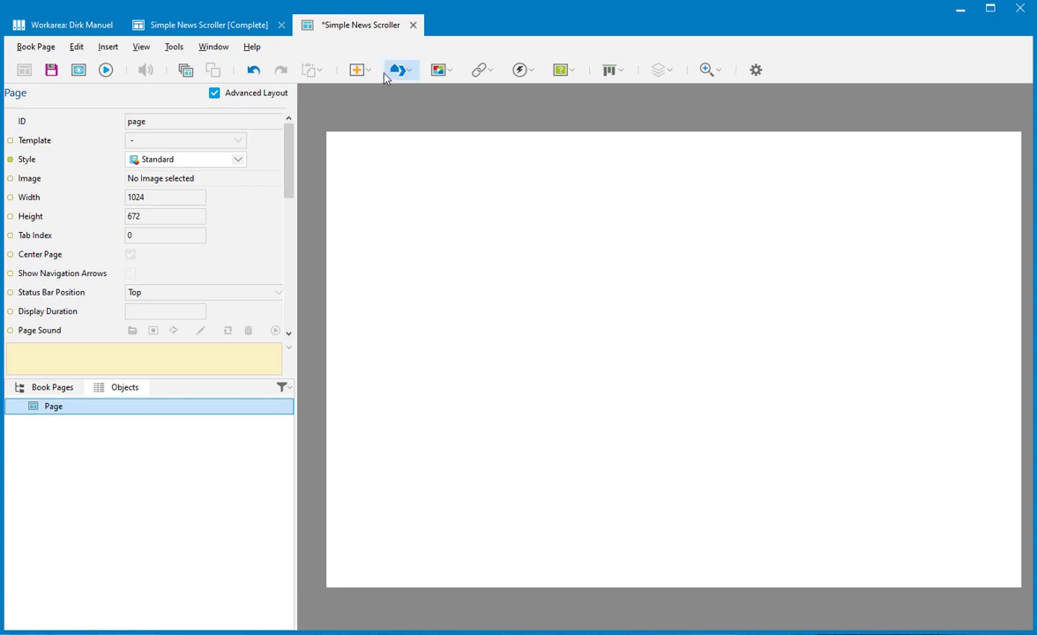
pyautogui.click(361, 71)
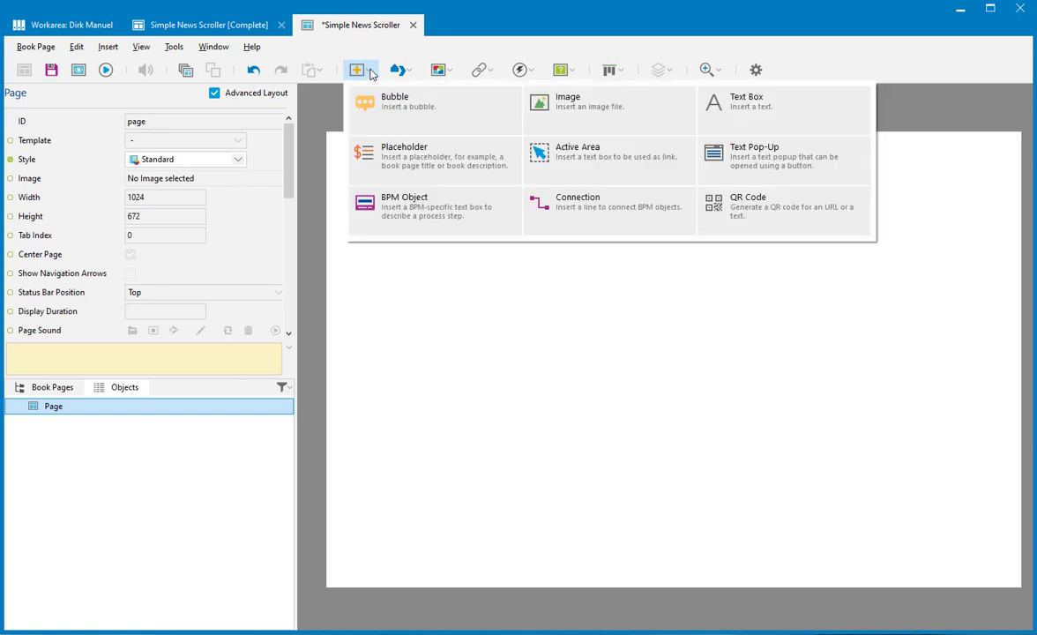
pyautogui.click(783, 108)
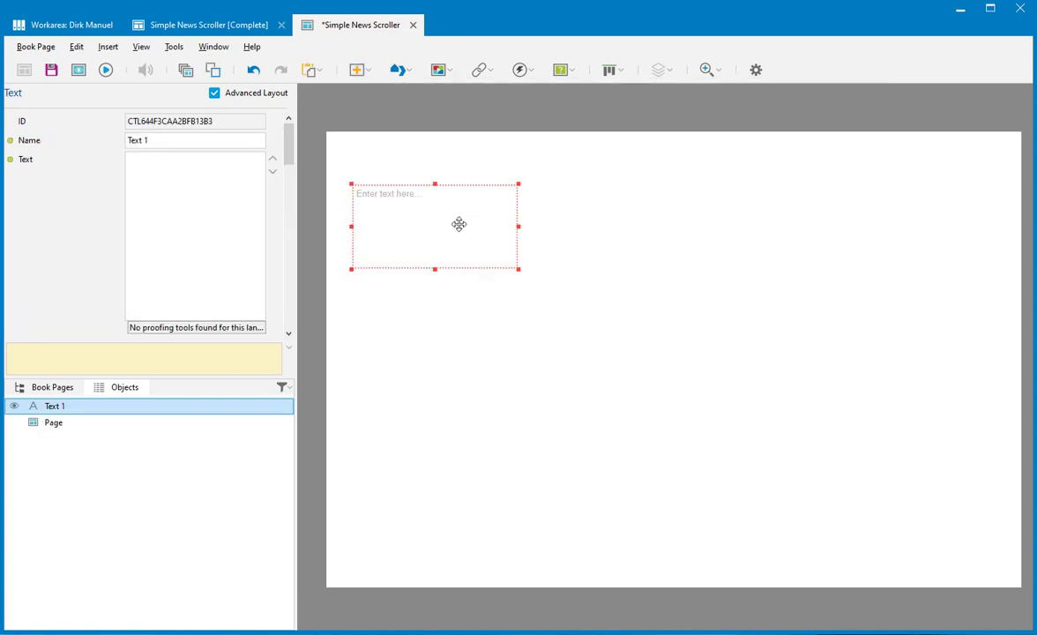
pyautogui.moveTo(458, 222); pyautogui.dragTo(605, 286)
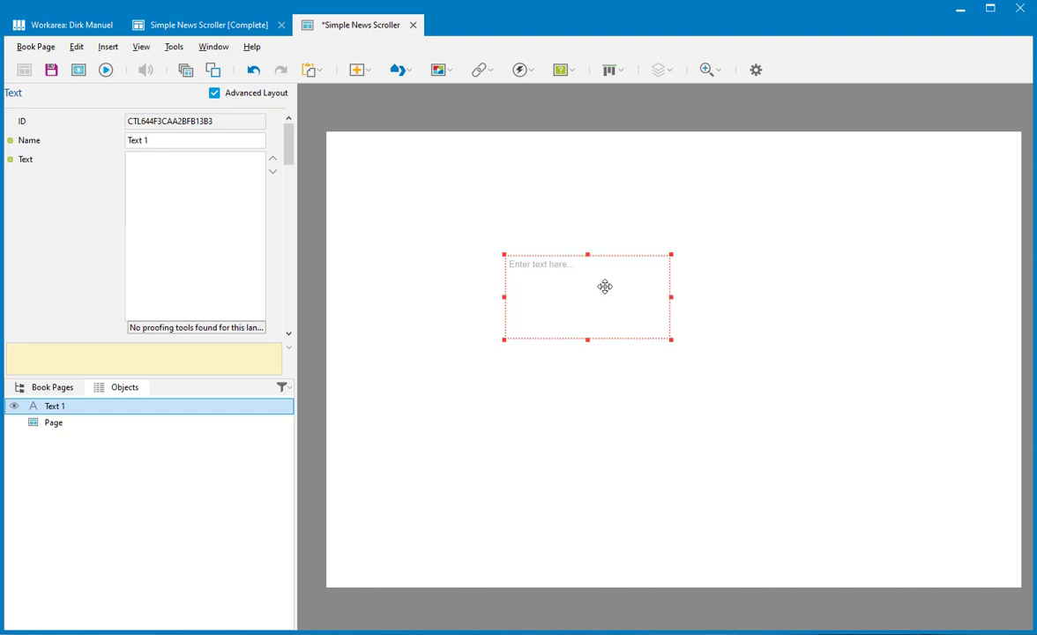
pyautogui.click(358, 69)
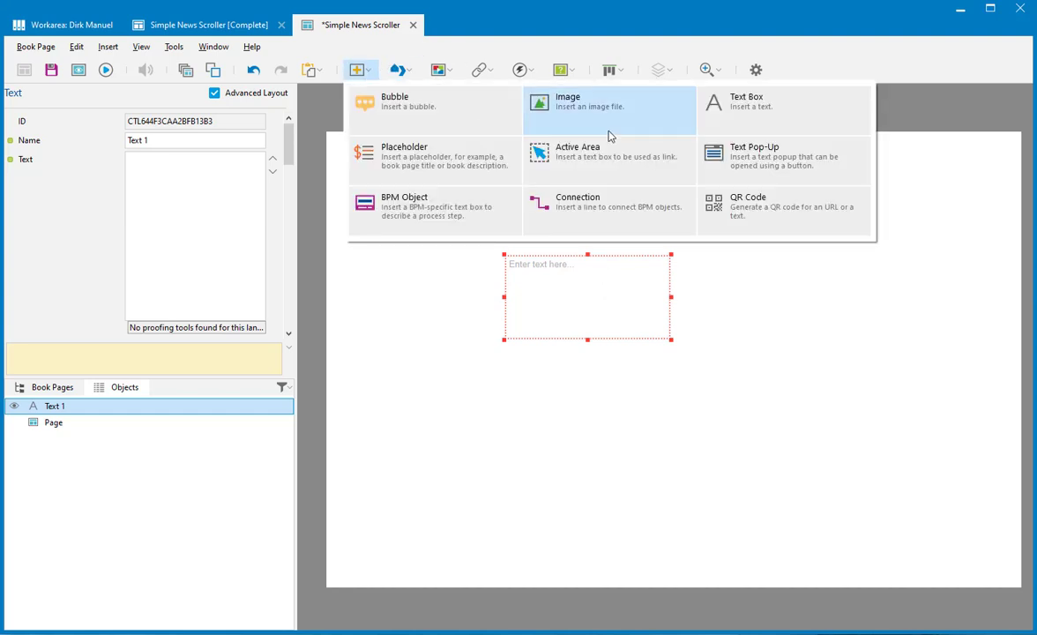
pyautogui.click(560, 16)
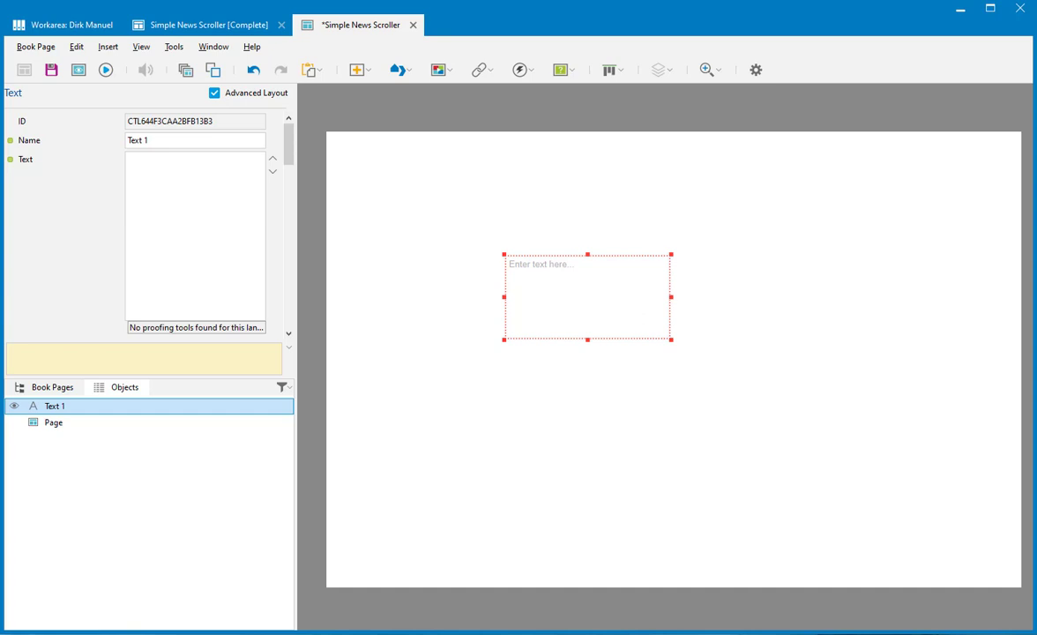
# Switch to File Explorer and check the dimensions of the three images in the News Scroller folder
pyautogui.hotkey('alt', 'Tab')
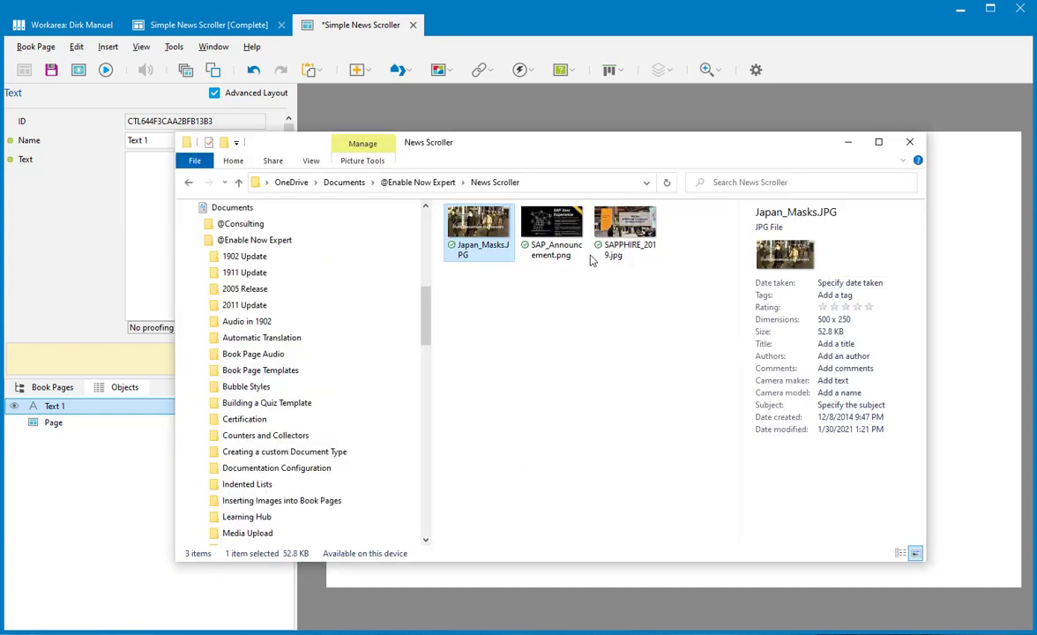
pyautogui.click(542, 233)
pyautogui.click(647, 233)
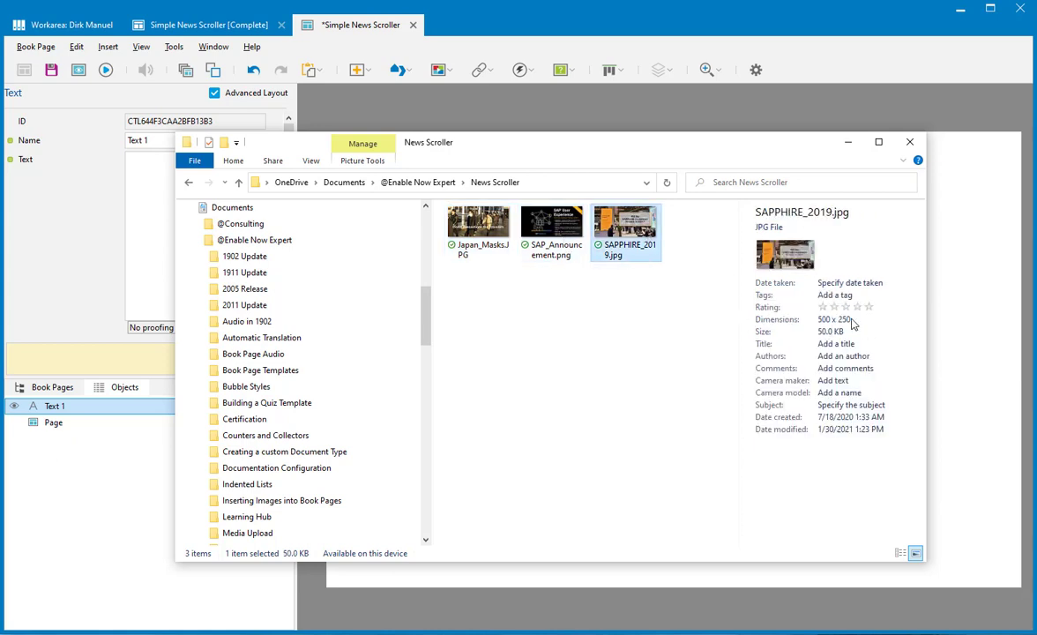
pyautogui.click(460, 214)
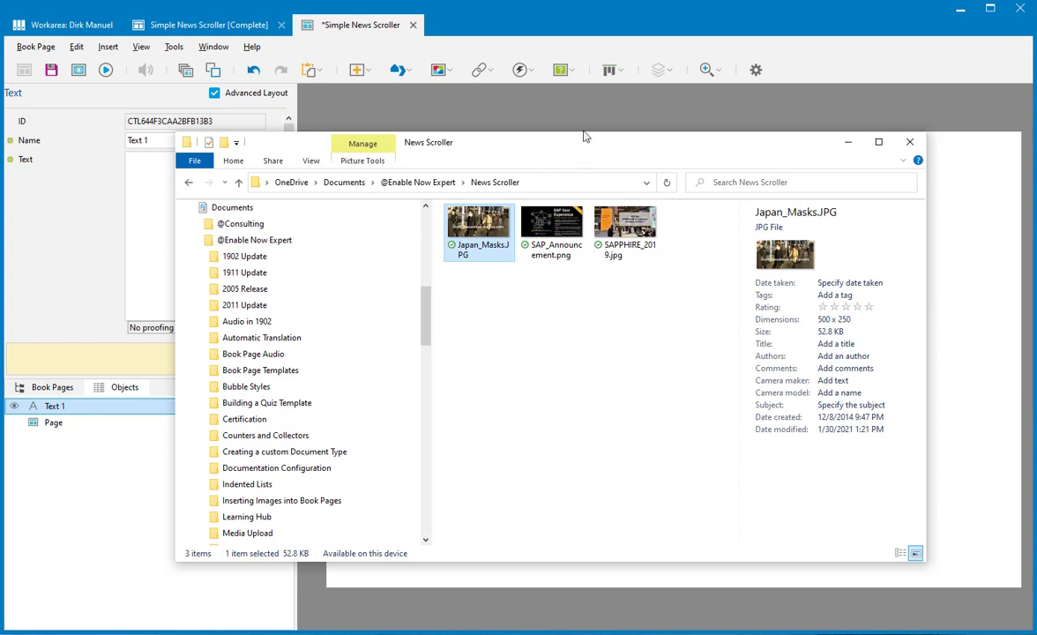
pyautogui.click(531, 129)
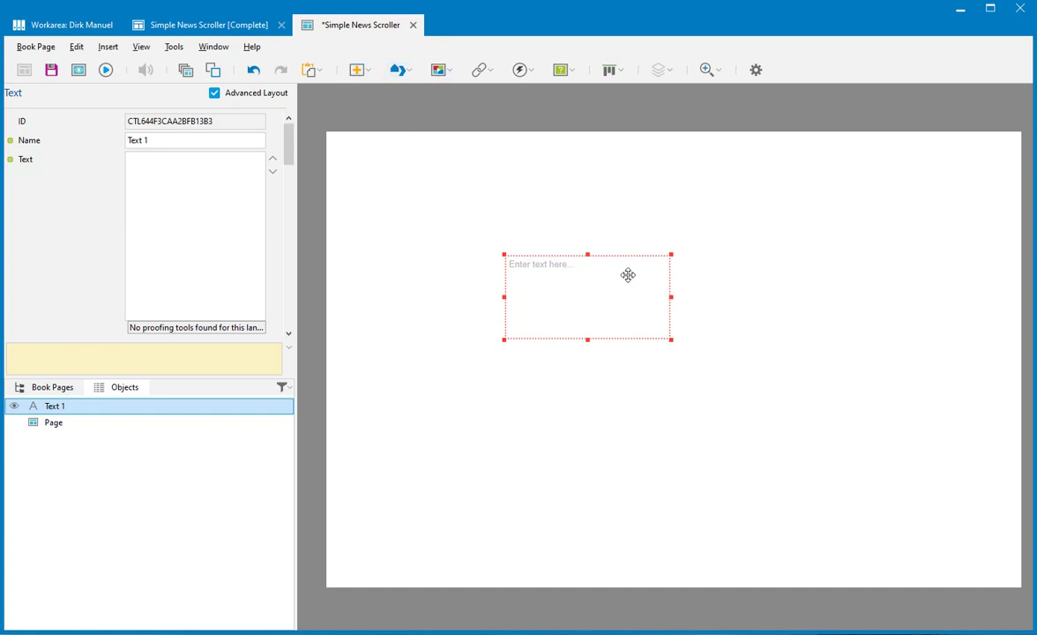
# Insert the image file Japan_Masks.JPG into the text box at its original size of 500 x 250 px
pyautogui.doubleClick(574, 283)
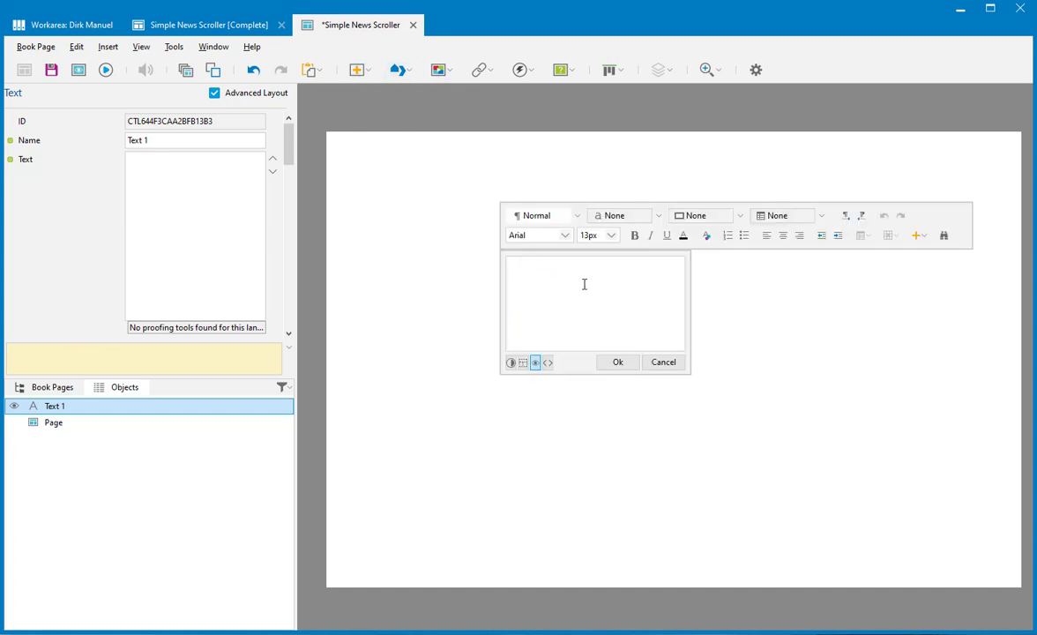
pyautogui.click(926, 240)
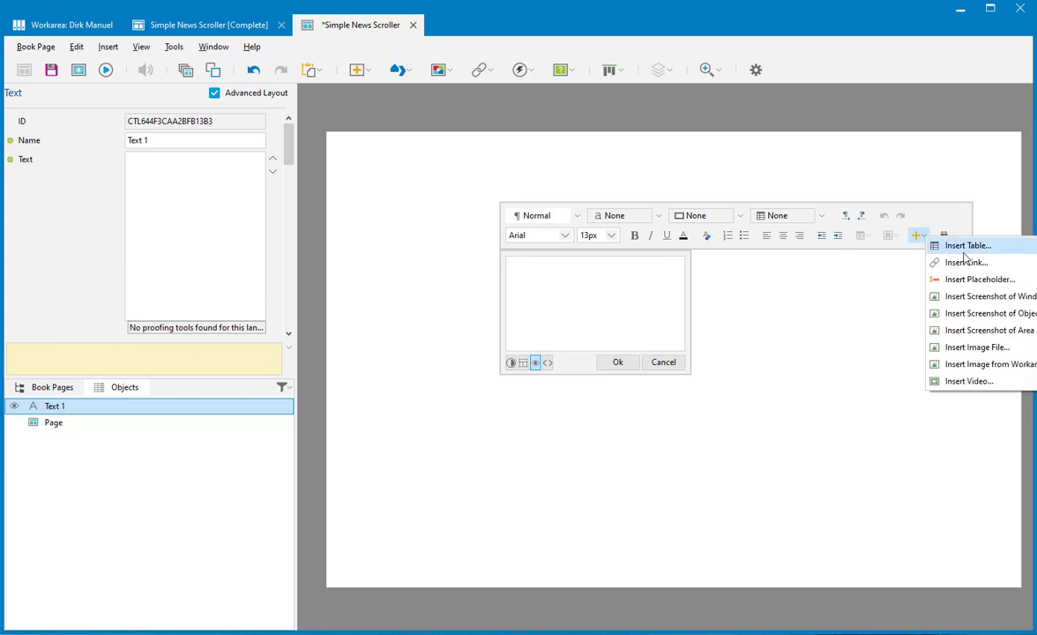
pyautogui.click(997, 352)
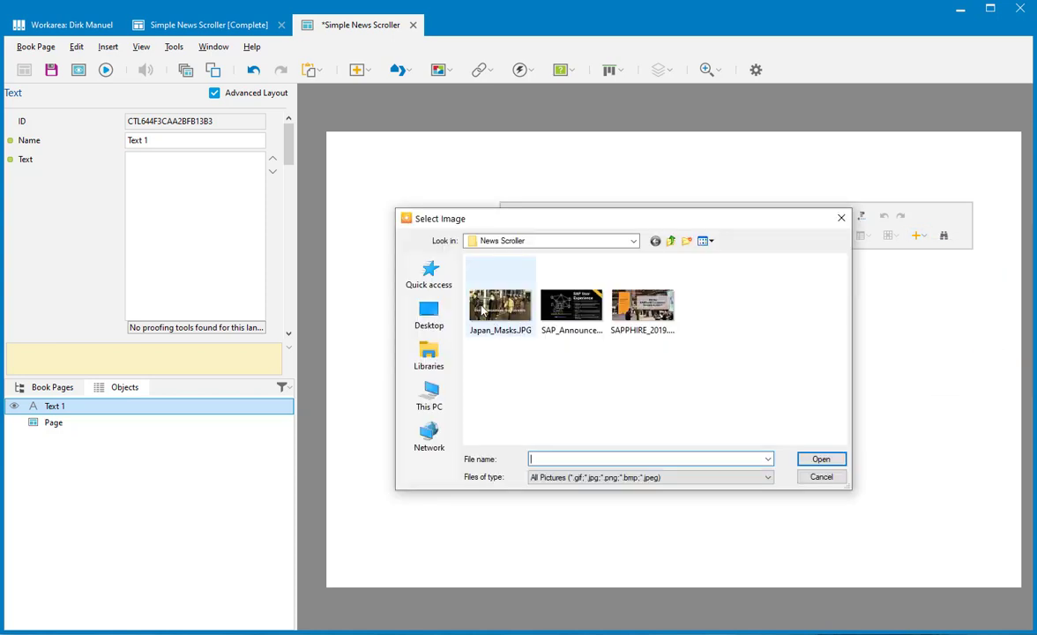
pyautogui.click(483, 305)
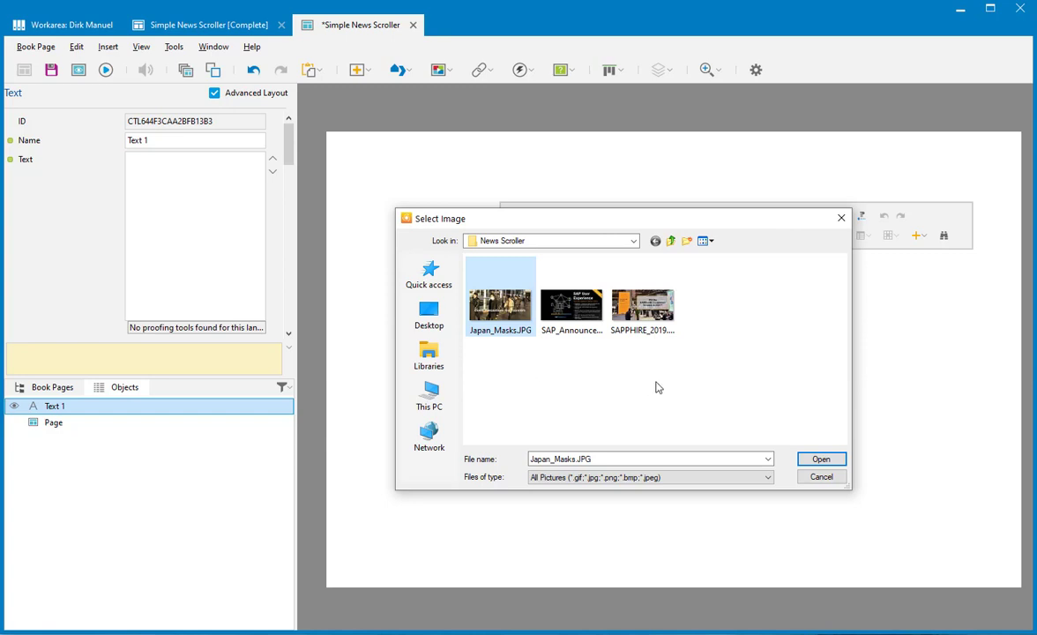
pyautogui.click(834, 462)
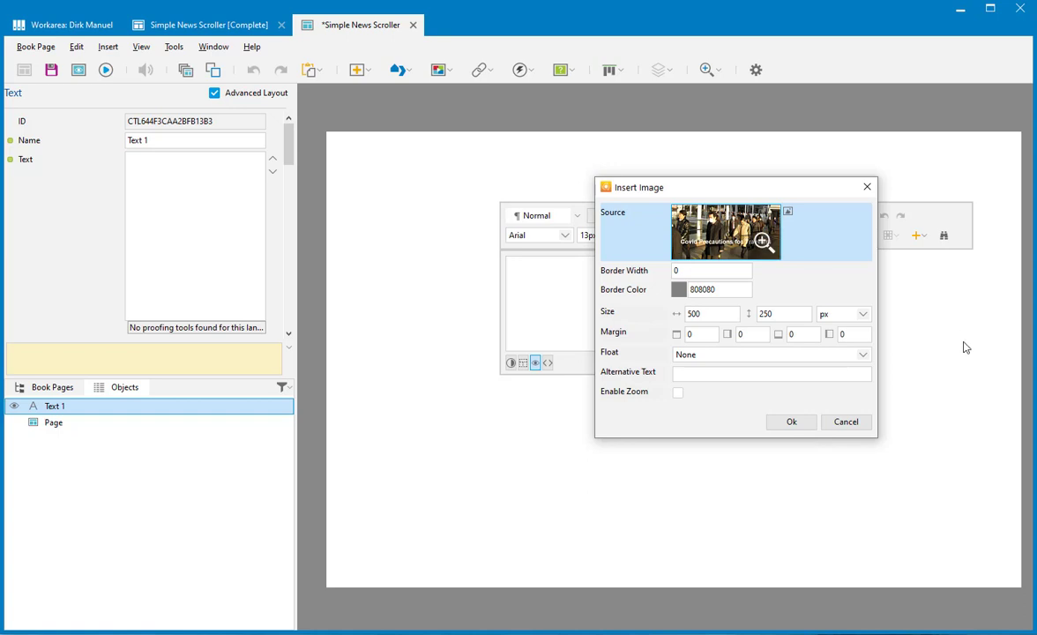
pyautogui.click(794, 422)
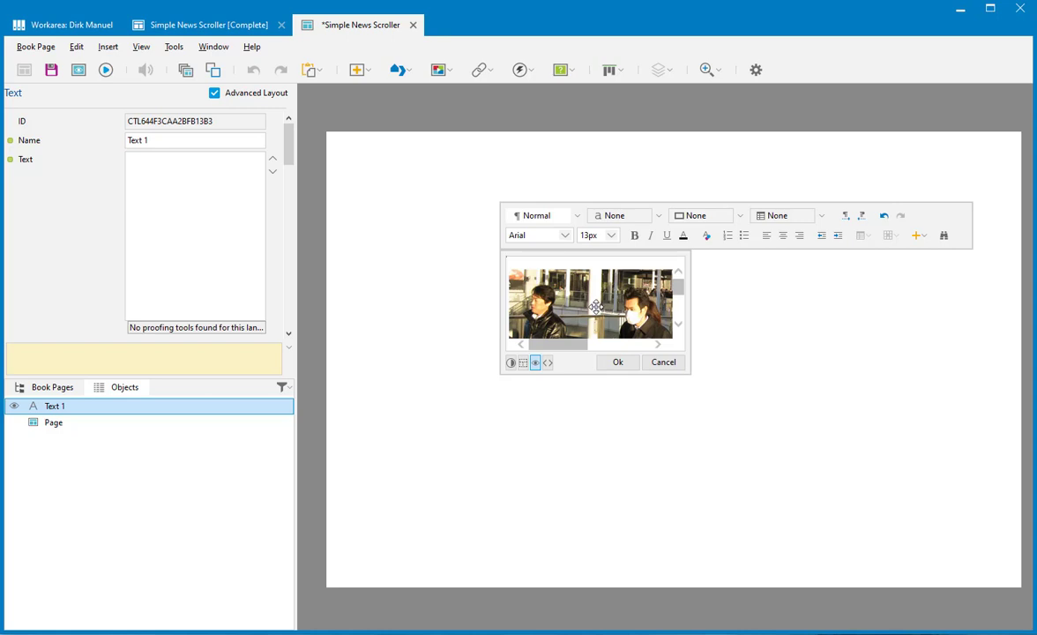
pyautogui.click(596, 306)
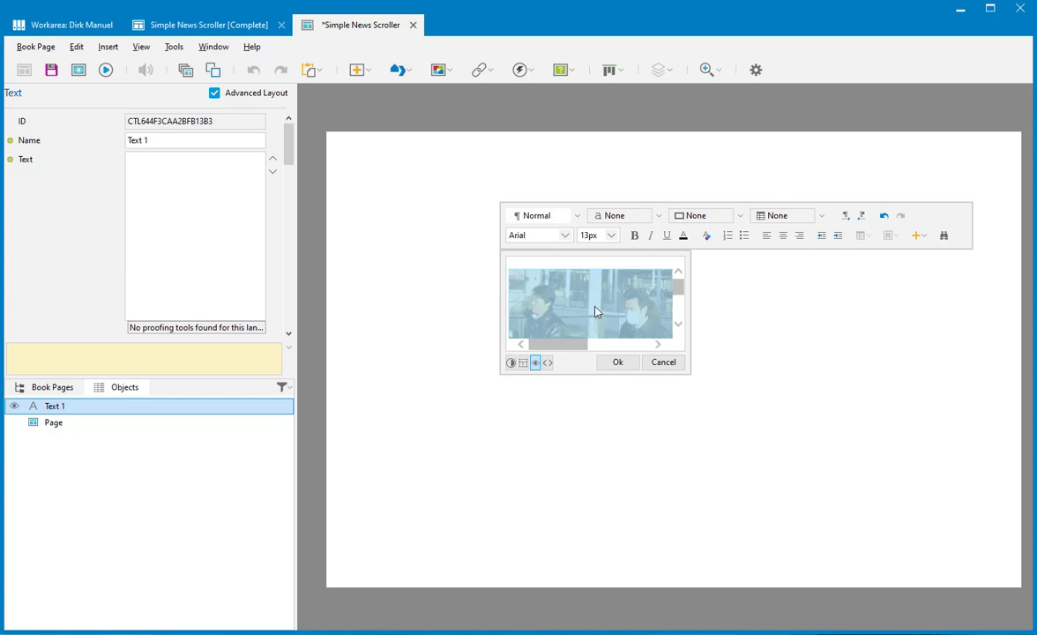
pyautogui.click(922, 236)
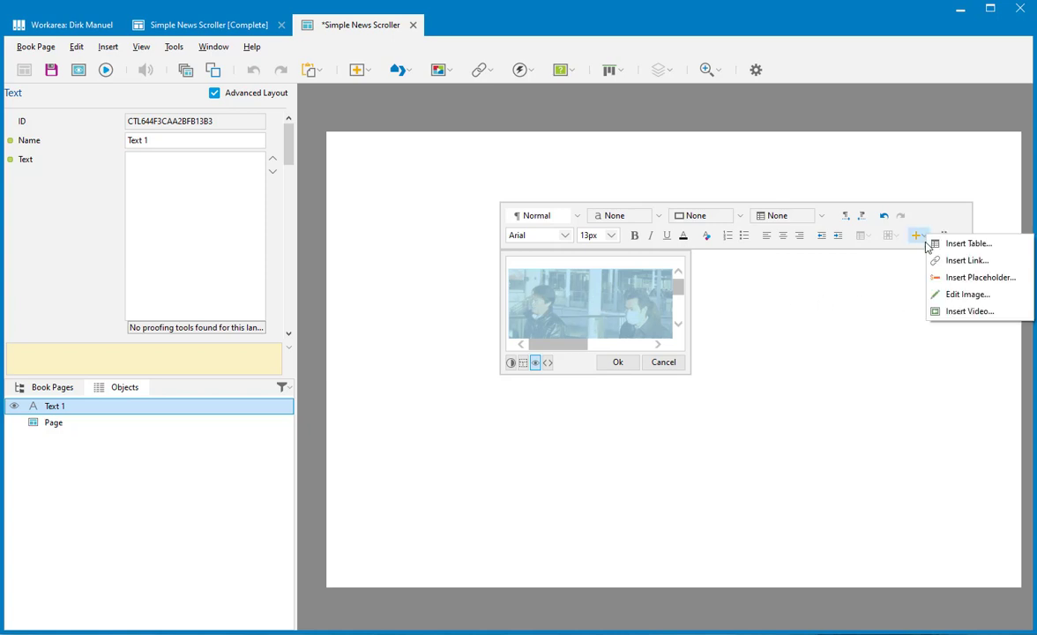
pyautogui.click(960, 261)
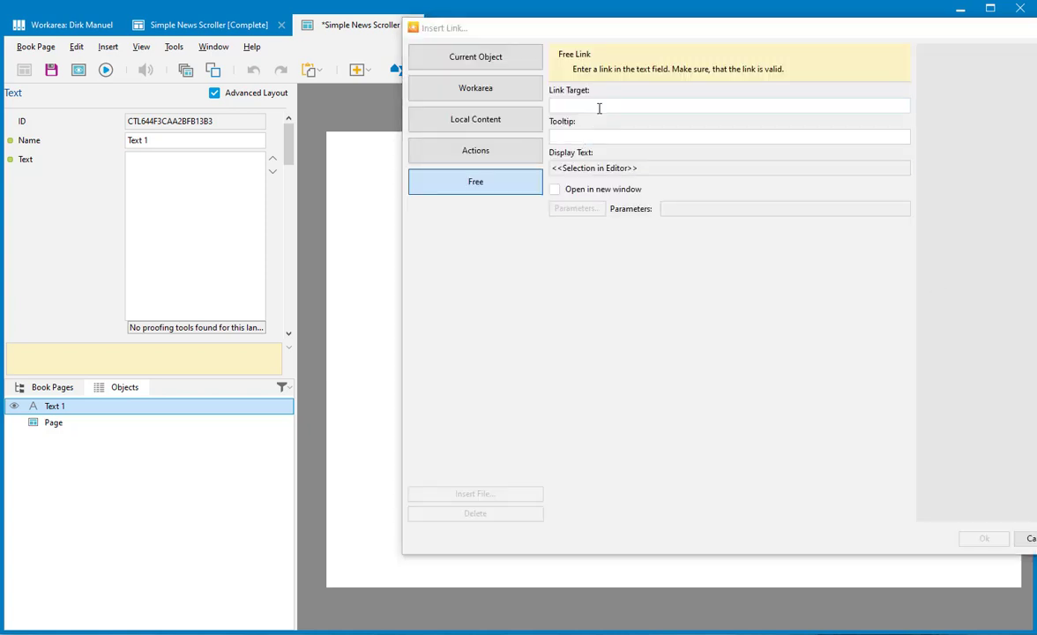
pyautogui.write('https://www.cdc.gov/coronavirus/2019-ncov/travelers/travel-during-covid19.html')
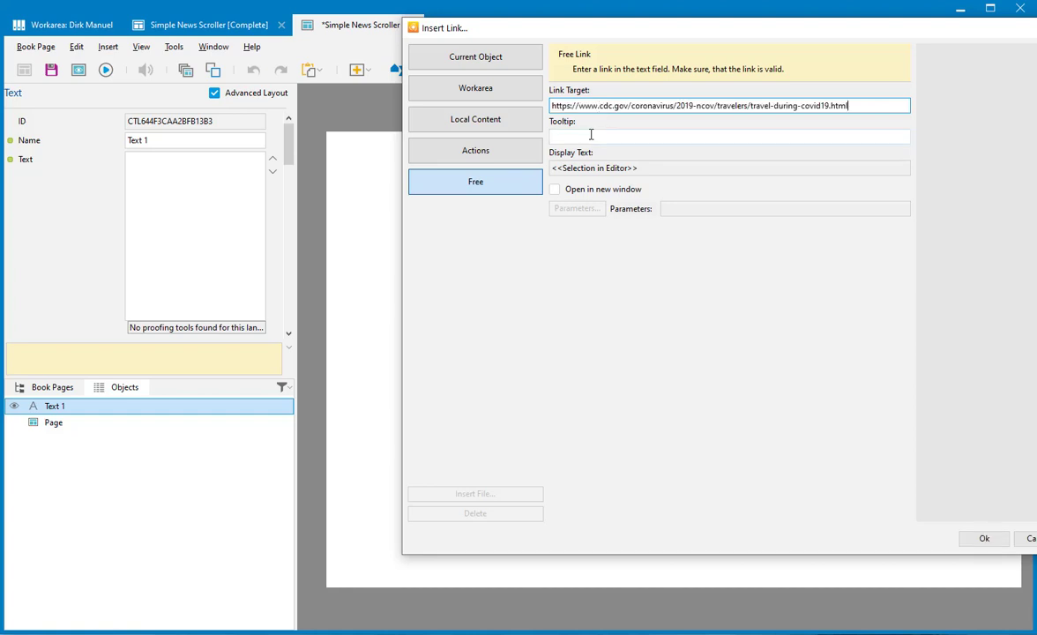
pyautogui.click(591, 134)
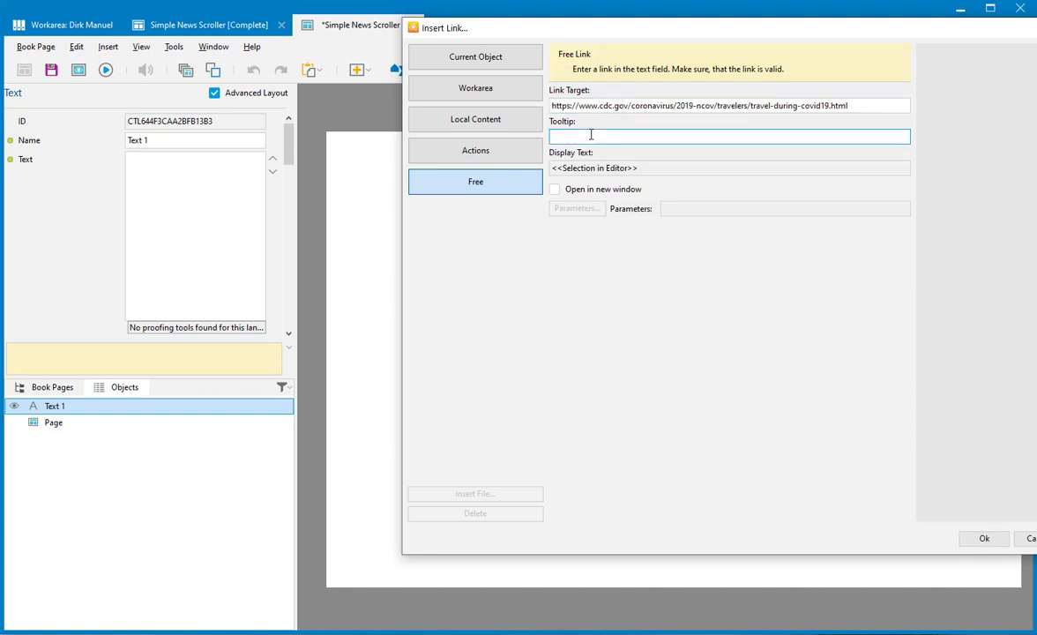
pyautogui.write('cdc.gov')
pyautogui.click(554, 189)
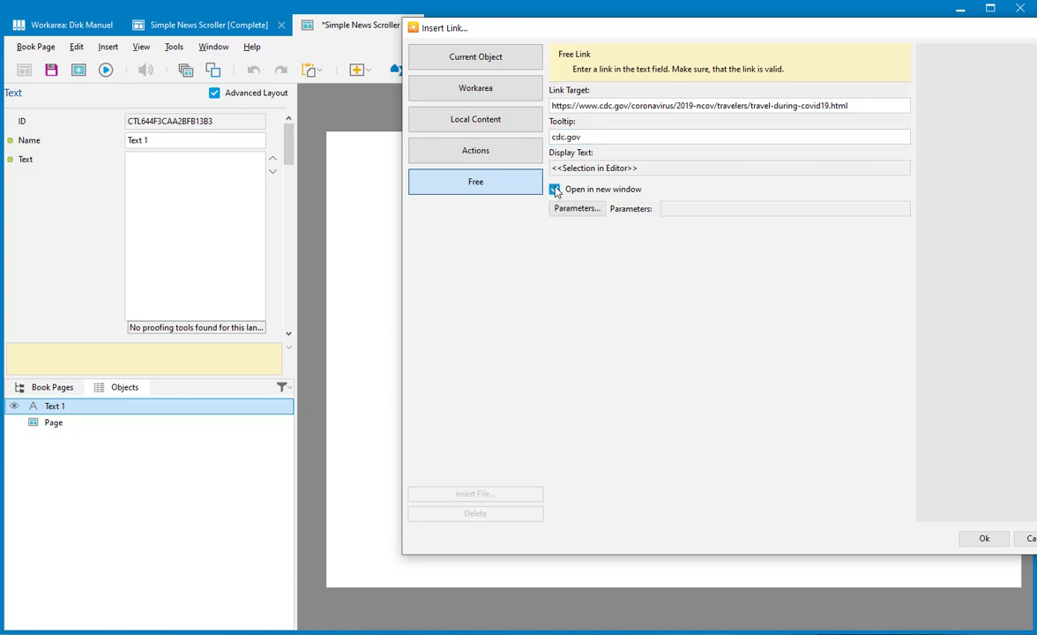
pyautogui.click(984, 538)
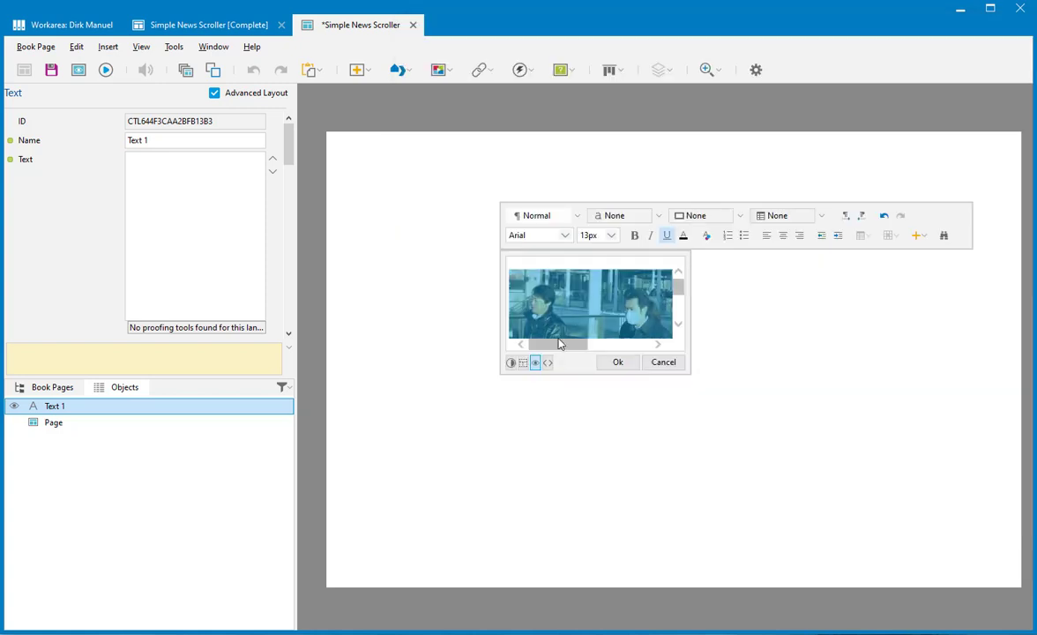
pyautogui.click(627, 365)
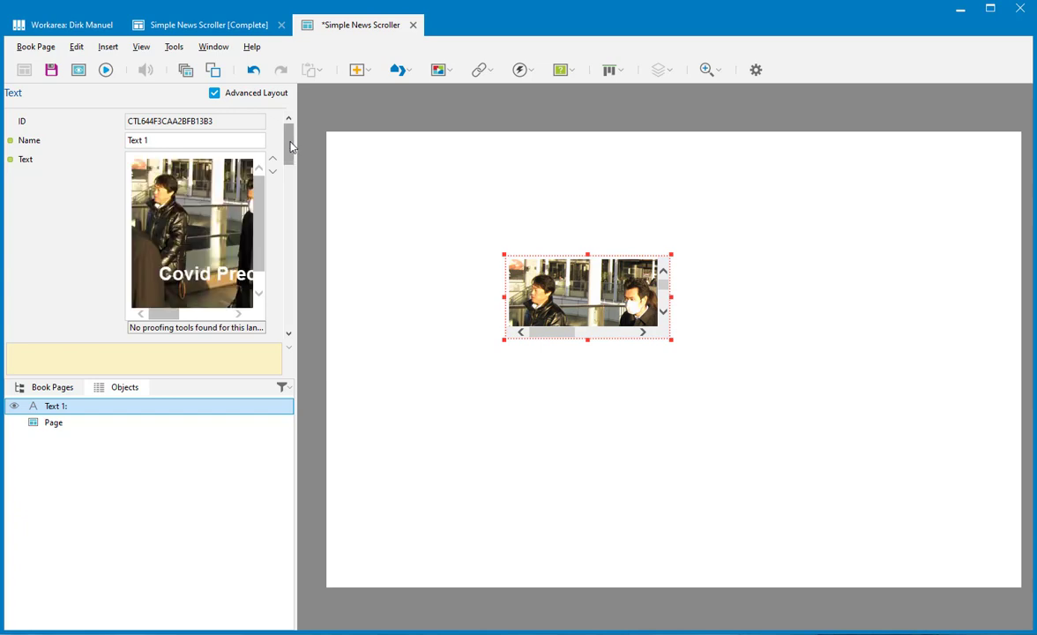
# Hide the text box's scroll bars and set its padding to 0
pyautogui.moveTo(289, 155); pyautogui.dragTo(296, 178)
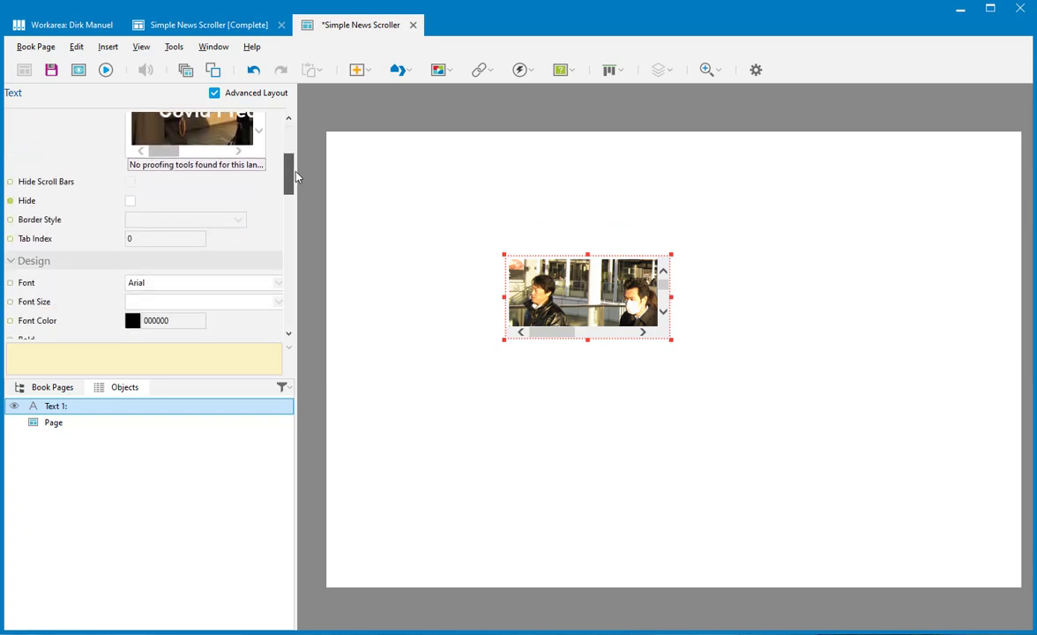
pyautogui.click(131, 183)
pyautogui.moveTo(292, 173); pyautogui.dragTo(292, 239)
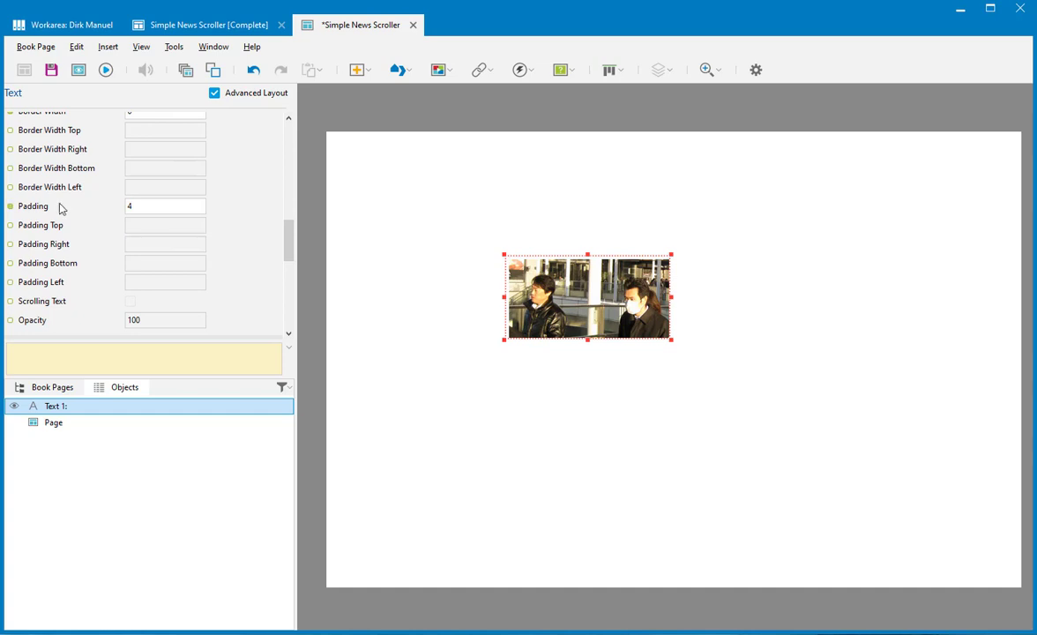
pyautogui.click(104, 207)
pyautogui.write('0')
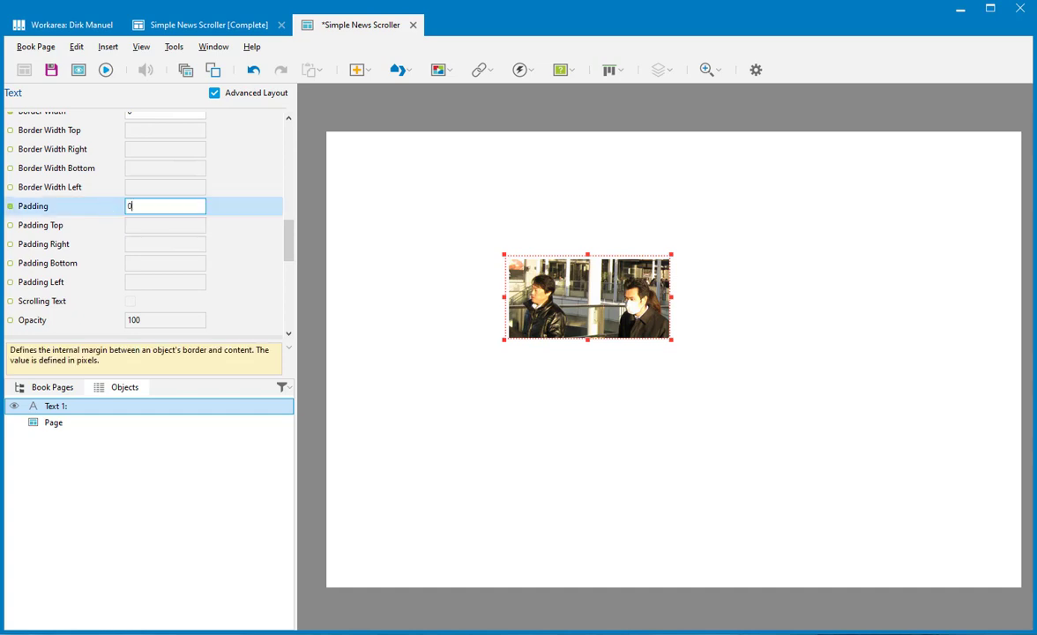
pyautogui.click(179, 224)
# Resize the text box to 500 wide by 250 high and move it to about 253 left, 169 top
pyautogui.moveTo(291, 254); pyautogui.dragTo(291, 298)
pyautogui.click(167, 185)
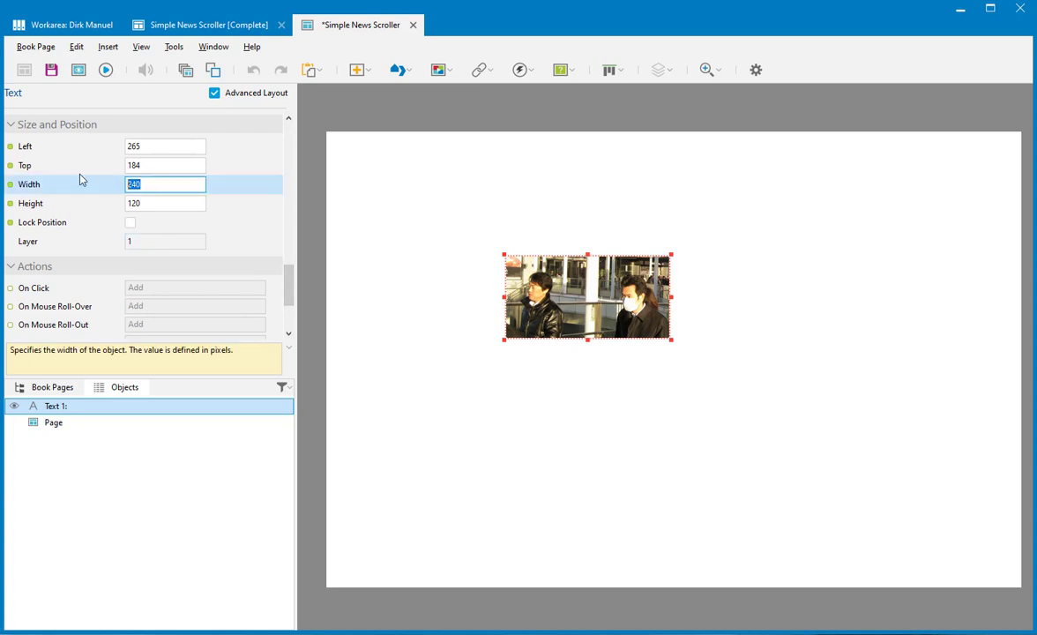
pyautogui.write('500')
pyautogui.press('Tab')
pyautogui.write('250')
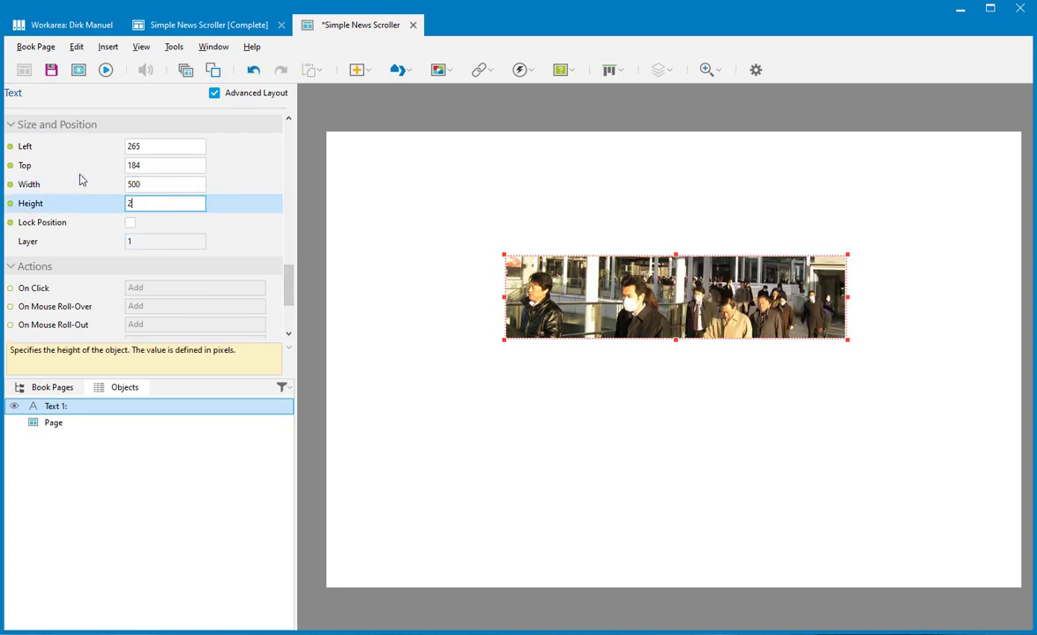
pyautogui.press('Return')
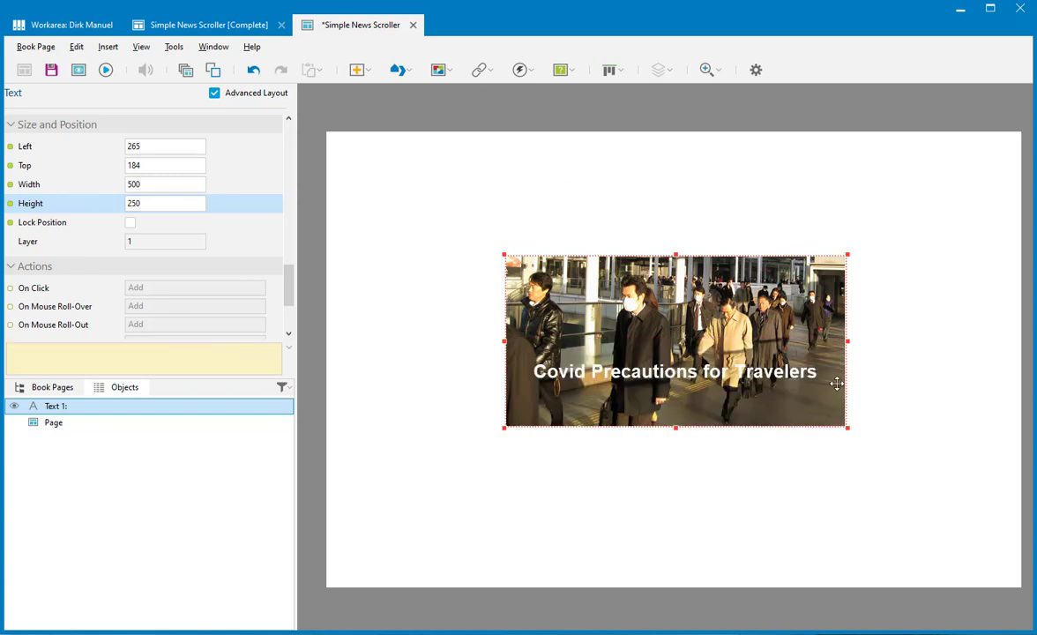
pyautogui.moveTo(707, 358)
pyautogui.mouseDown()
pyautogui.moveTo(691, 358)
pyautogui.moveTo(699, 346)
pyautogui.mouseUp()
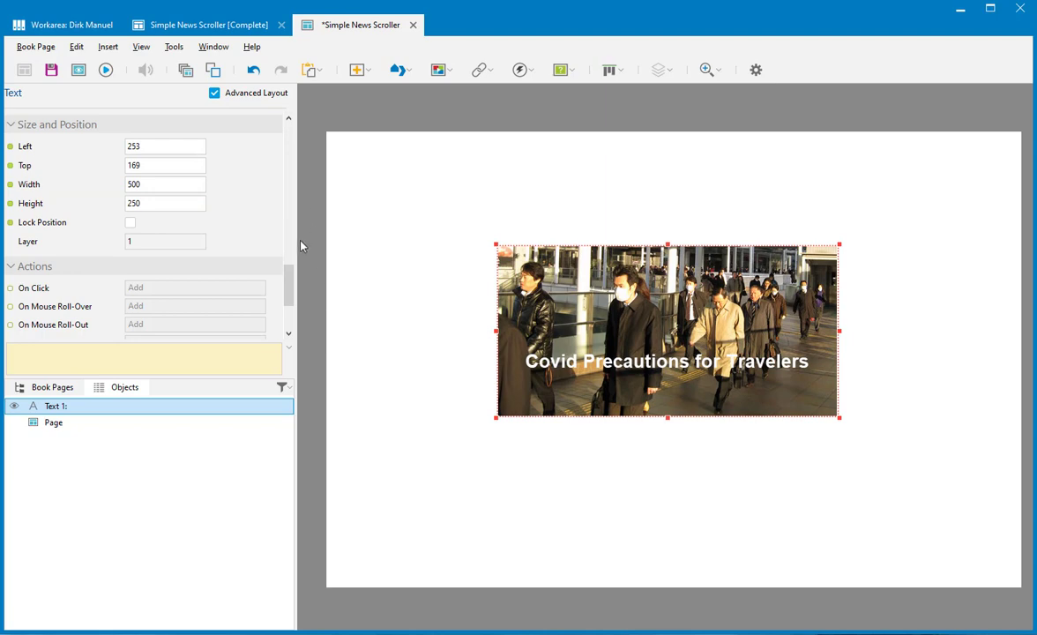
# Rename the Covid travel text box as News 1
pyautogui.moveTo(288, 284); pyautogui.dragTo(302, 118)
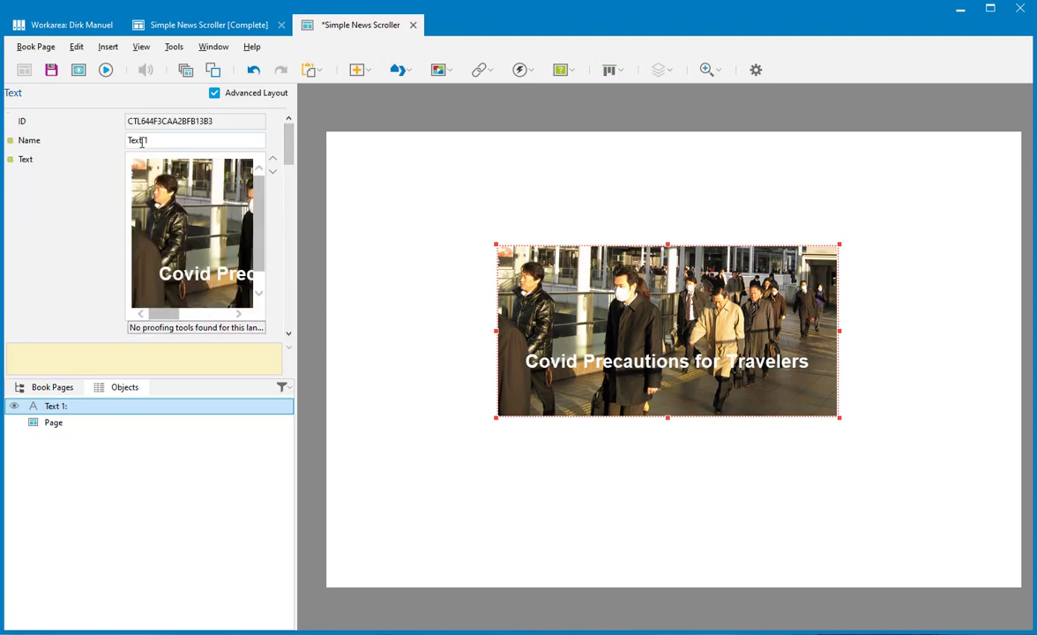
pyautogui.click(141, 140)
pyautogui.moveTo(141, 141); pyautogui.dragTo(87, 132)
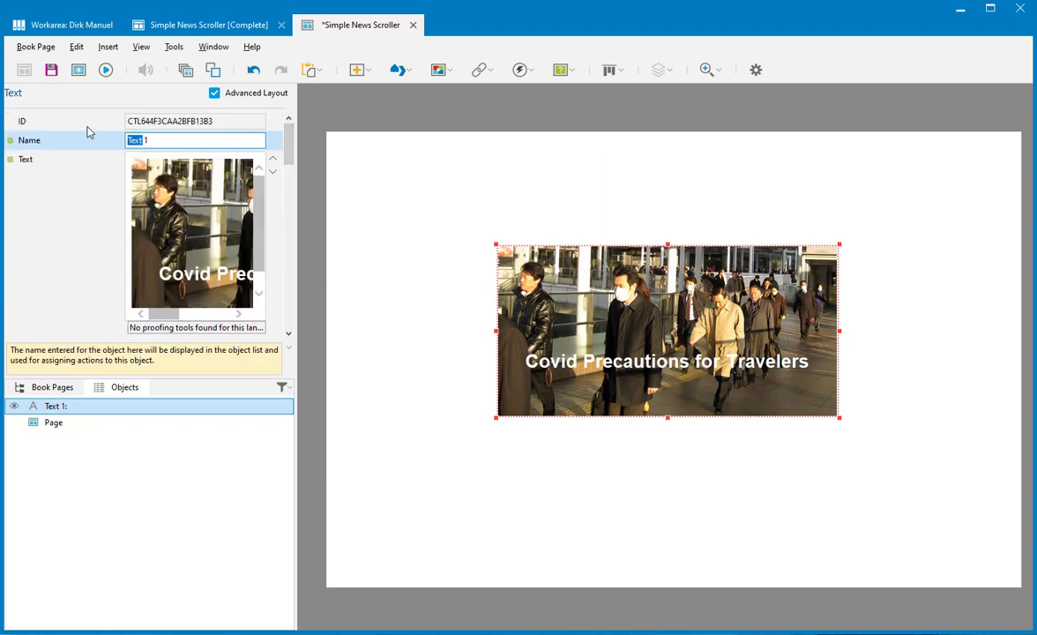
pyautogui.write('News')
# Duplicate the News 1 text box twice
pyautogui.click(426, 305)
pyautogui.click(594, 321)
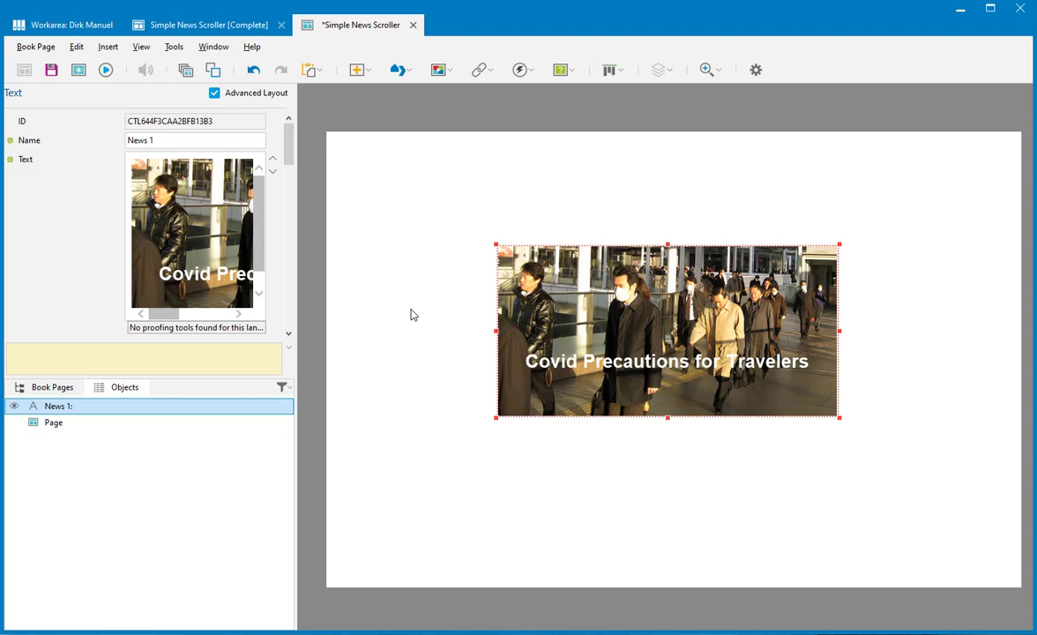
pyautogui.hotkey('ctrl', 'd')
pyautogui.hotkey('ctrl', 'd')
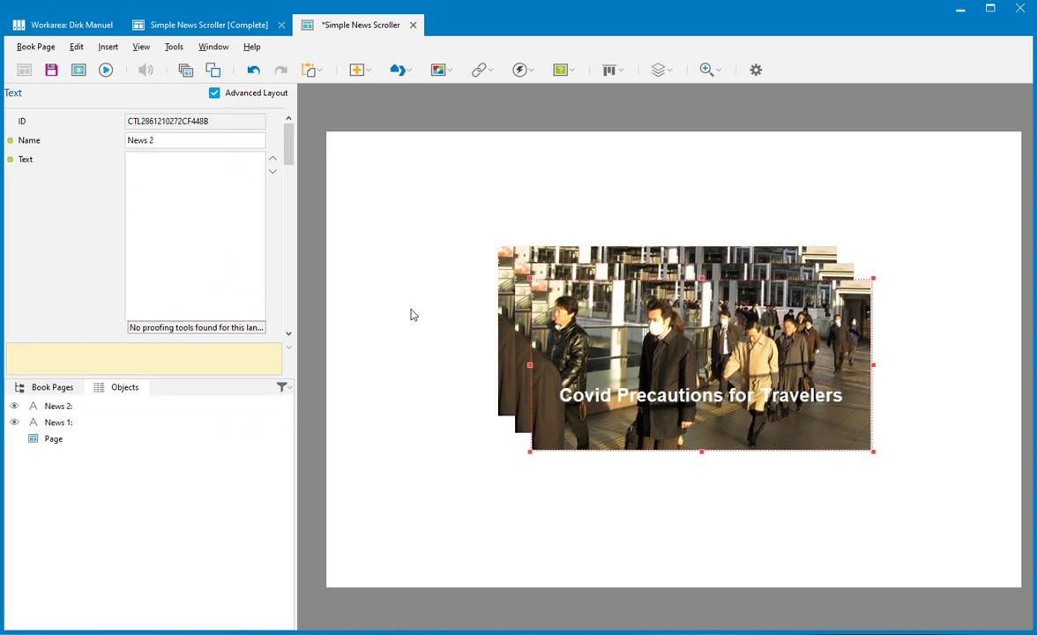
# Clear the contents of the News 2 text box and insert the image file SAP_Announcement.png in their place
pyautogui.click(58, 422)
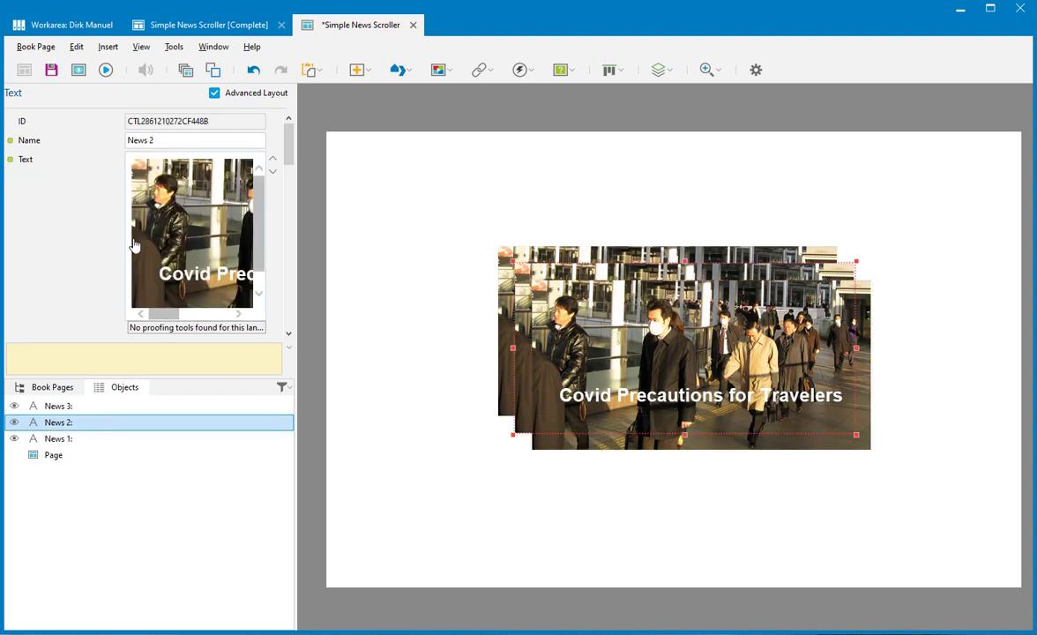
pyautogui.click(202, 212)
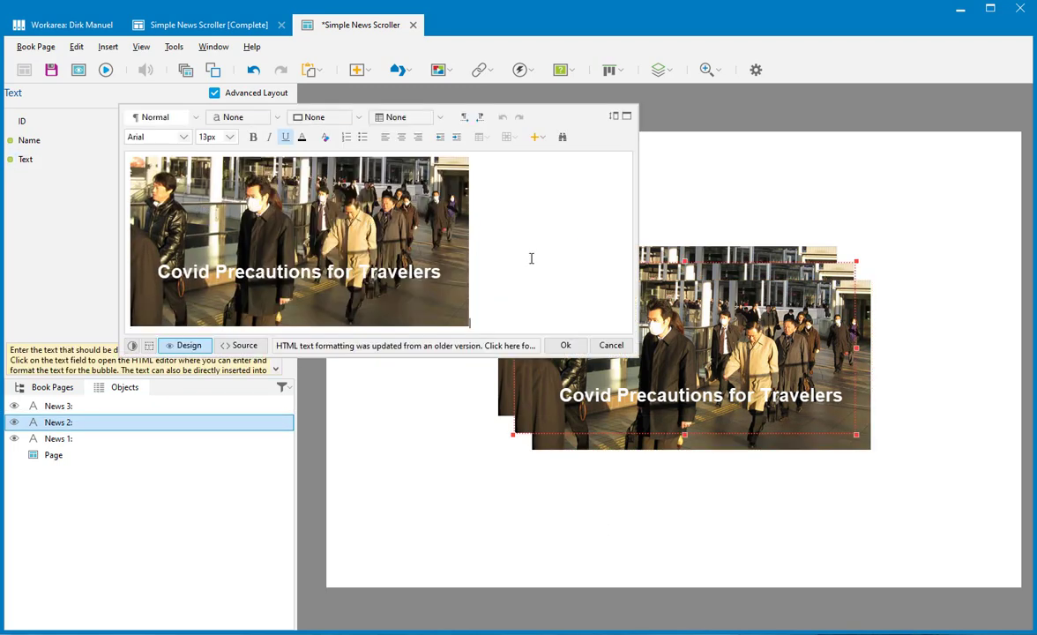
pyautogui.hotkey('ctrl', 'a')
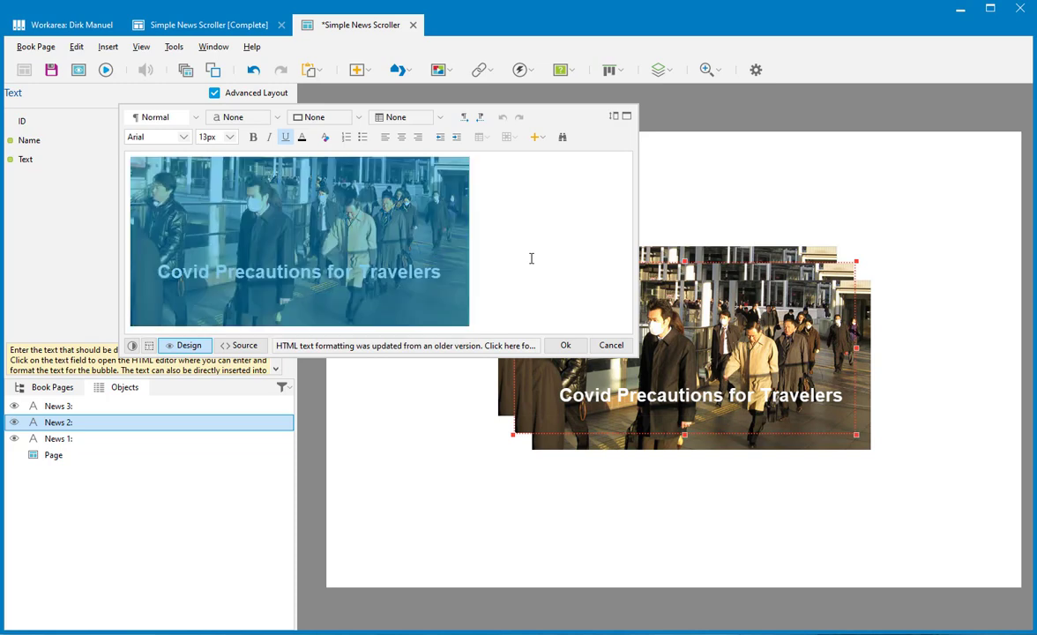
pyautogui.press('Delete')
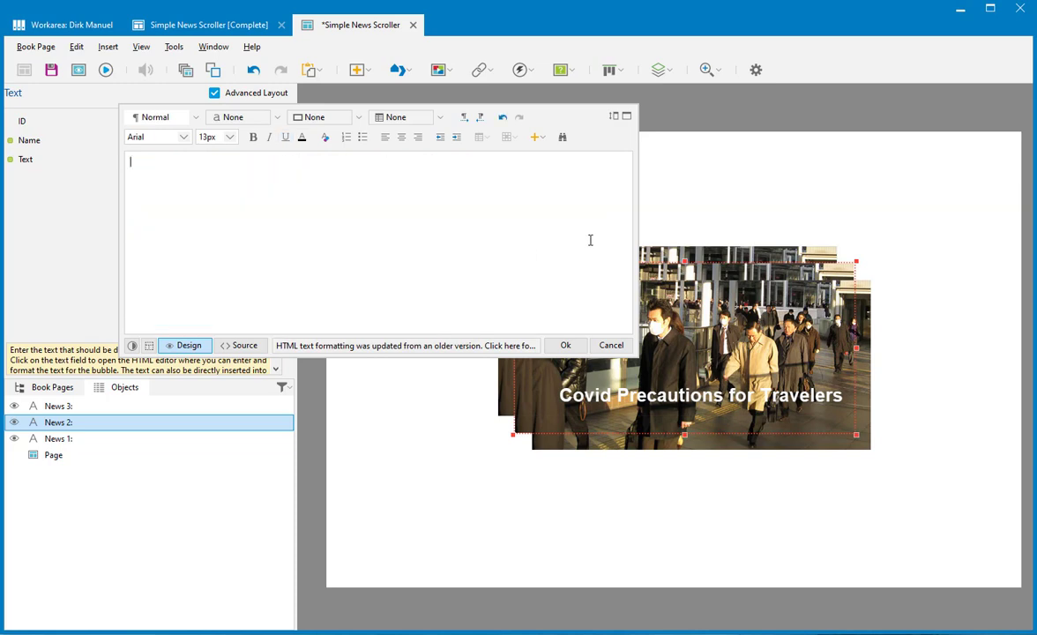
pyautogui.click(542, 137)
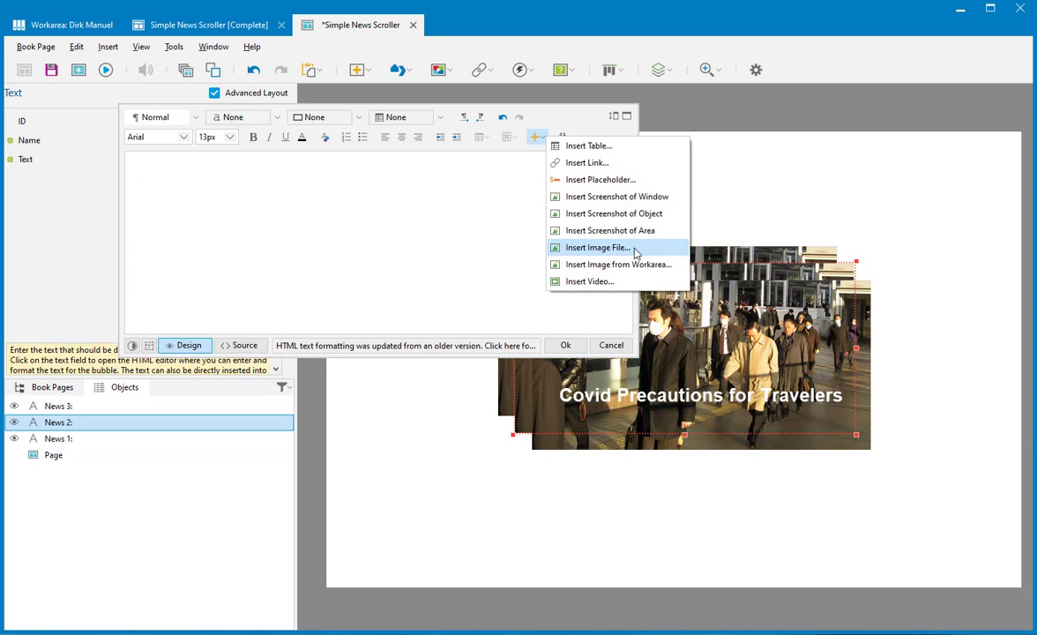
pyautogui.click(607, 248)
pyautogui.click(569, 309)
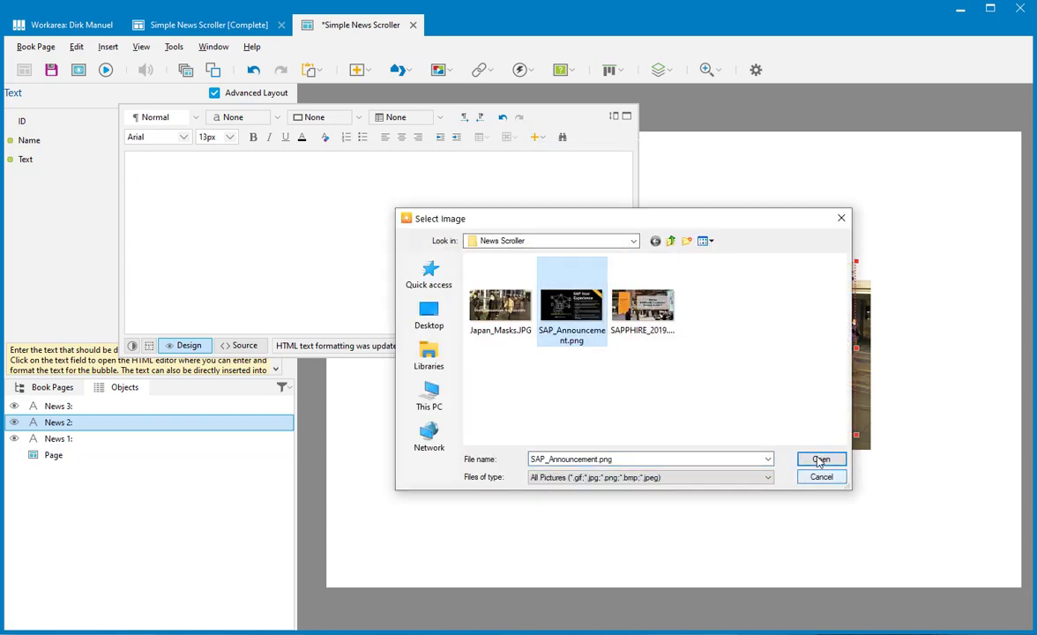
pyautogui.click(821, 459)
pyautogui.click(435, 363)
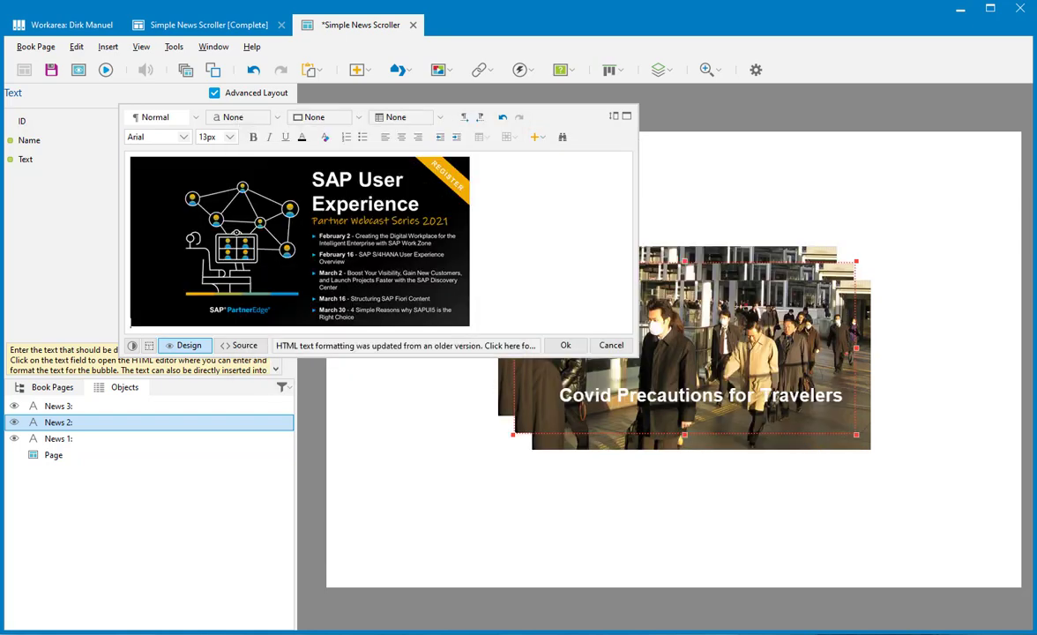
pyautogui.click(296, 196)
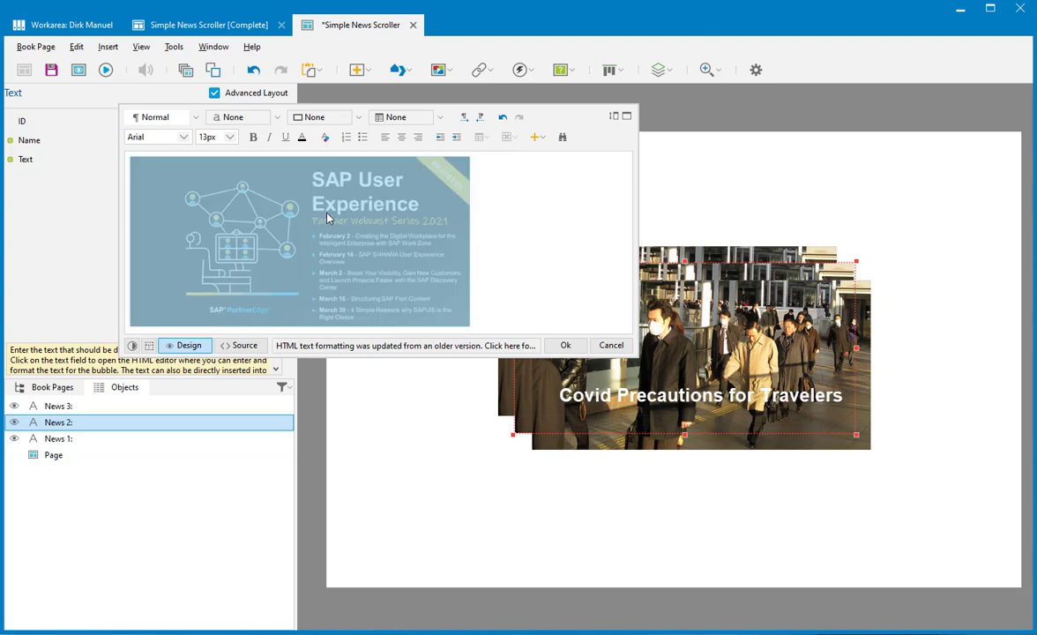
pyautogui.click(535, 137)
pyautogui.click(571, 165)
pyautogui.write('https://t.co/Fx99Q6Us6I?amp=1')
pyautogui.click(244, 104)
pyautogui.write('sap.com')
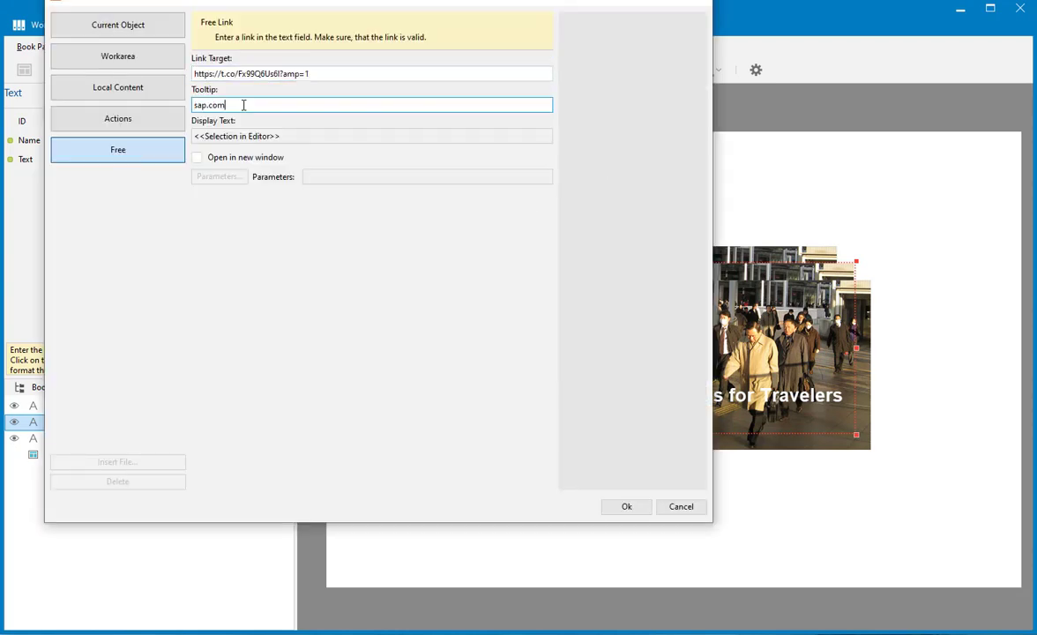
pyautogui.click(197, 157)
pyautogui.click(682, 506)
pyautogui.click(565, 343)
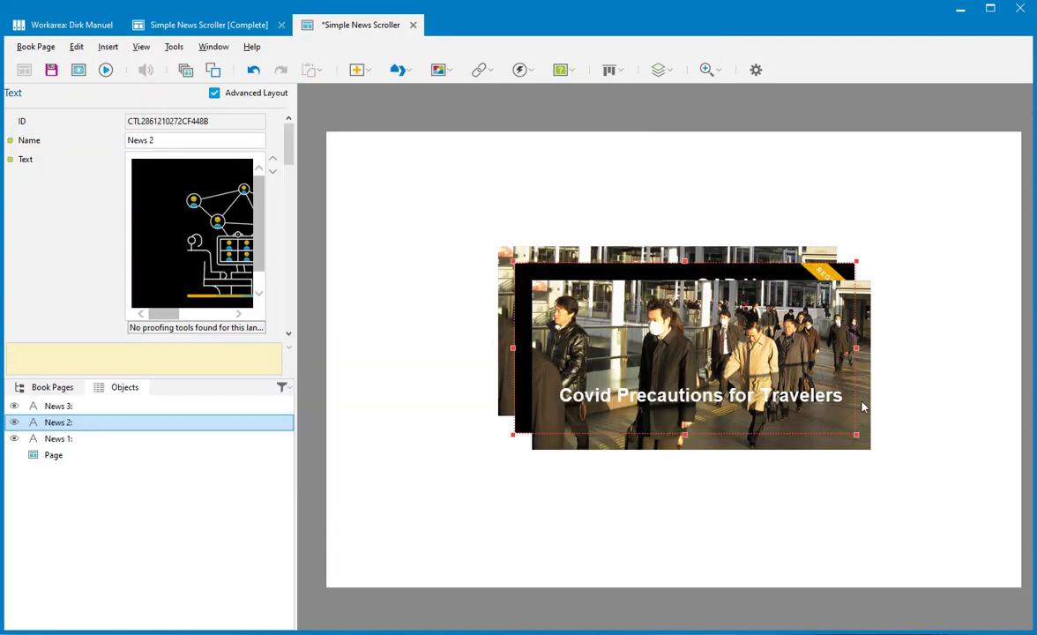
# Clear the contents of the News 3 text box and insert the SAPPHIRE_2019 image file in their place
pyautogui.click(202, 191)
pyautogui.hotkey('ctrl', 'a')
pyautogui.press('Delete')
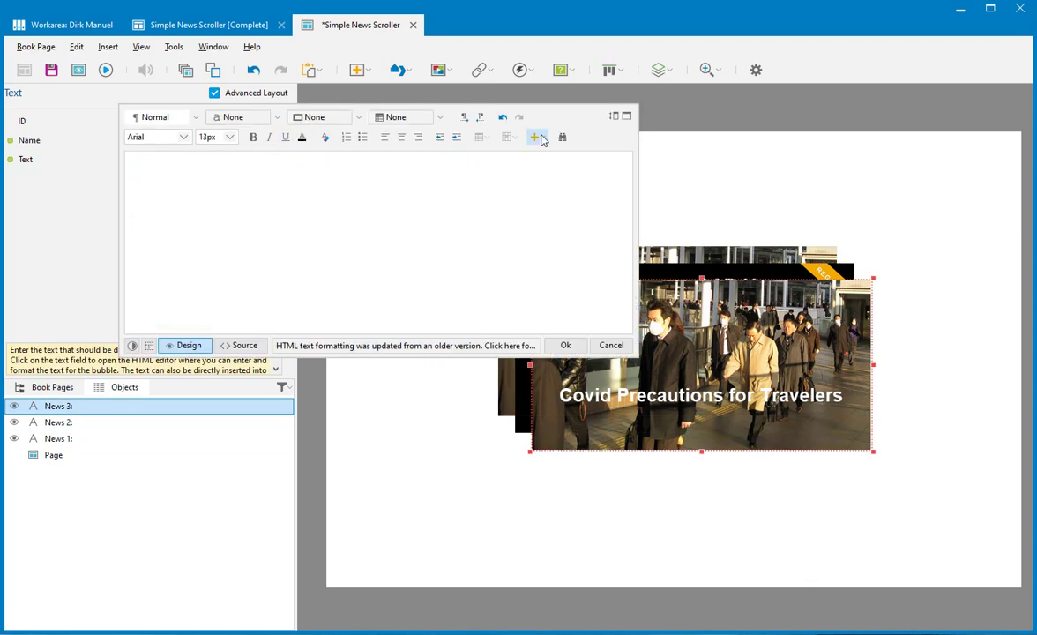
pyautogui.click(540, 138)
pyautogui.click(569, 183)
pyautogui.click(643, 305)
pyautogui.click(820, 459)
pyautogui.click(536, 137)
pyautogui.click(574, 162)
pyautogui.write('https://events.sap.com/sapandasug/en/home')
pyautogui.click(282, 104)
pyautogui.write('eve')
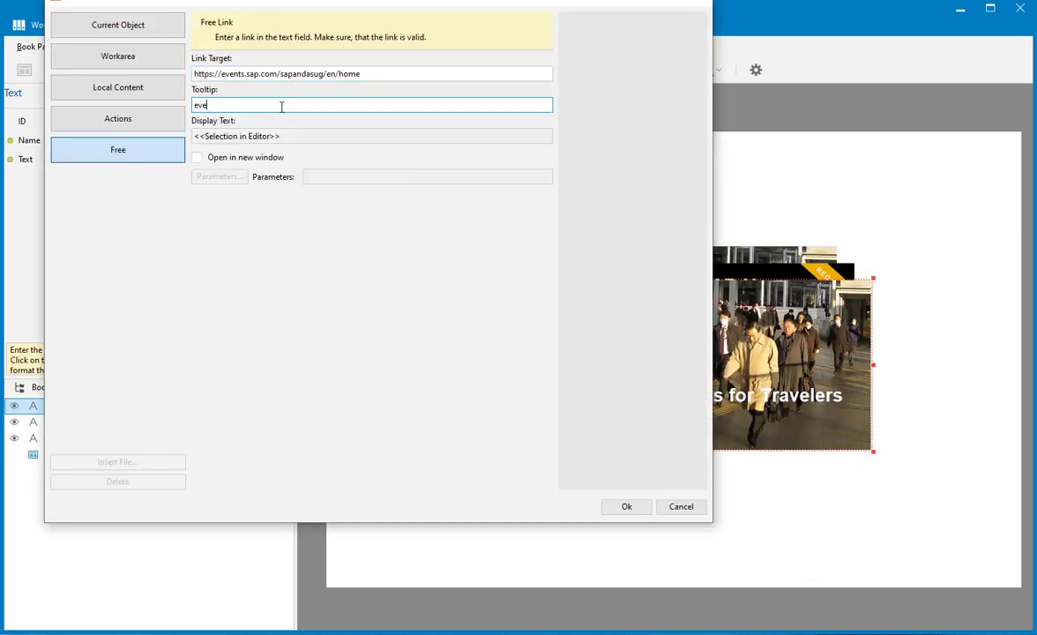
pyautogui.write('ents.sap.com')
pyautogui.doubleClick(237, 105)
pyautogui.write('events.sap.com')
pyautogui.click(198, 158)
pyautogui.click(627, 506)
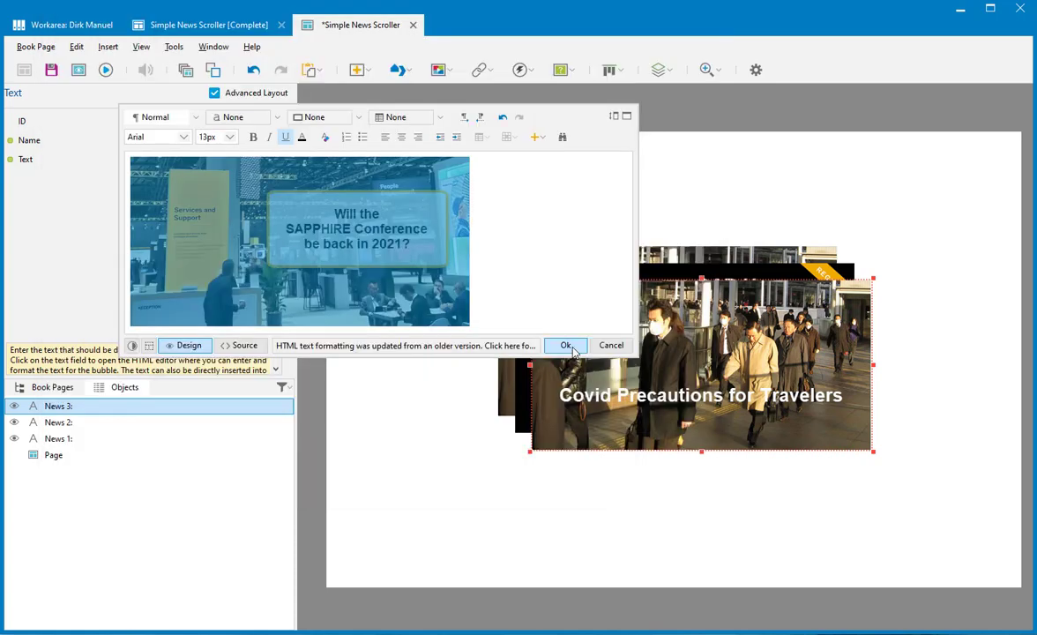
pyautogui.click(567, 345)
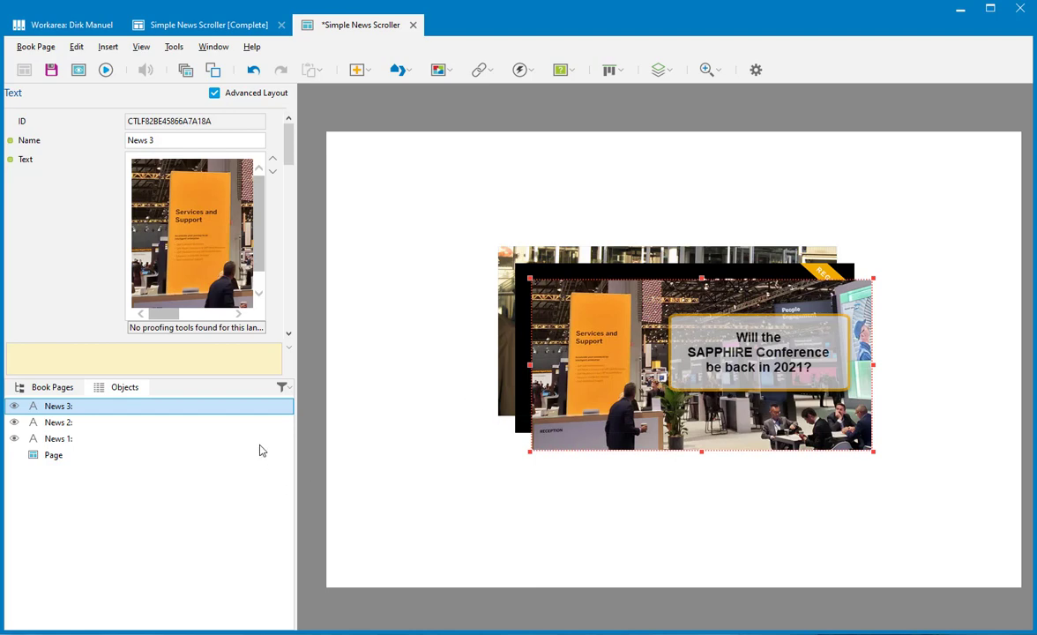
# Reorder the text boxes so News 1 is in front, followed by News 2, with News 3 at the back
pyautogui.click(59, 438)
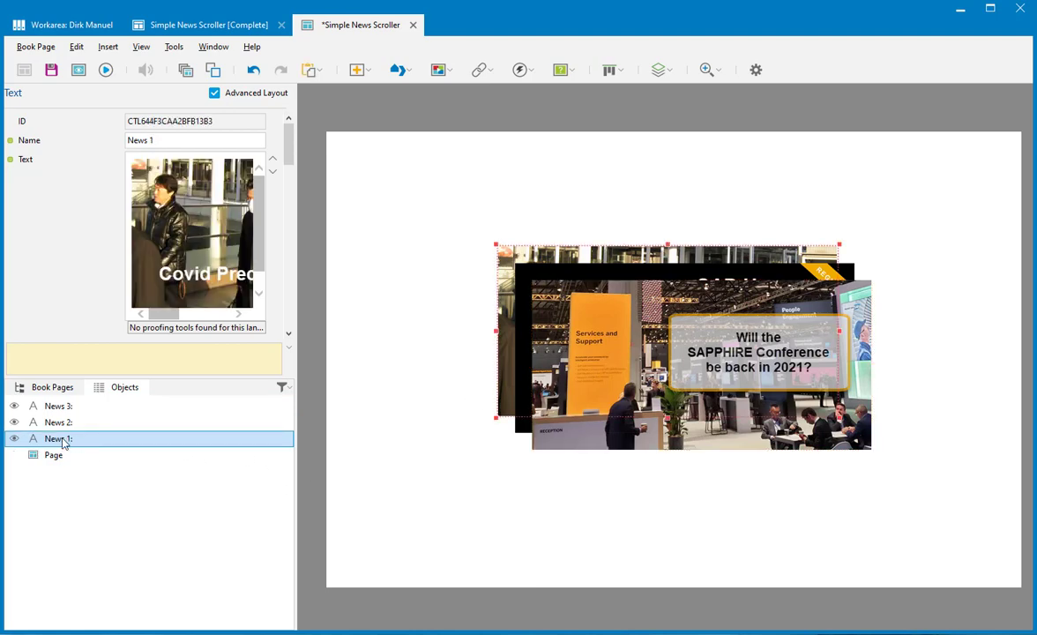
pyautogui.moveTo(78, 407); pyautogui.dragTo(80, 425)
pyautogui.click(70, 438)
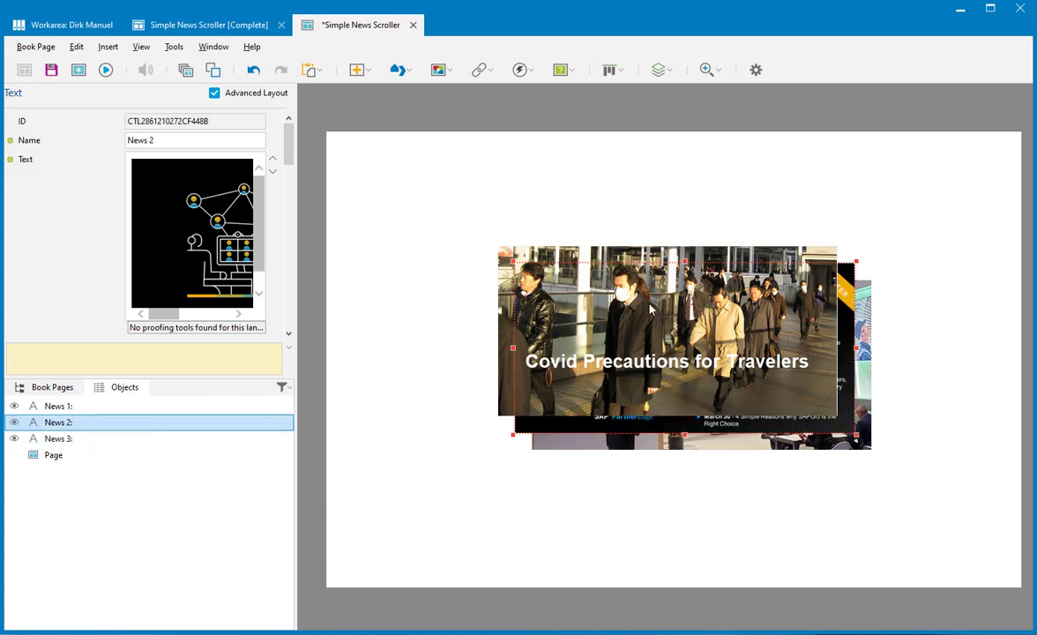
# Create another copy of News 1 and move it up and to the left of the original
pyautogui.click(514, 253)
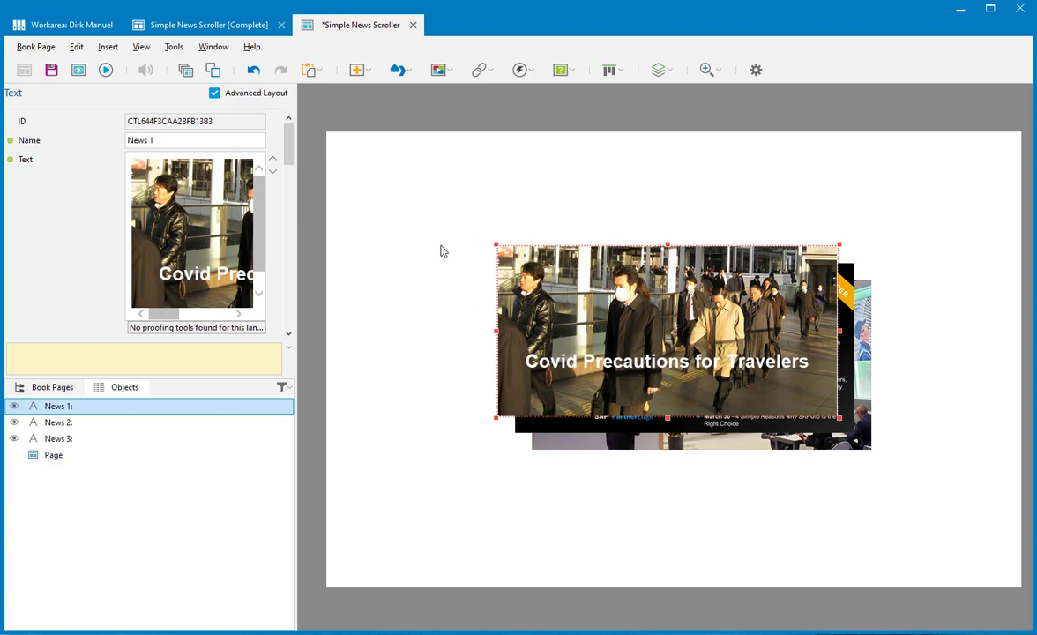
pyautogui.click(487, 238)
pyautogui.click(521, 262)
pyautogui.hotkey('ctrl', 'v')
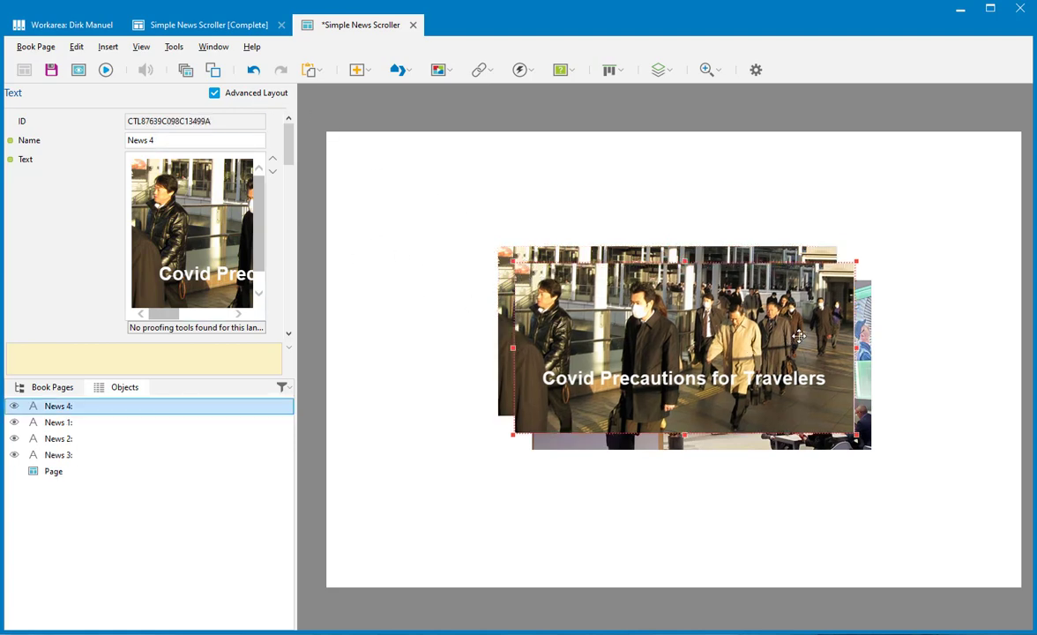
pyautogui.moveTo(840, 268); pyautogui.dragTo(790, 227)
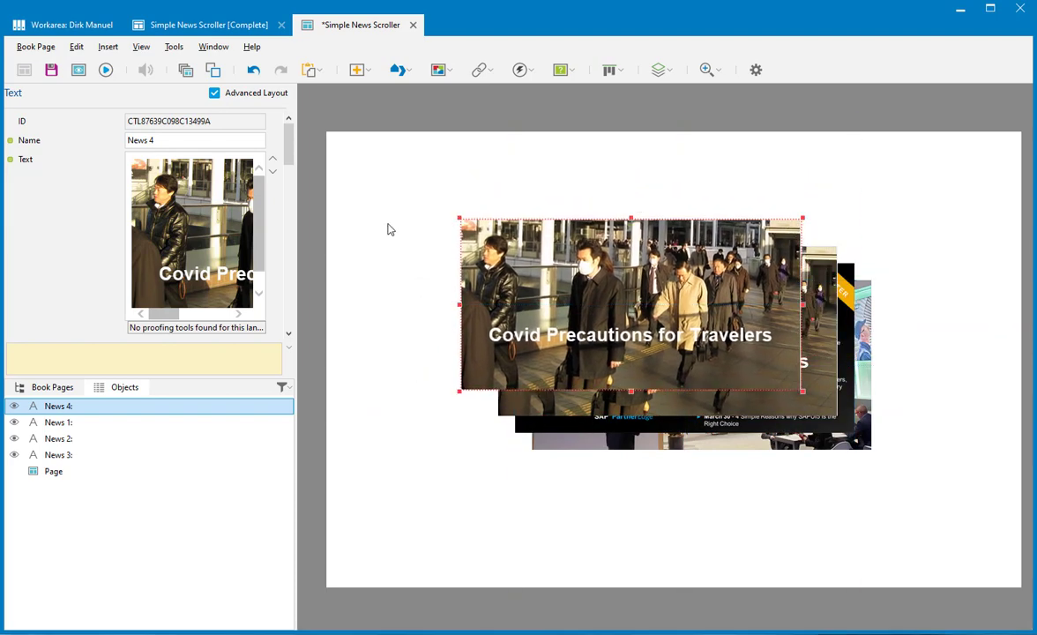
# Rename the new copy of the Covid text box as Start Point
pyautogui.moveTo(167, 139); pyautogui.dragTo(61, 127)
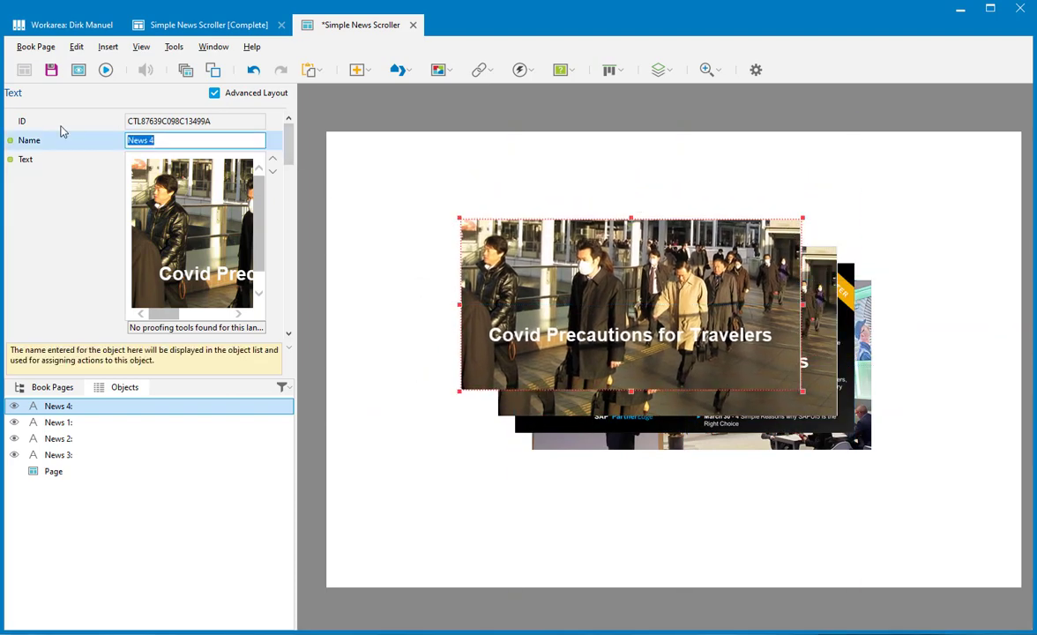
pyautogui.write('Start Pl')
pyautogui.write('int')
# Align the left and top edges of News 2, News 3 and Start Point with News 1
pyautogui.click(505, 408)
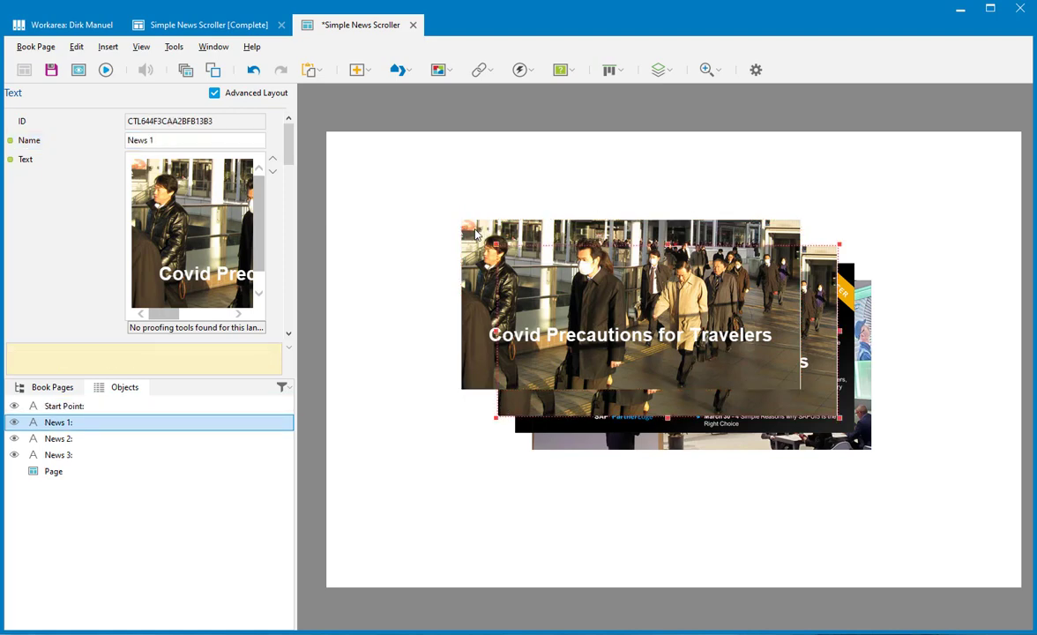
pyautogui.keyDown('ctrl'); pyautogui.click(847, 333); pyautogui.keyUp('ctrl')
pyautogui.keyDown('ctrl'); pyautogui.click(864, 333); pyautogui.keyUp('ctrl')
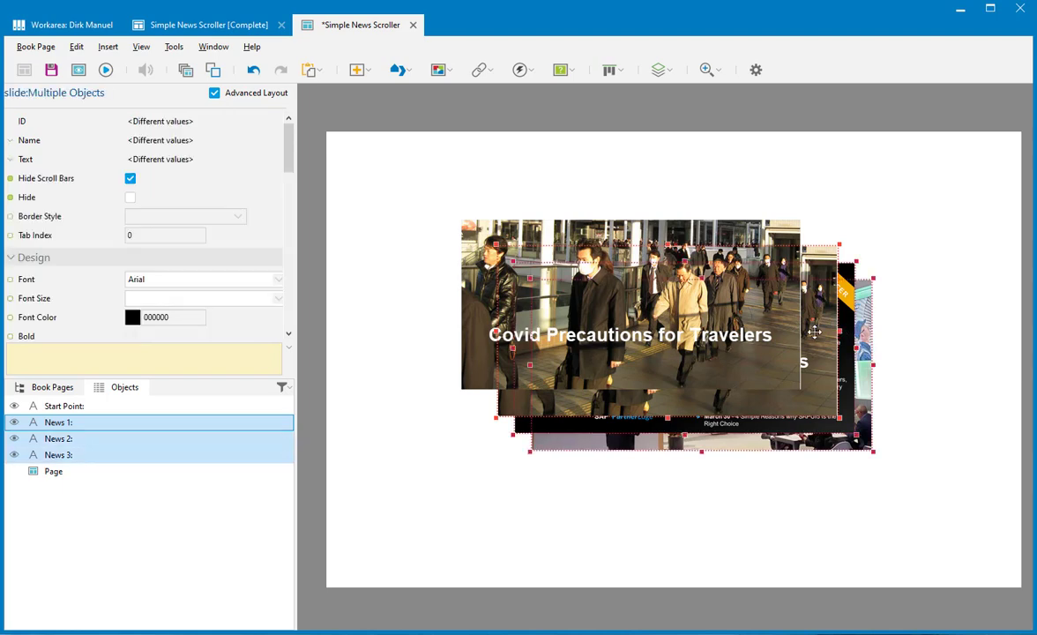
pyautogui.keyDown('ctrl'); pyautogui.click(496, 243); pyautogui.keyUp('ctrl')
pyautogui.click(615, 69)
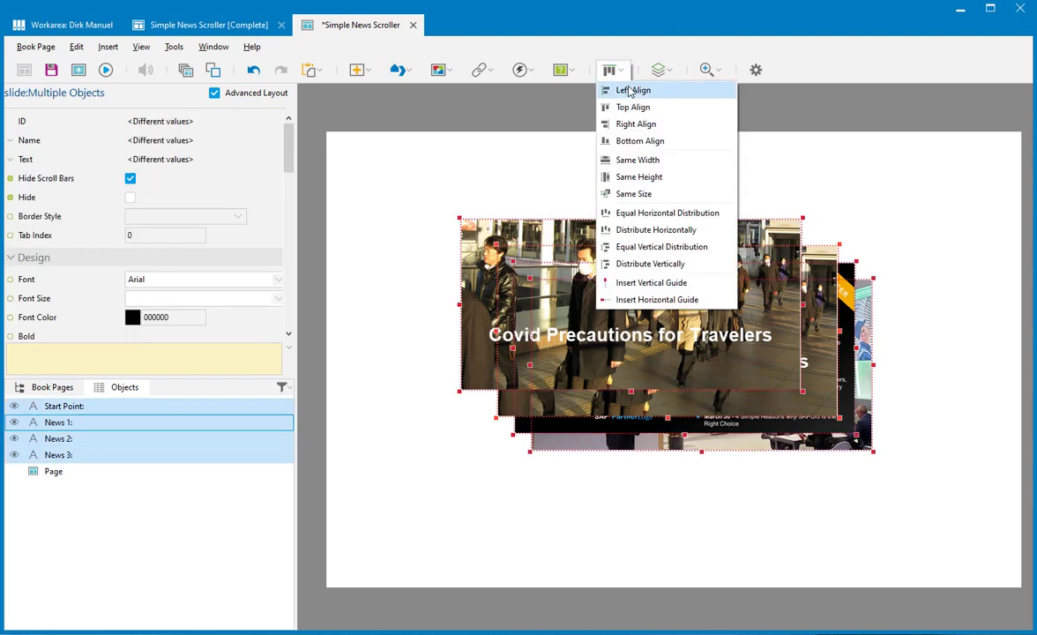
pyautogui.click(631, 91)
pyautogui.click(613, 70)
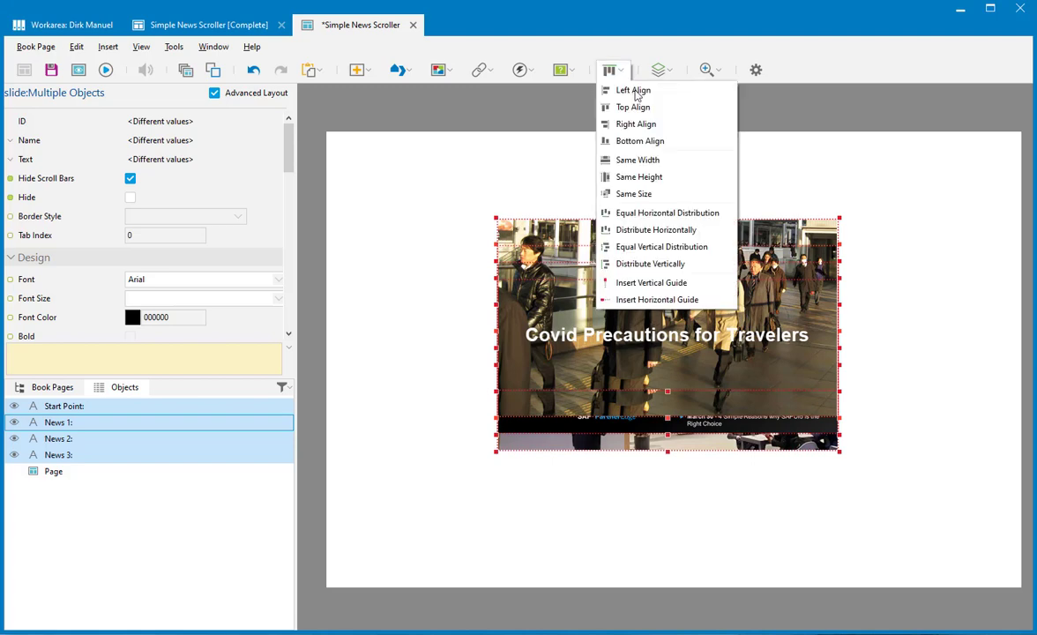
pyautogui.click(648, 107)
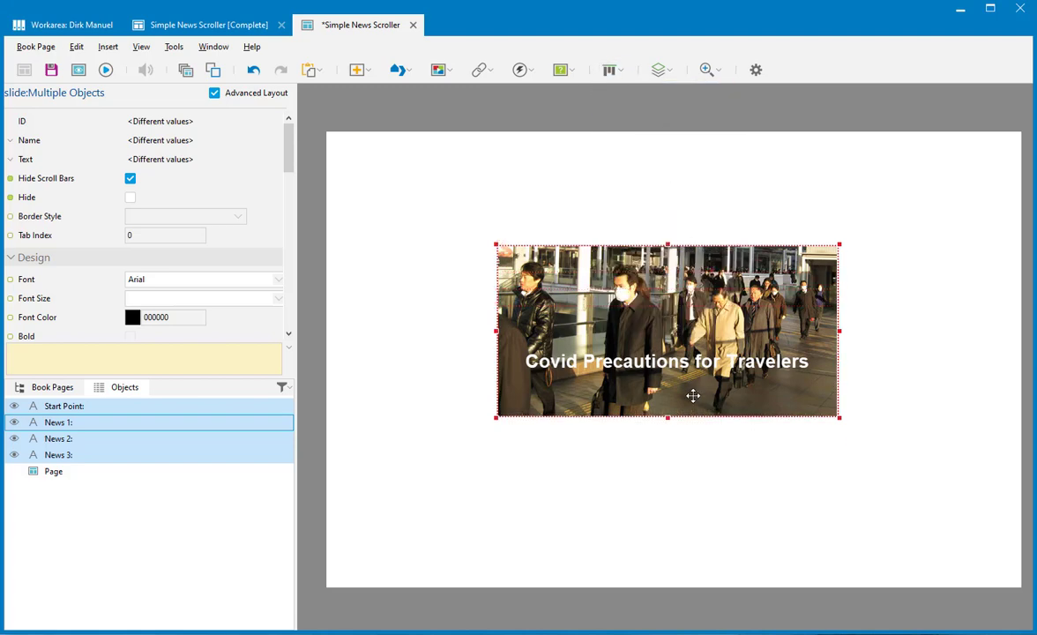
# Save the book page and move Start Point behind News 3 in the object order
pyautogui.click(726, 501)
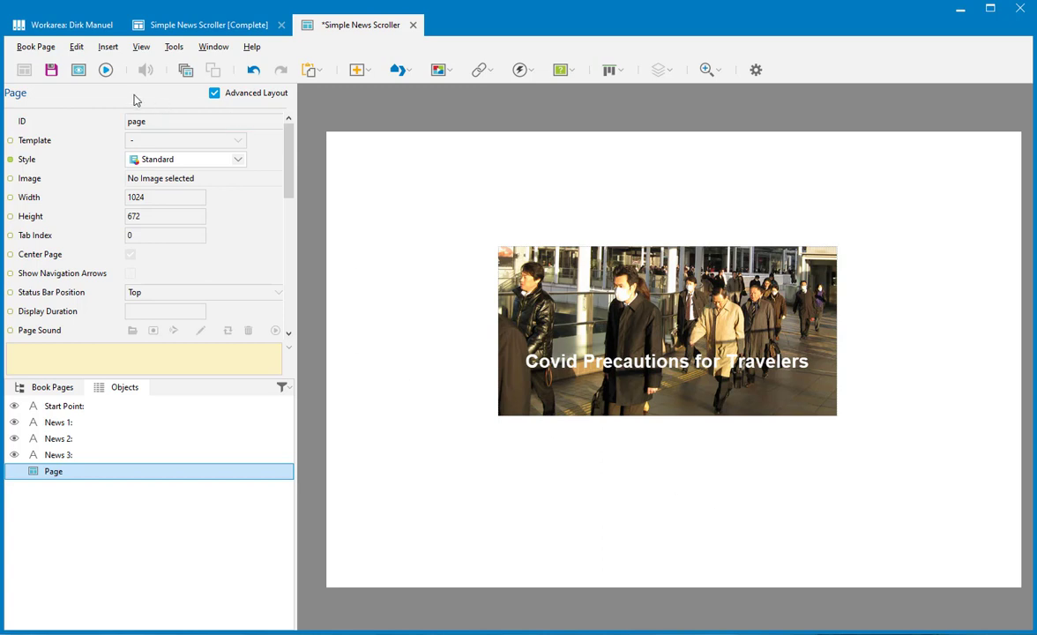
pyautogui.click(52, 70)
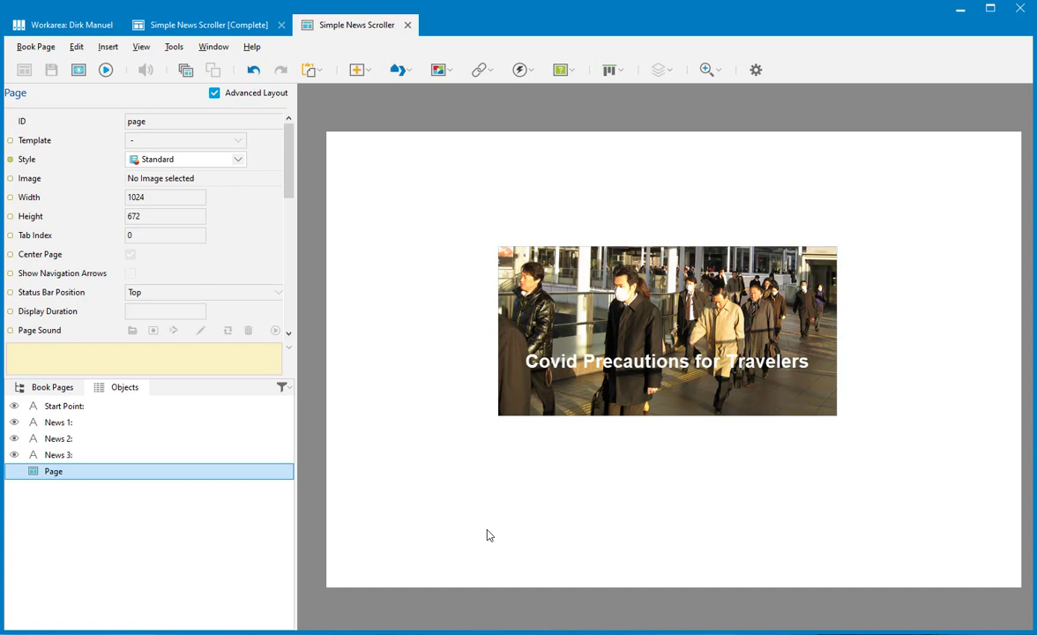
pyautogui.moveTo(76, 408); pyautogui.dragTo(103, 471)
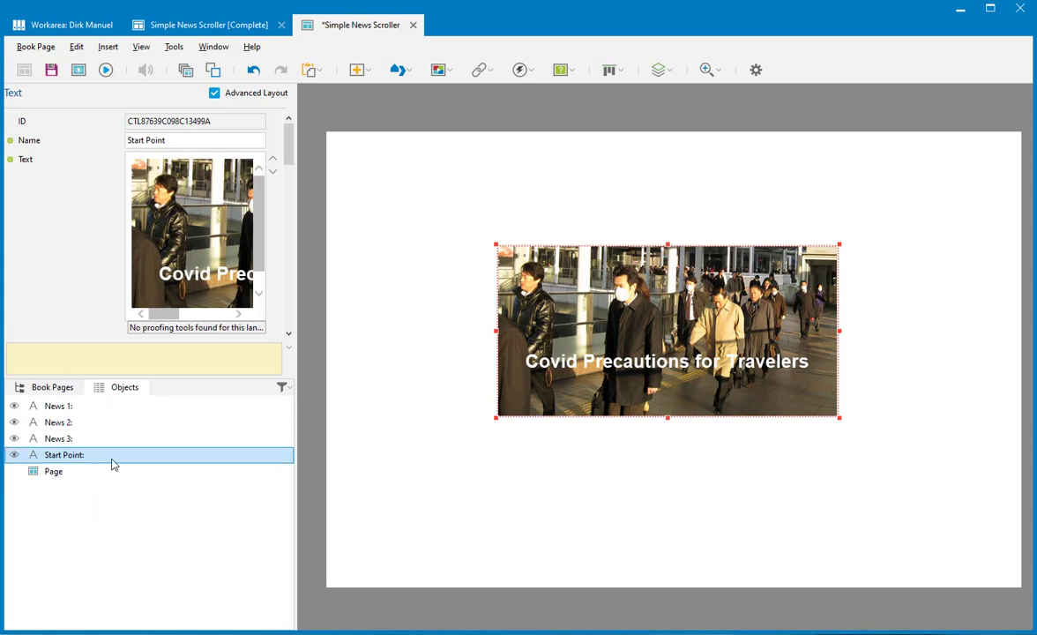
pyautogui.click(380, 343)
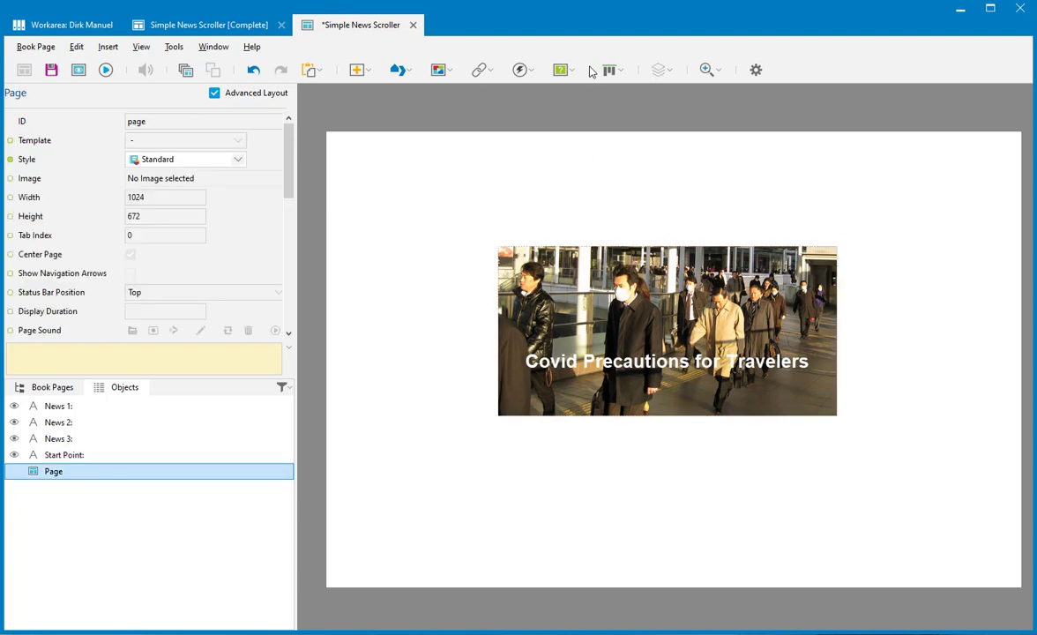
# Add an Animation object and place it over the upper-left corner of the stacked news images, at 253 left, 169 top
pyautogui.click(536, 73)
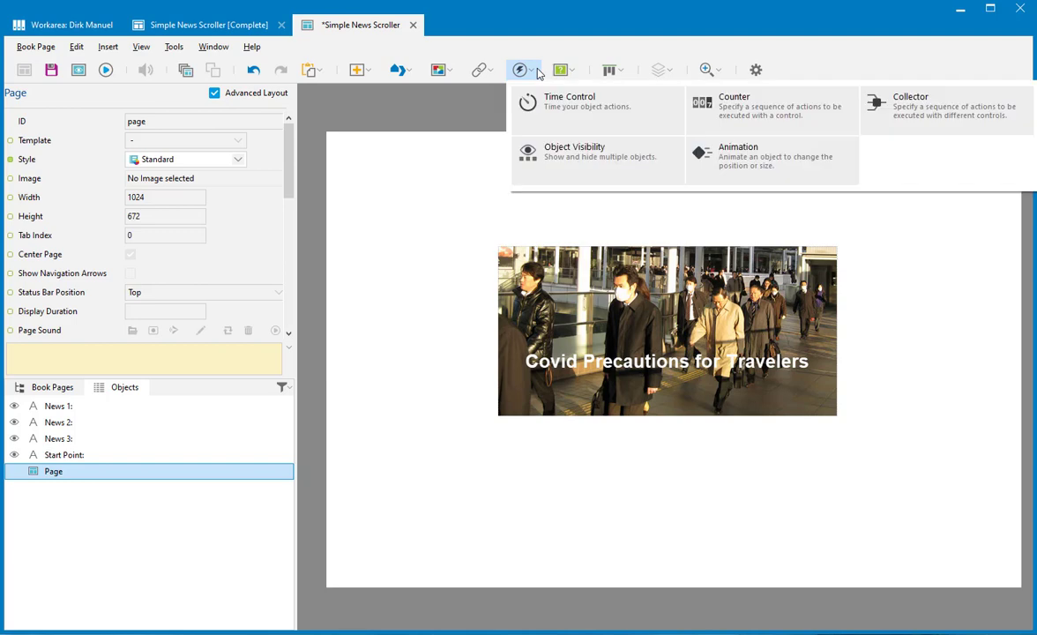
pyautogui.click(767, 155)
pyautogui.moveTo(417, 207); pyautogui.dragTo(552, 261)
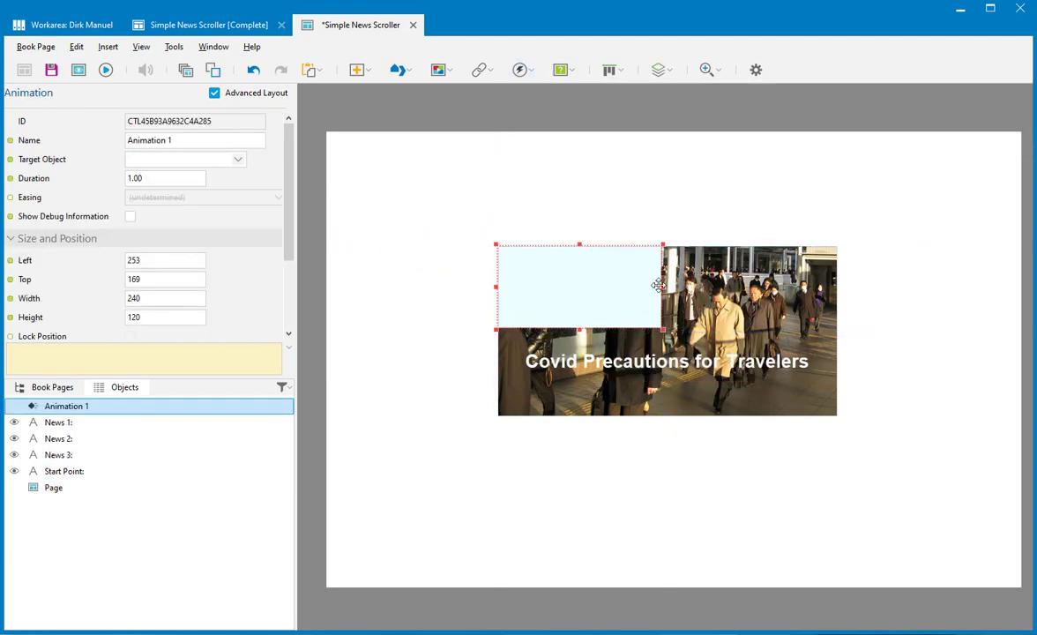
# Enlarge the animation to 500 wide and 250 high so it covers the stacked news images
pyautogui.moveTo(663, 286); pyautogui.dragTo(838, 287)
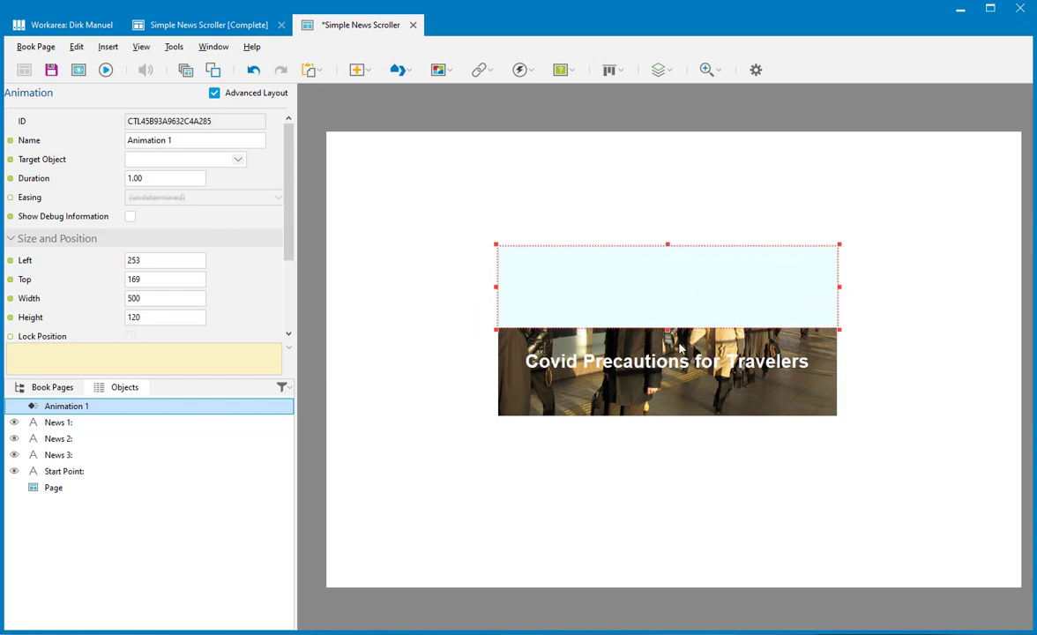
pyautogui.moveTo(670, 327); pyautogui.dragTo(674, 417)
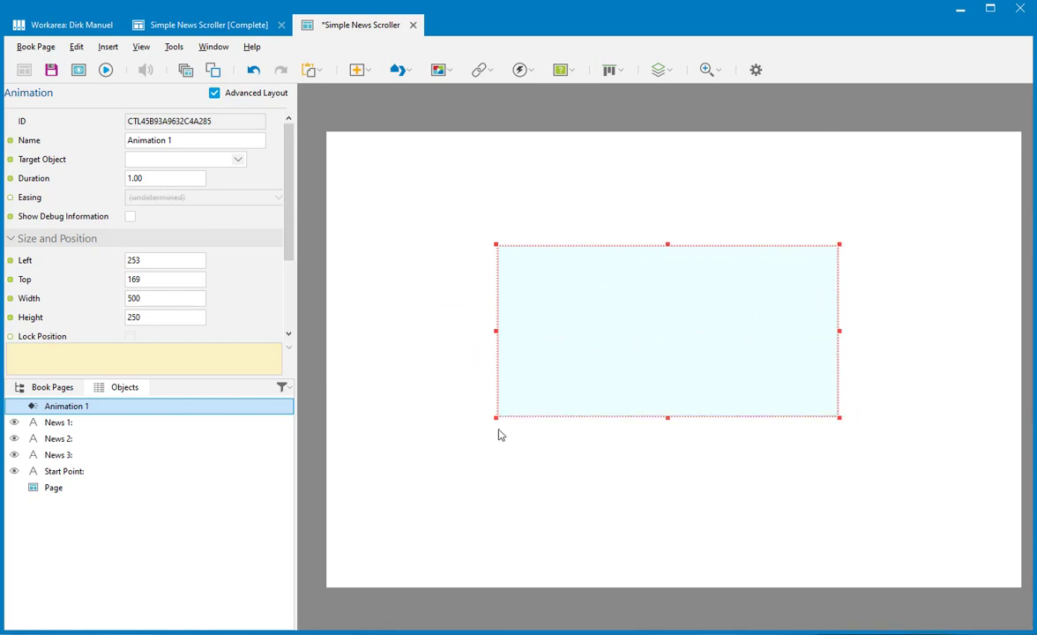
# Rename the animation as Expand News 1 and set its target object to News 1
pyautogui.click(165, 140)
pyautogui.moveTo(164, 140); pyautogui.dragTo(102, 134)
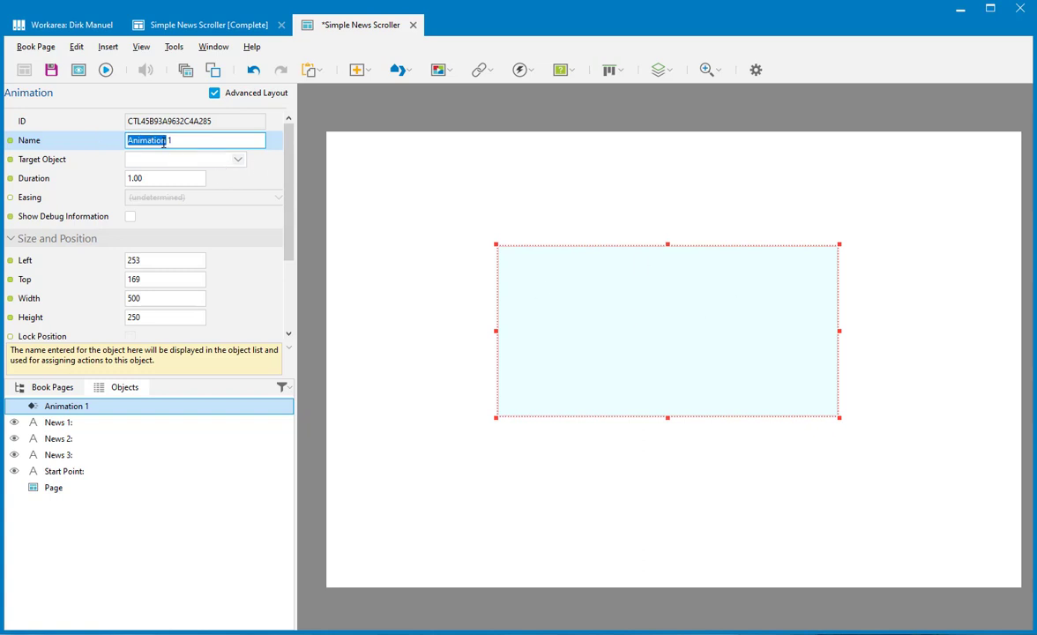
pyautogui.write('Expand Image')
pyautogui.doubleClick(163, 142)
pyautogui.write('News')
pyautogui.click(198, 160)
pyautogui.click(203, 188)
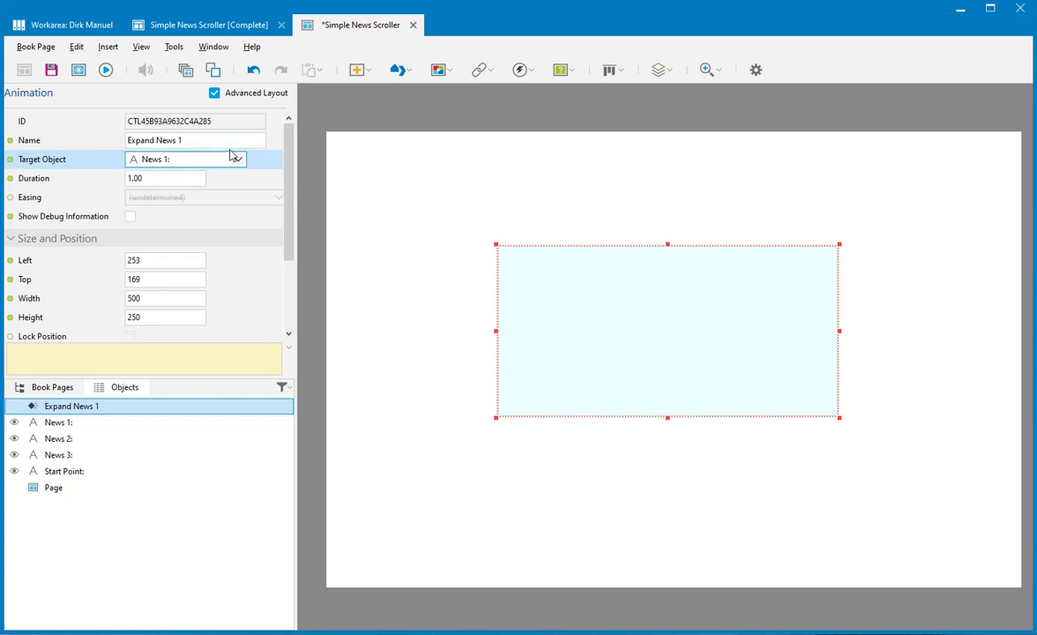
# Make two copies of the Expand News 1 animation
pyautogui.click(392, 292)
pyautogui.click(544, 315)
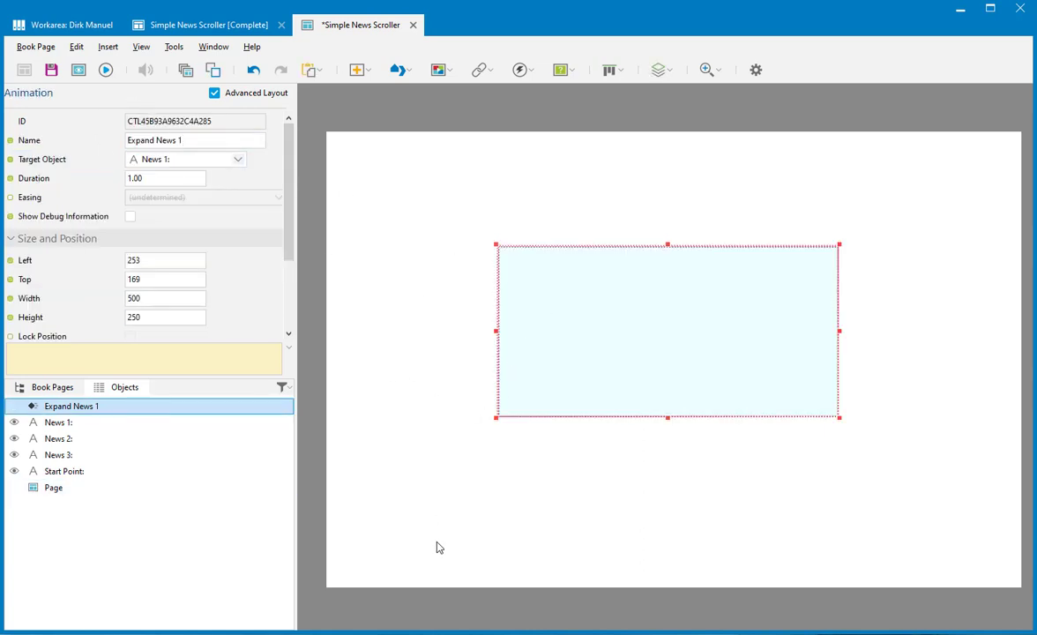
pyautogui.hotkey('ctrl', 'v')
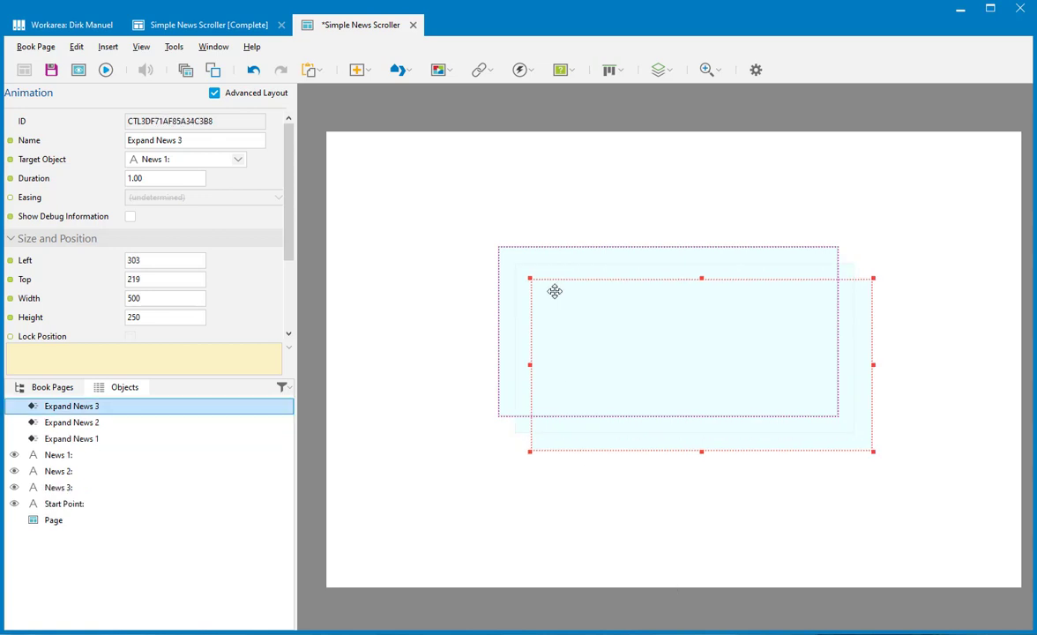
# Set the target object of Expand News 2 to News 2 and of Expand News 3 to News 3
pyautogui.click(612, 270)
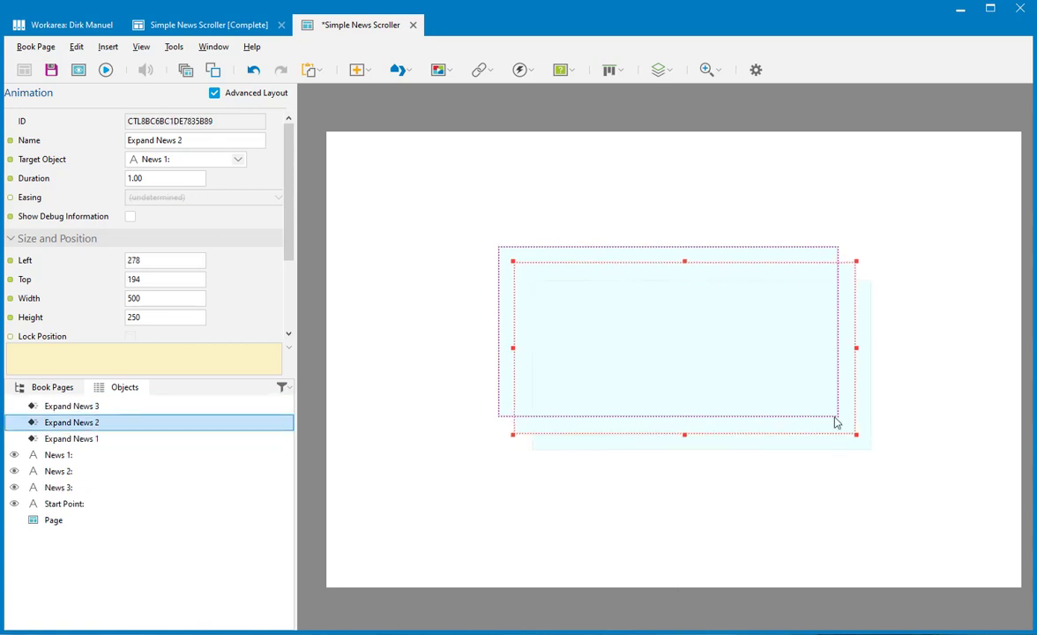
pyautogui.click(236, 159)
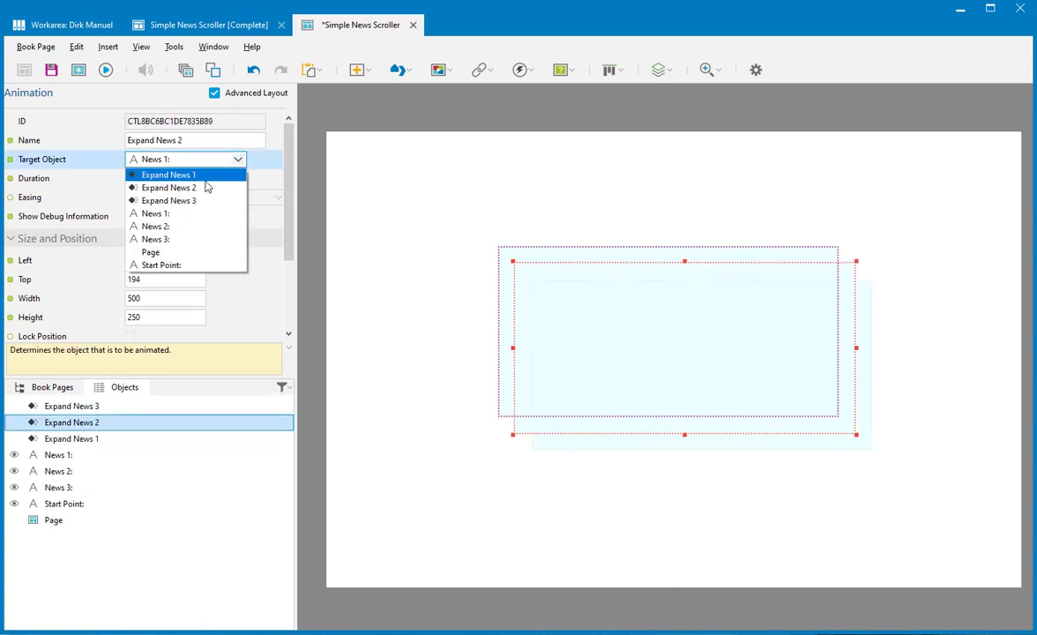
pyautogui.click(181, 225)
pyautogui.click(865, 414)
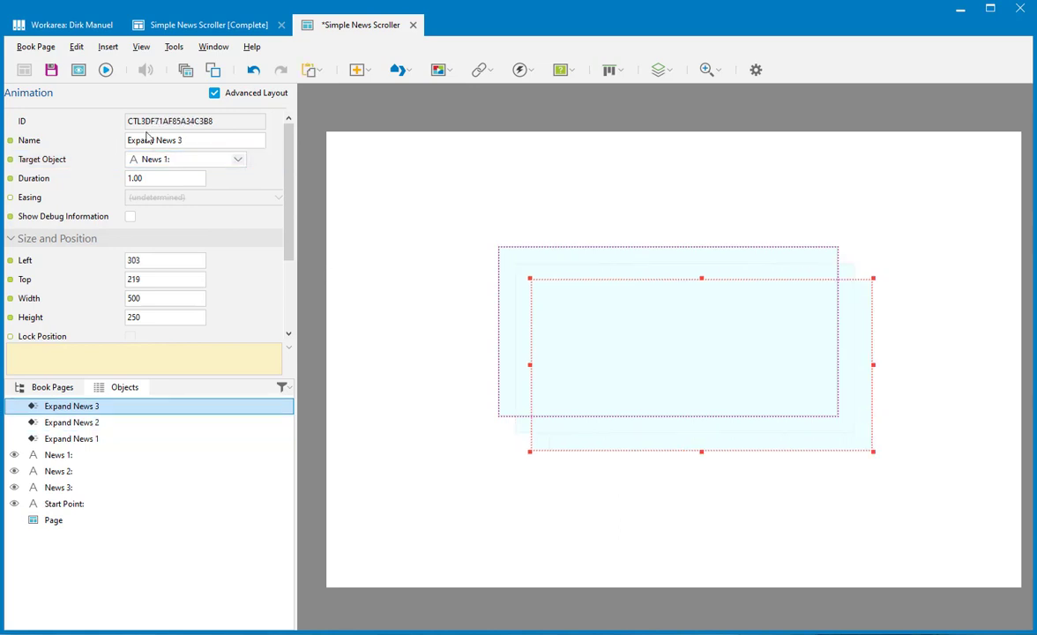
pyautogui.click(238, 159)
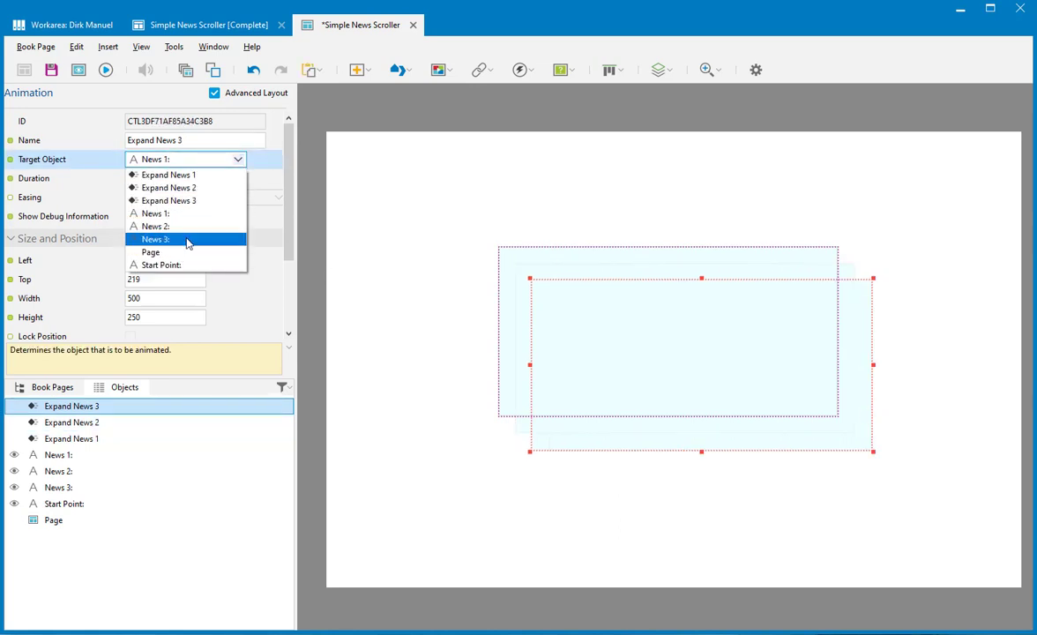
pyautogui.click(187, 240)
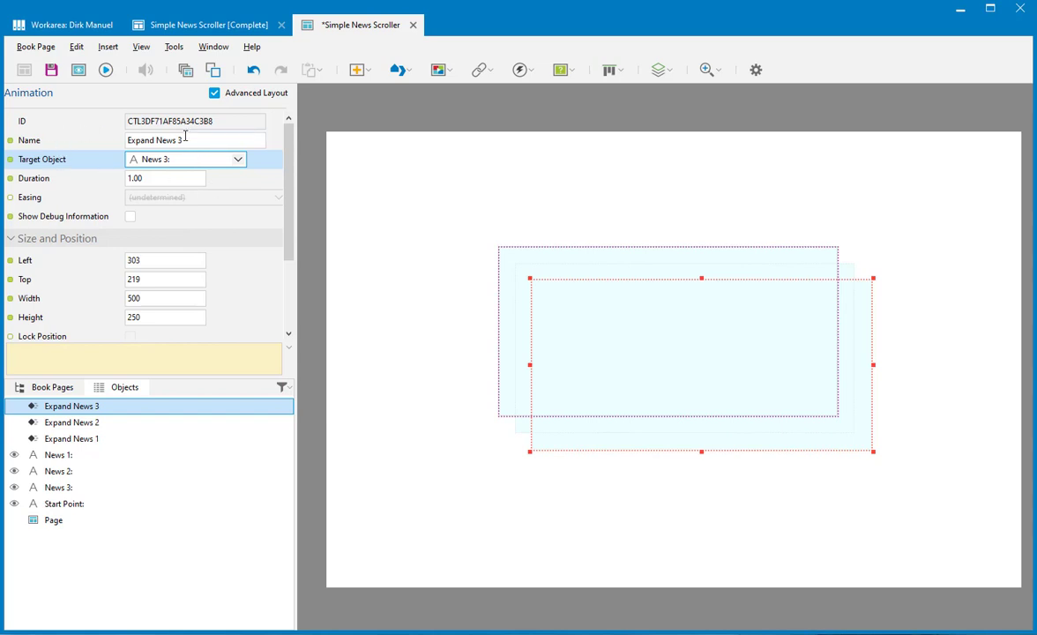
# Align the left and top edges of all Expand animations, news images and Start Point with News 1
pyautogui.click(882, 484)
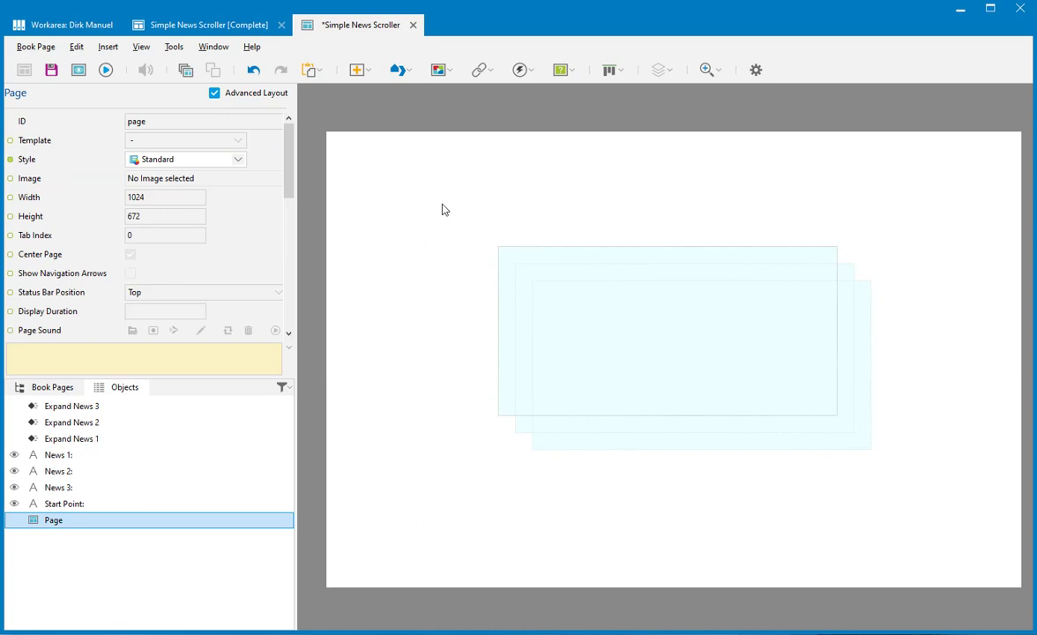
pyautogui.moveTo(442, 207); pyautogui.dragTo(966, 538)
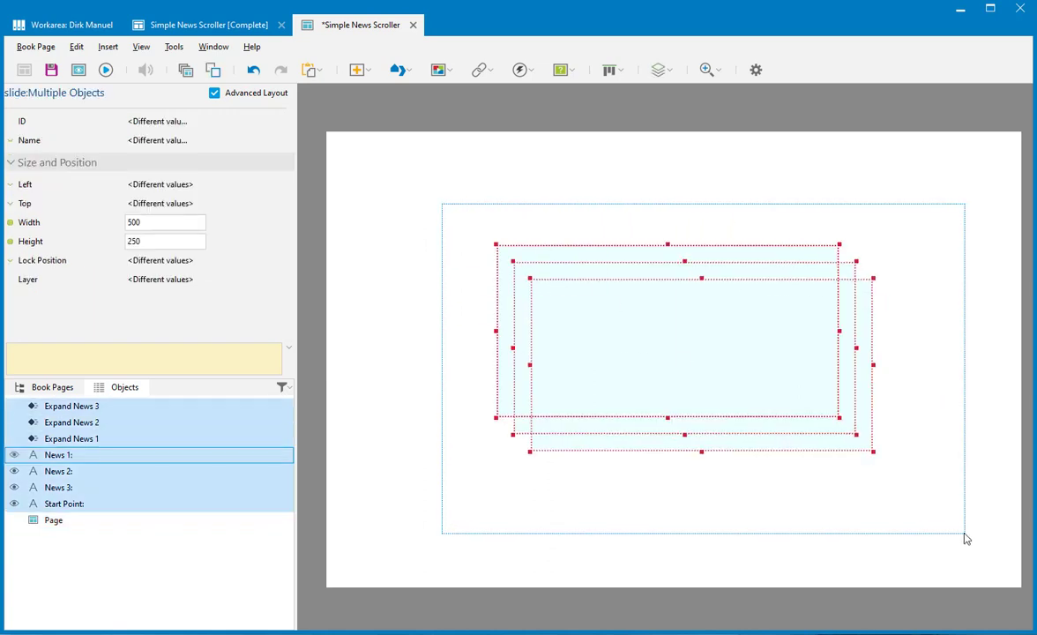
pyautogui.click(611, 70)
pyautogui.click(633, 90)
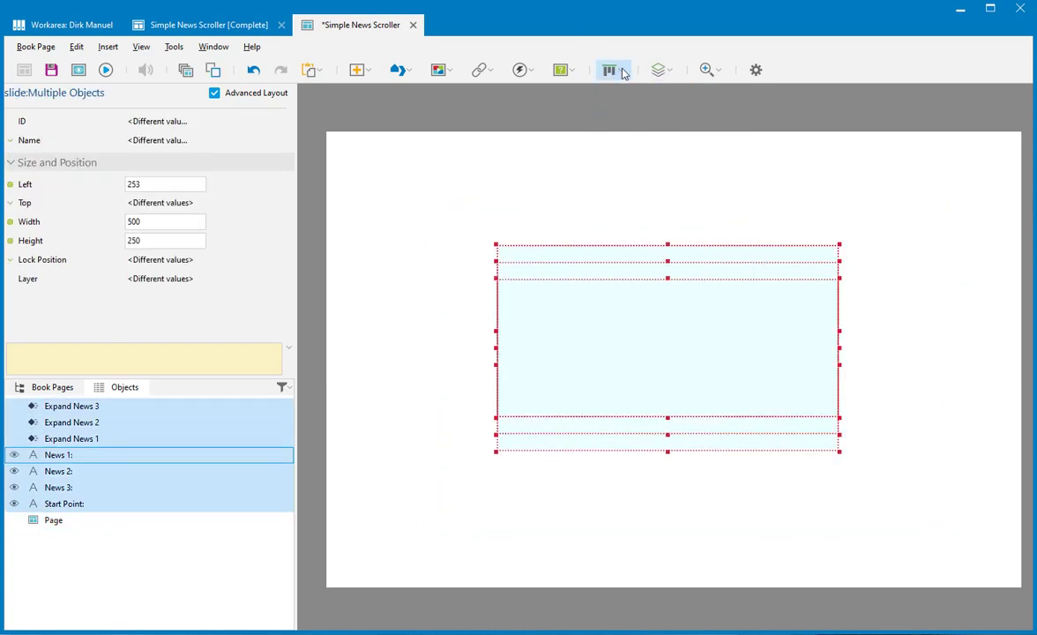
pyautogui.click(610, 69)
pyautogui.click(633, 107)
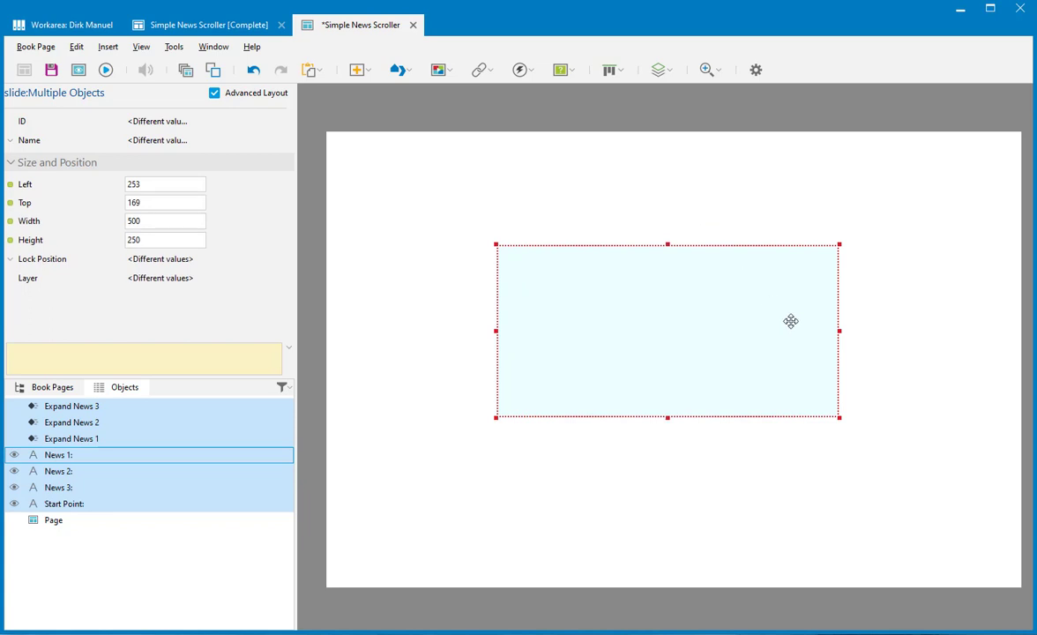
pyautogui.click(920, 402)
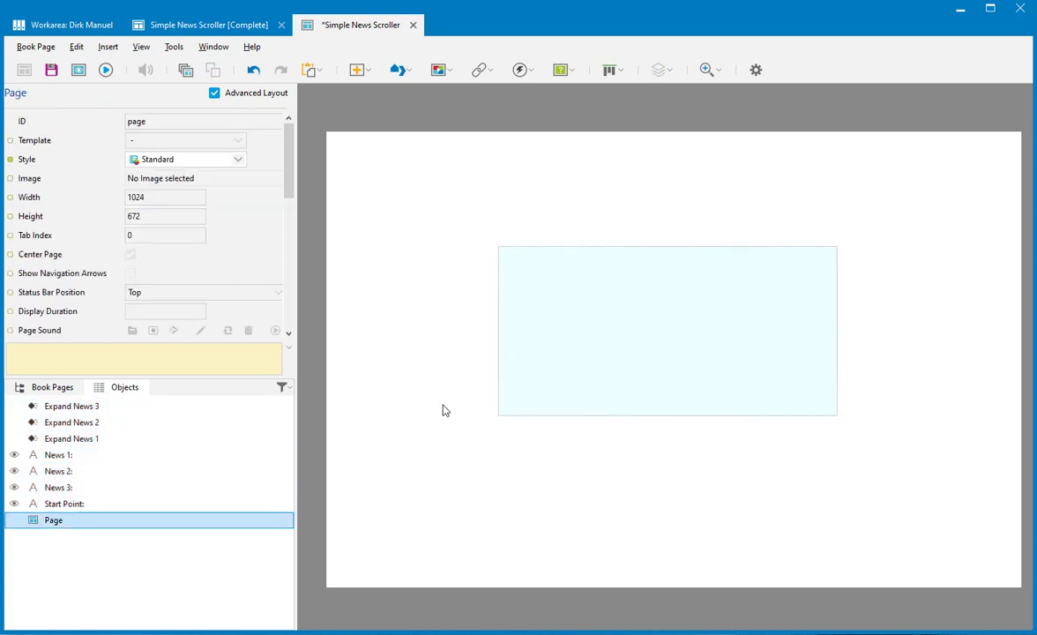
# Duplicate the Expand News 1 animation and rename the copy as Collapse News 1
pyautogui.click(649, 351)
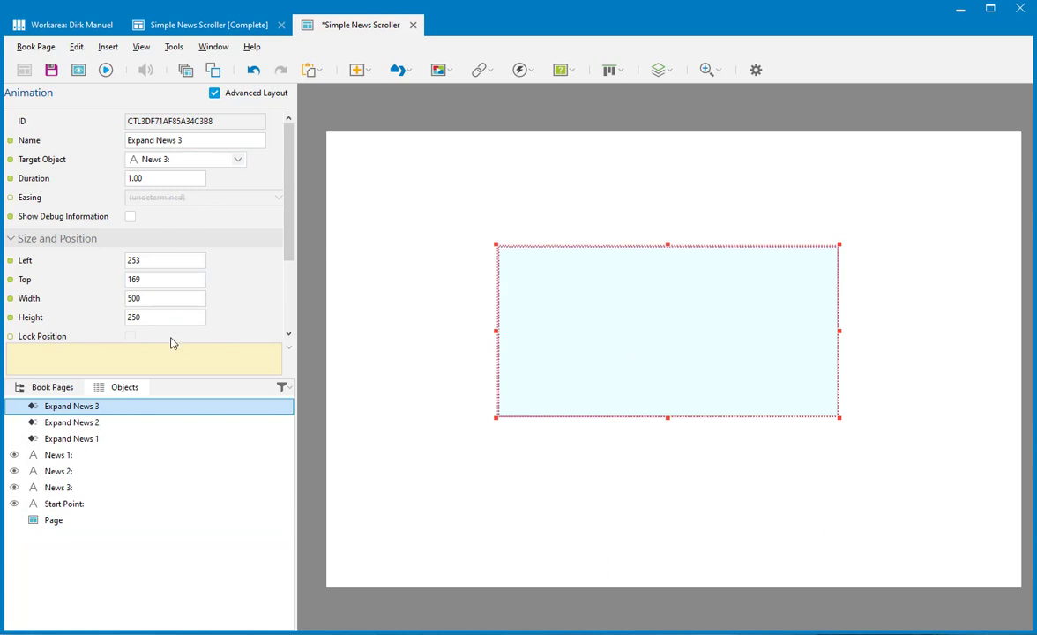
pyautogui.click(107, 440)
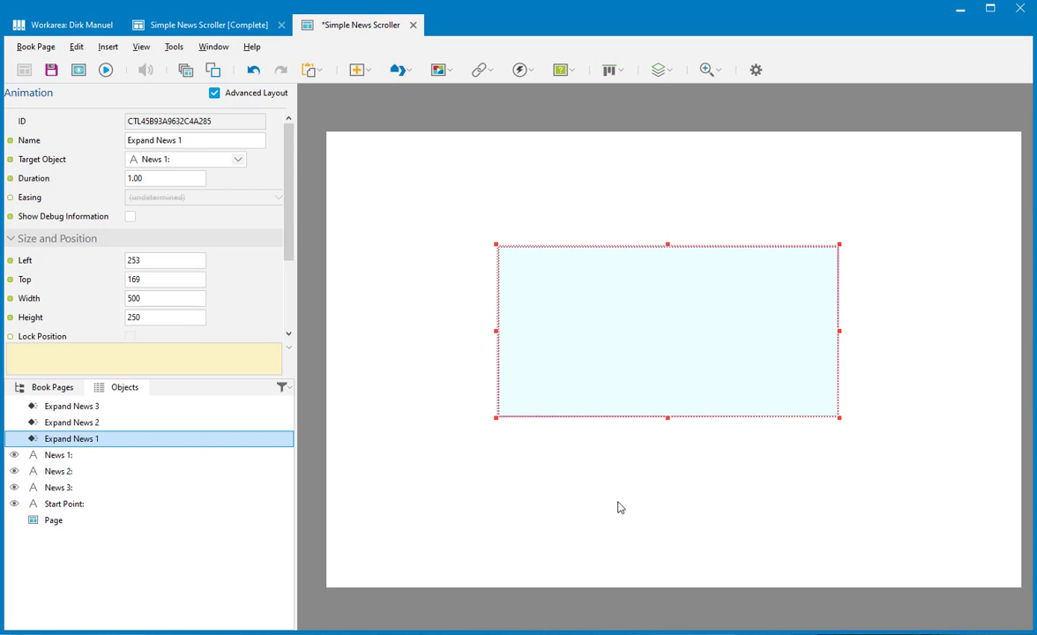
pyautogui.hotkey('ctrl', 'd')
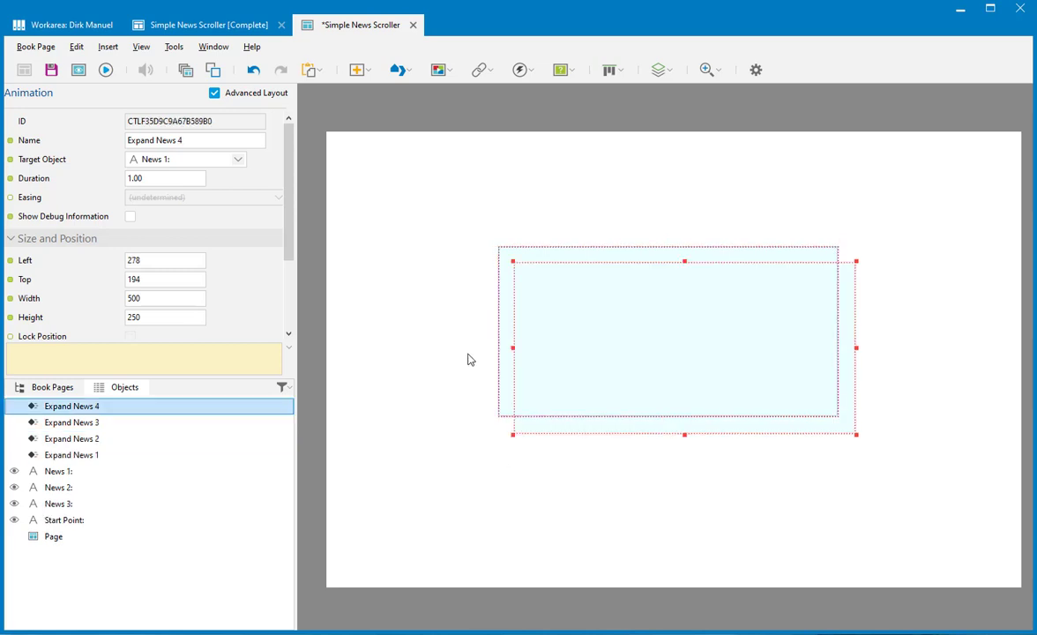
pyautogui.click(198, 137)
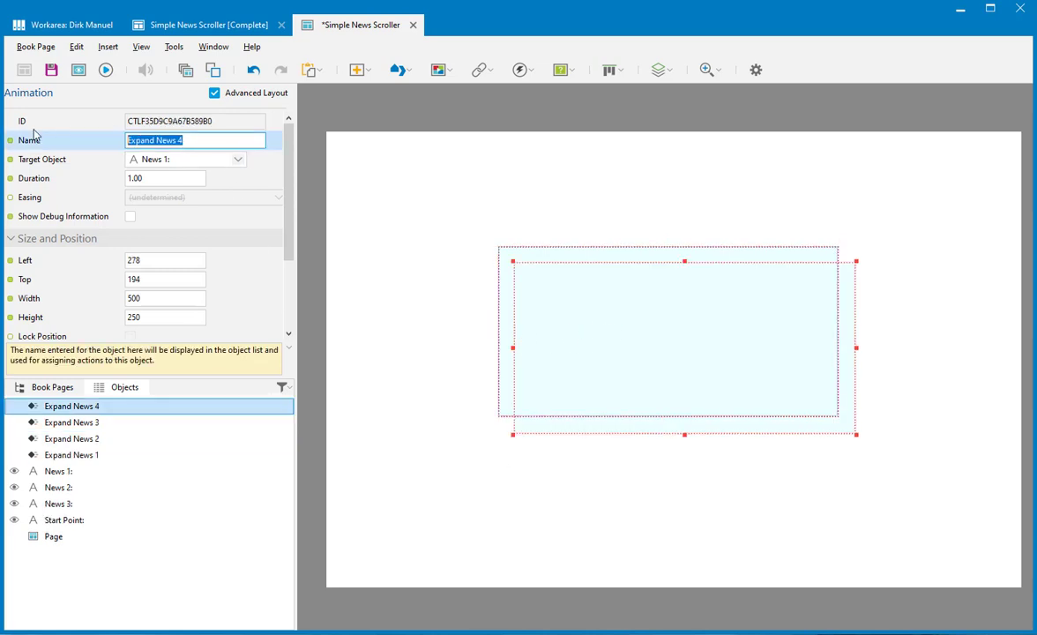
pyautogui.write('Collapse')
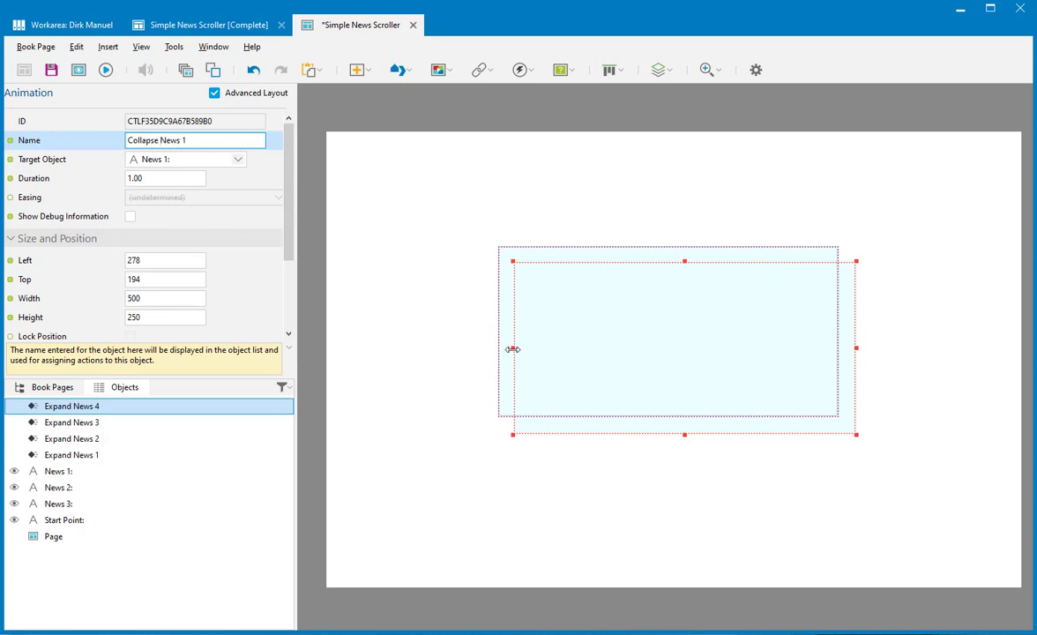
# Shrink Collapse News 1 to zero width against its right edge and make two copies of it
pyautogui.moveTo(513, 349); pyautogui.dragTo(853, 348)
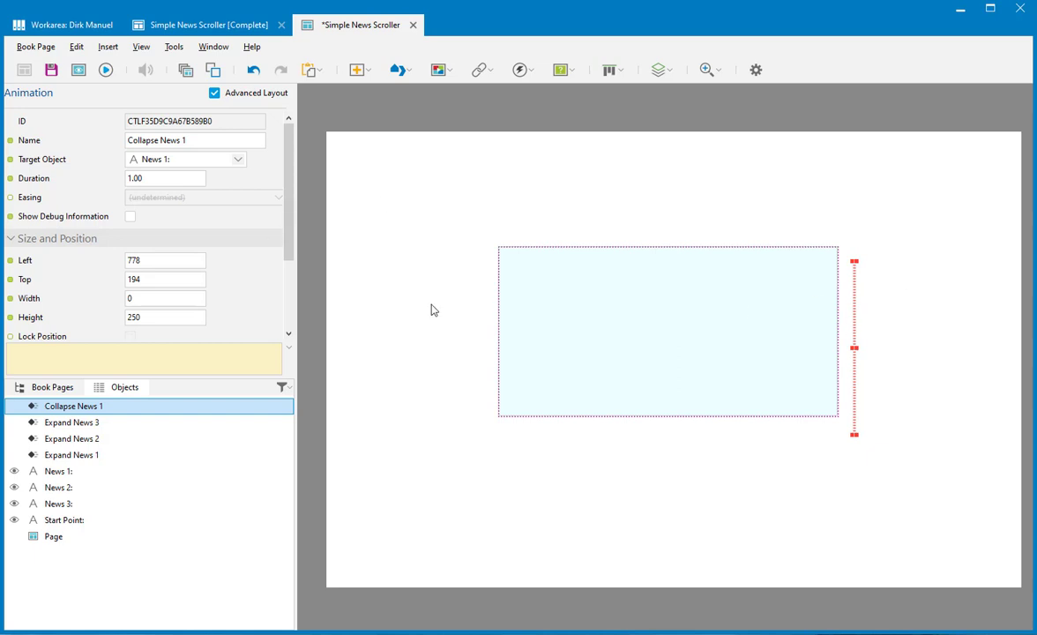
pyautogui.hotkey('ctrl', 'v')
pyautogui.hotkey('ctrl', 'v')
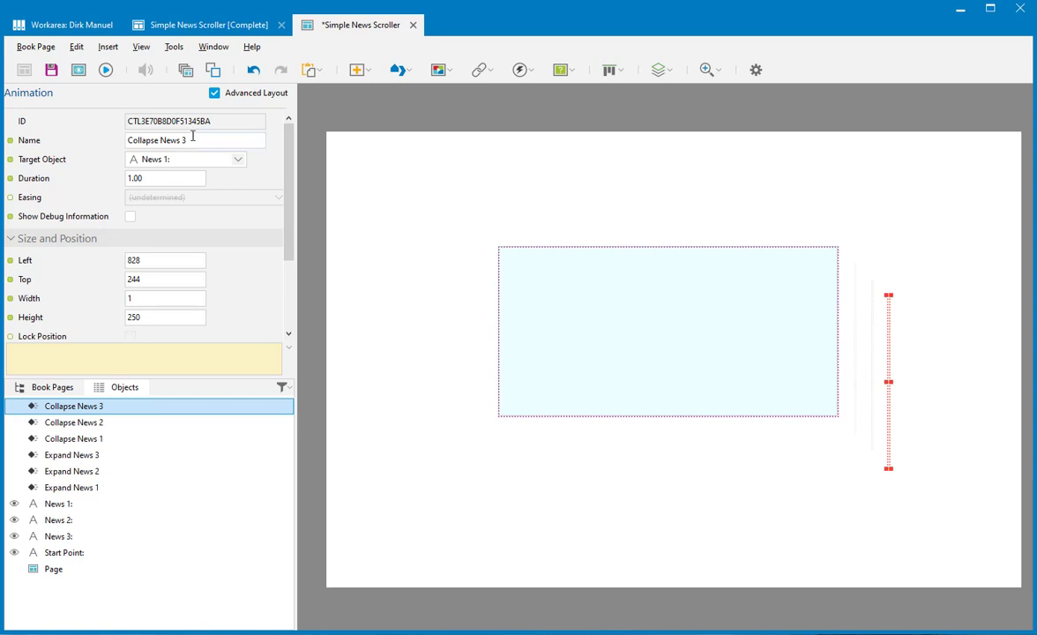
# Set the target object of Collapse News 2 to News 2 and of Collapse News 3 to News 3
pyautogui.click(874, 329)
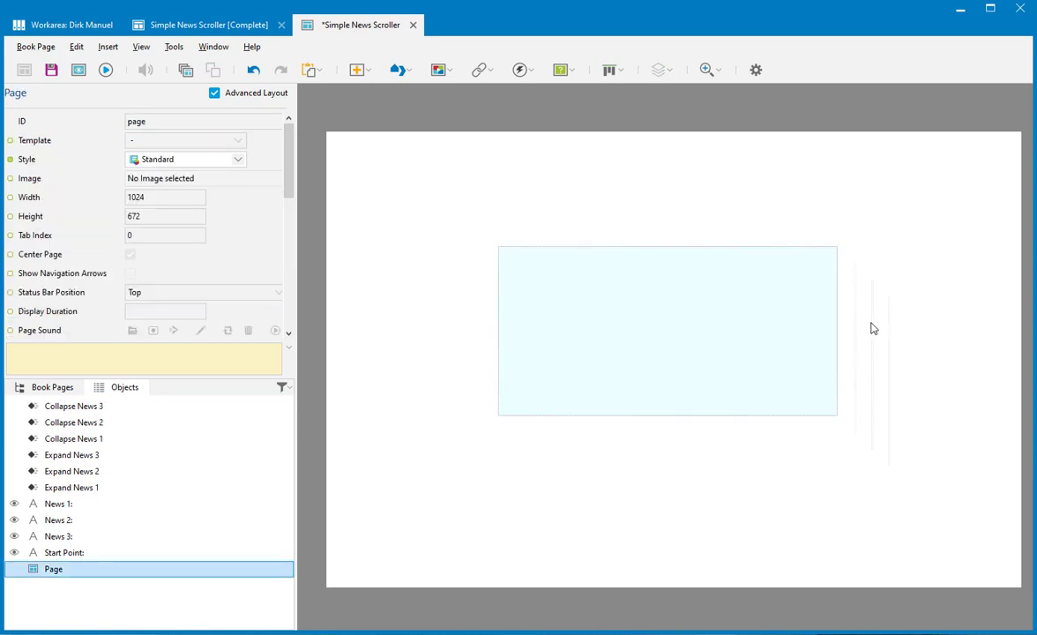
pyautogui.click(856, 282)
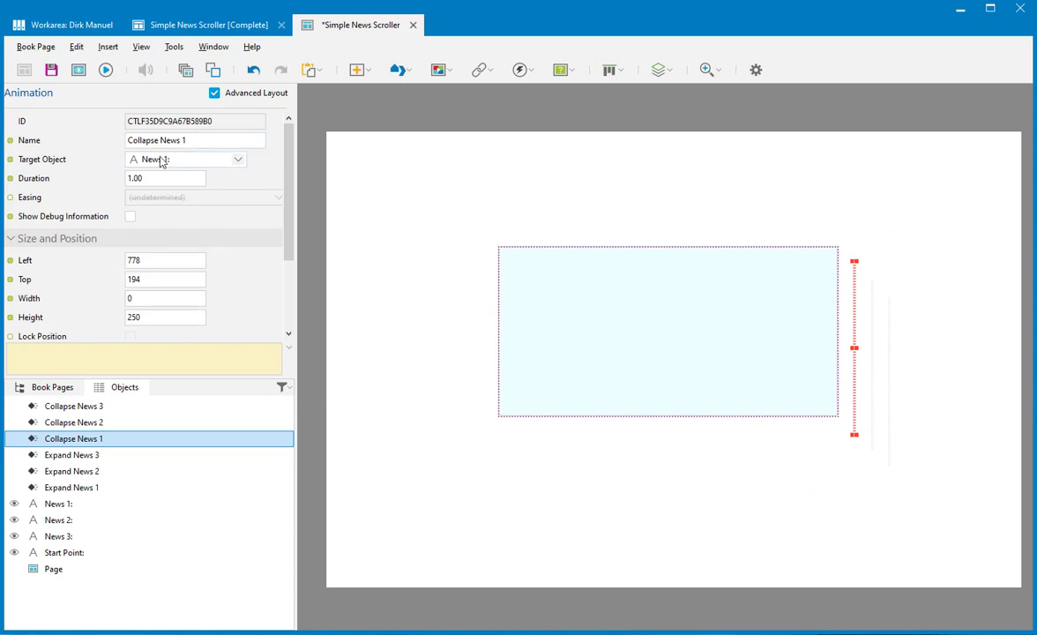
pyautogui.click(874, 267)
pyautogui.click(866, 288)
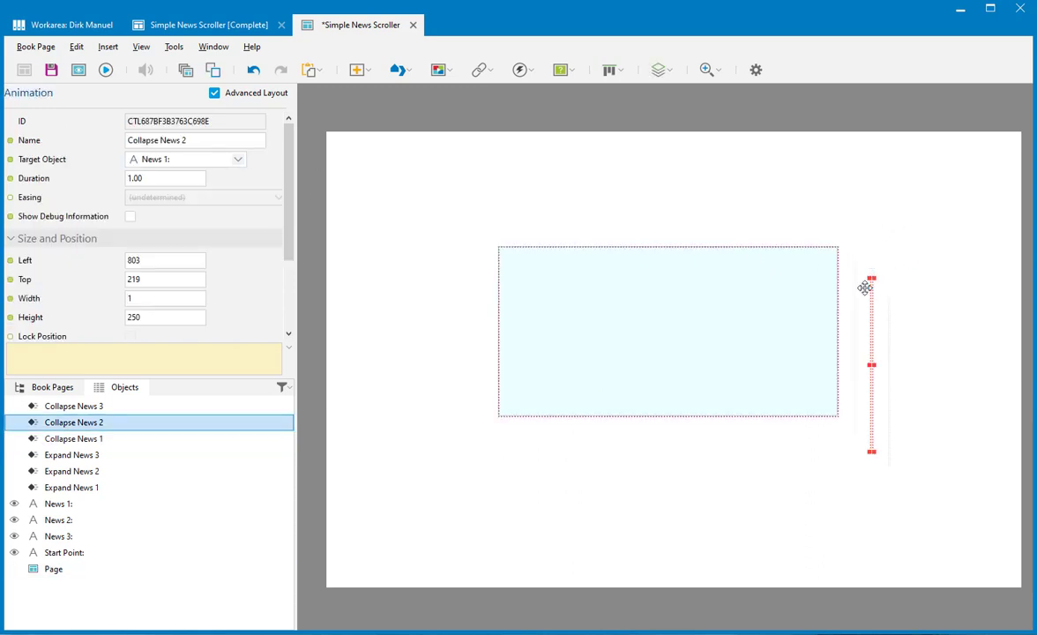
pyautogui.click(238, 159)
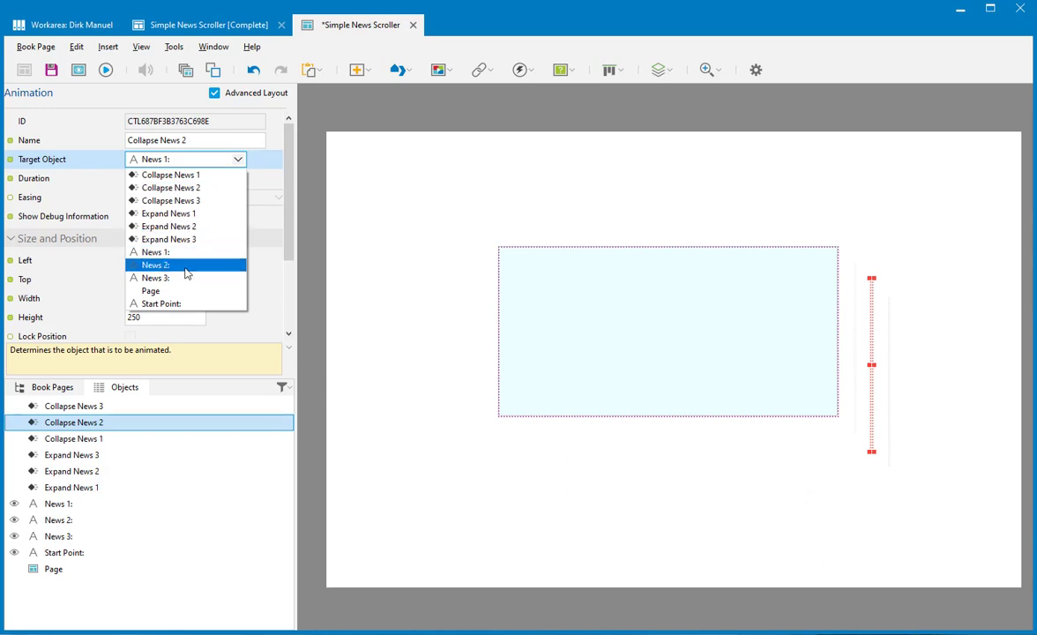
pyautogui.click(167, 264)
pyautogui.click(884, 287)
pyautogui.click(887, 337)
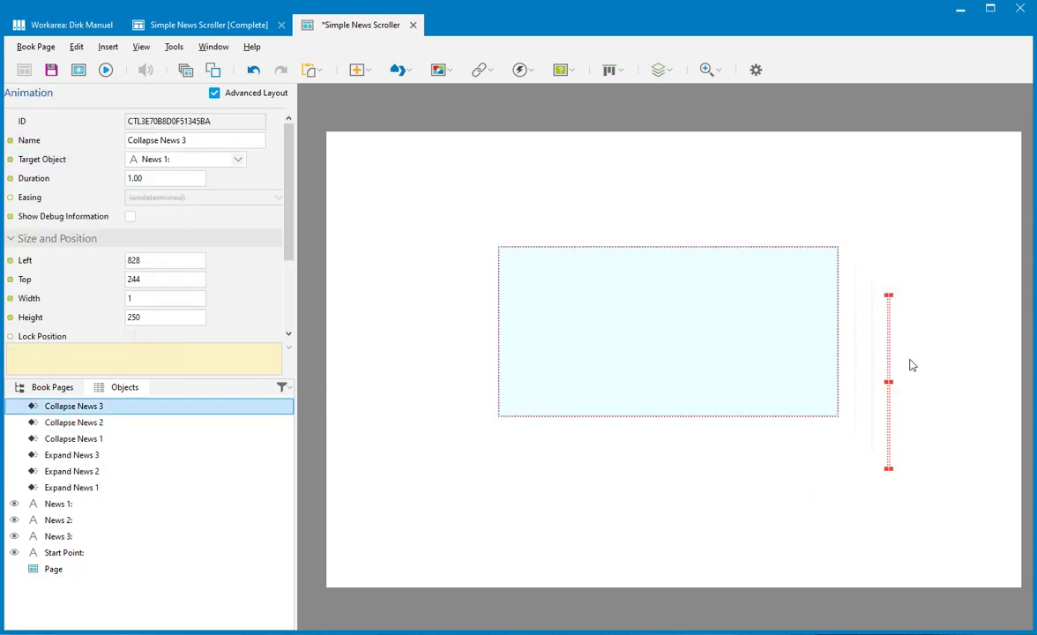
pyautogui.click(236, 160)
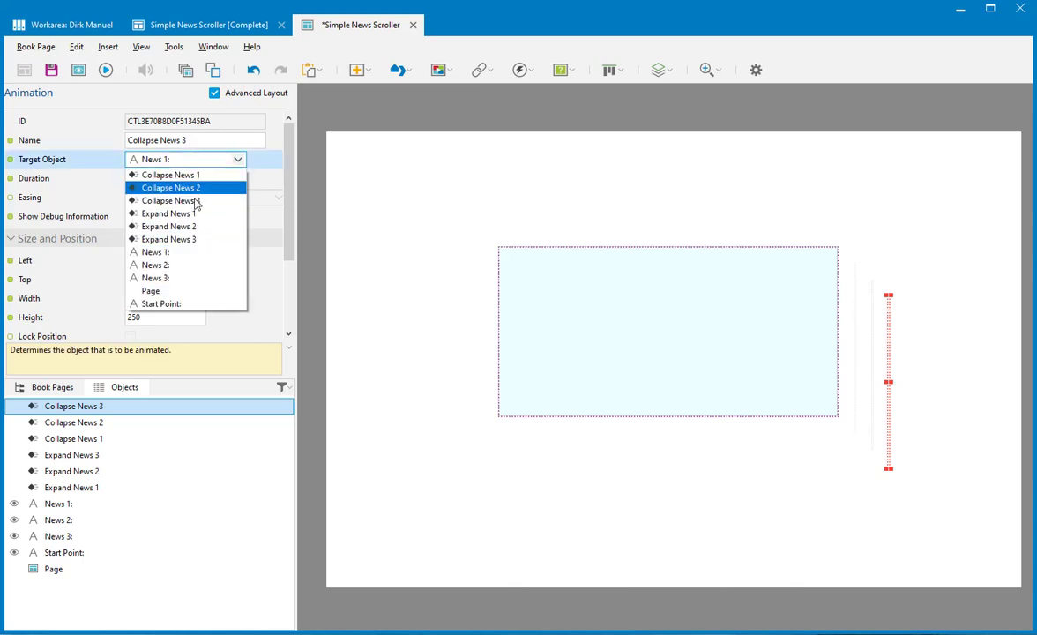
pyautogui.click(194, 278)
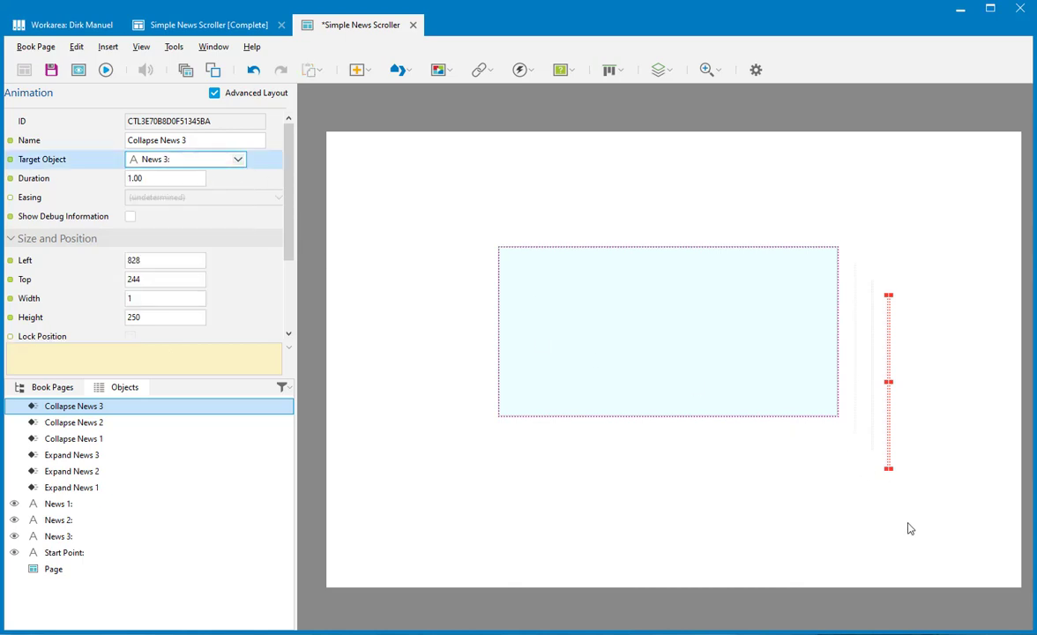
# Select all Collapse and Expand animations, the three news images and Start Point, and align their top edges with Collapse News 3
pyautogui.click(910, 528)
pyautogui.moveTo(701, 201); pyautogui.dragTo(701, 419)
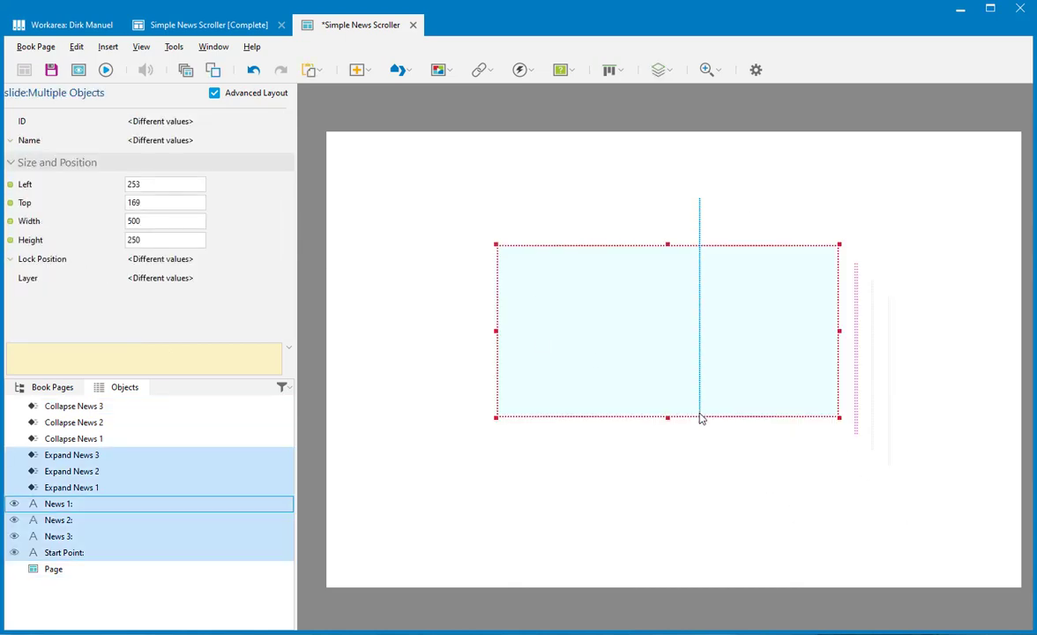
pyautogui.keyDown('ctrl'); pyautogui.click(98, 438); pyautogui.keyUp('ctrl')
pyautogui.keyDown('ctrl'); pyautogui.click(97, 423); pyautogui.keyUp('ctrl')
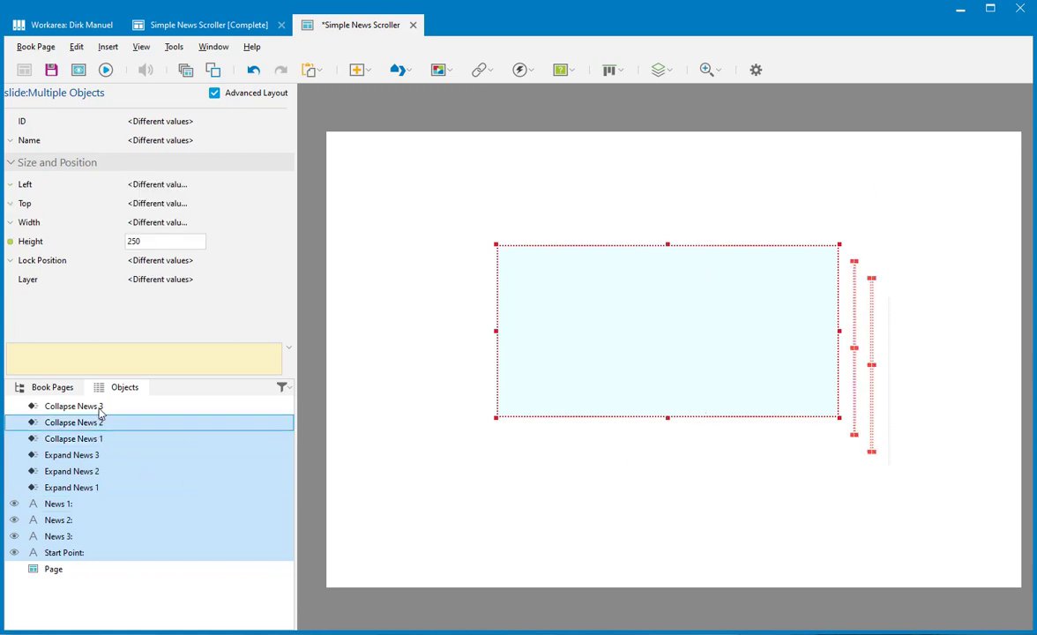
pyautogui.keyDown('ctrl'); pyautogui.click(99, 406); pyautogui.keyUp('ctrl')
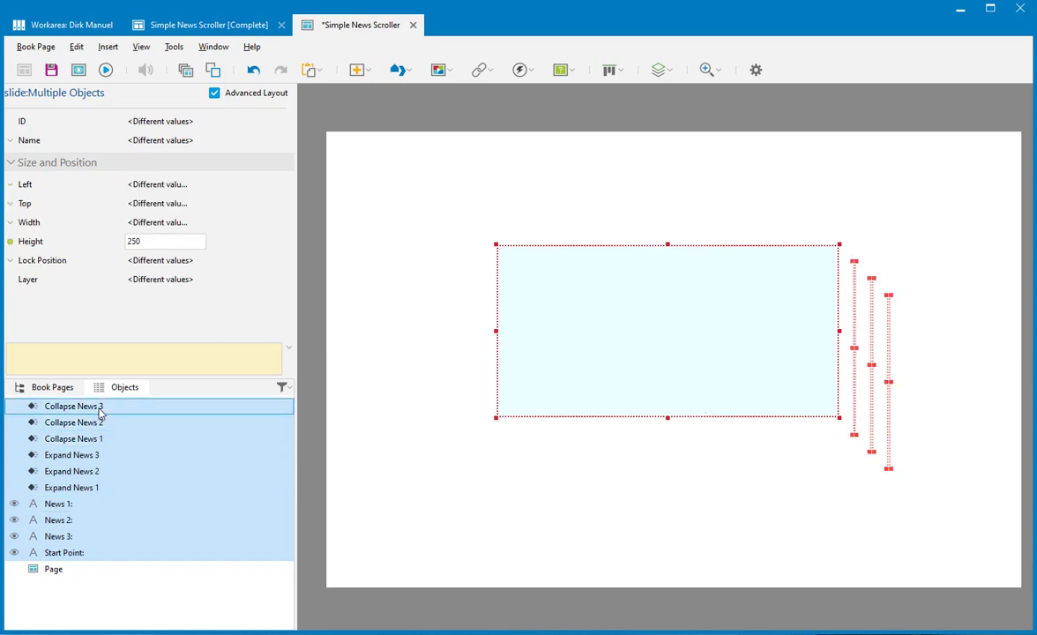
pyautogui.click(628, 70)
pyautogui.click(607, 105)
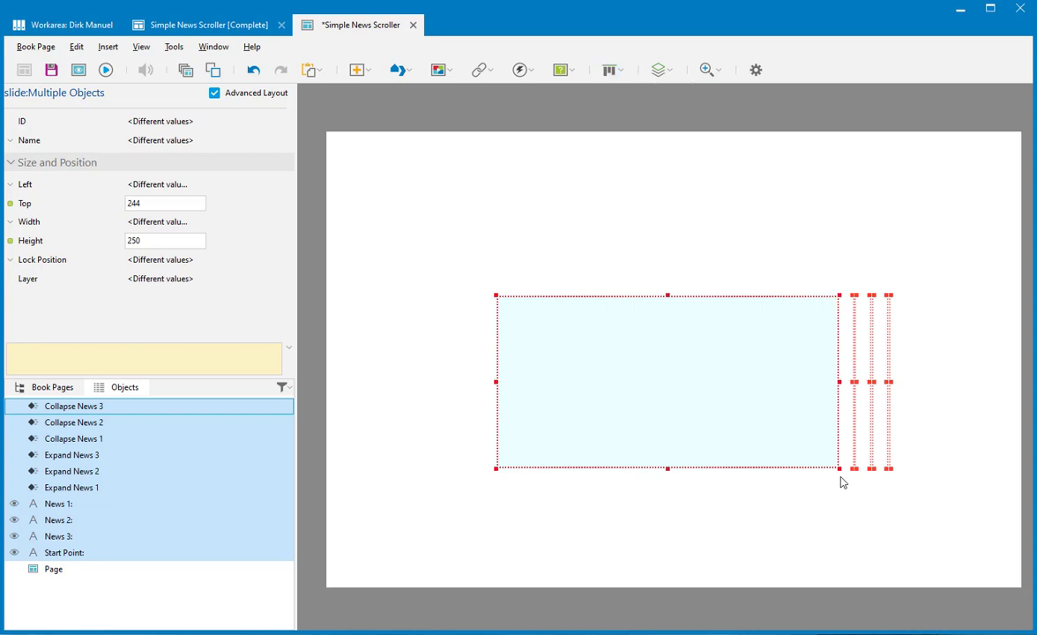
# Align the right edges of all selected objects with Collapse News 3 and move the stack up and left toward the page's centre
pyautogui.click(610, 69)
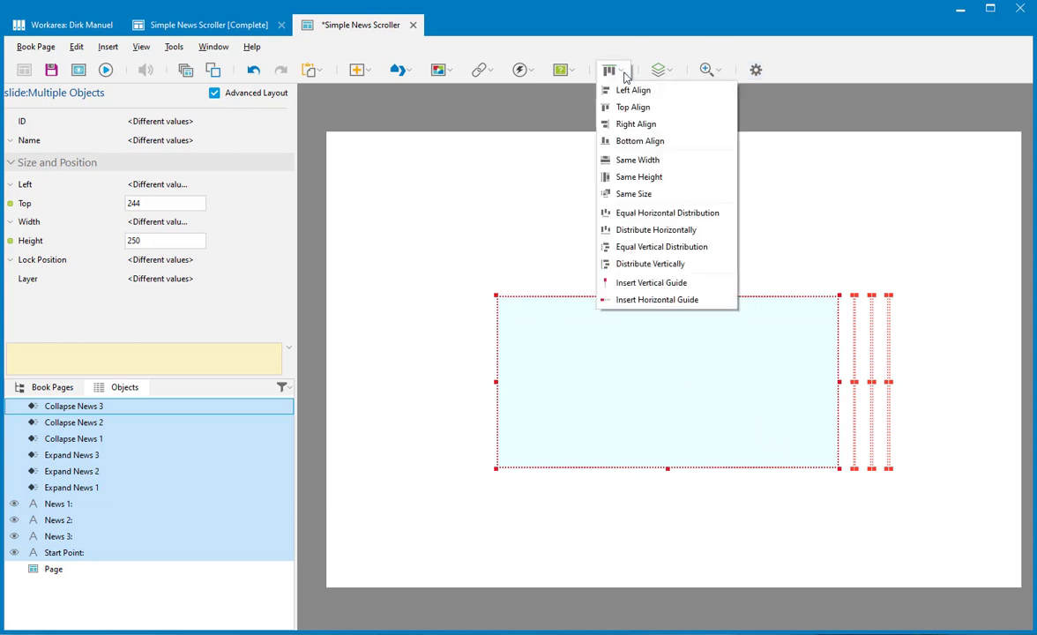
pyautogui.click(662, 128)
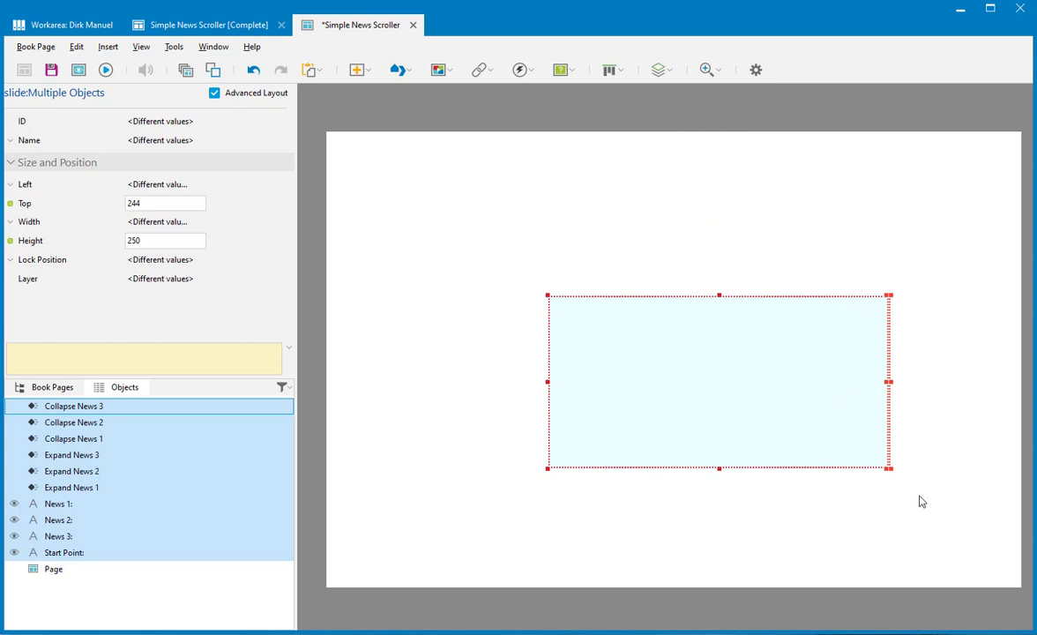
pyautogui.moveTo(792, 433); pyautogui.dragTo(761, 385)
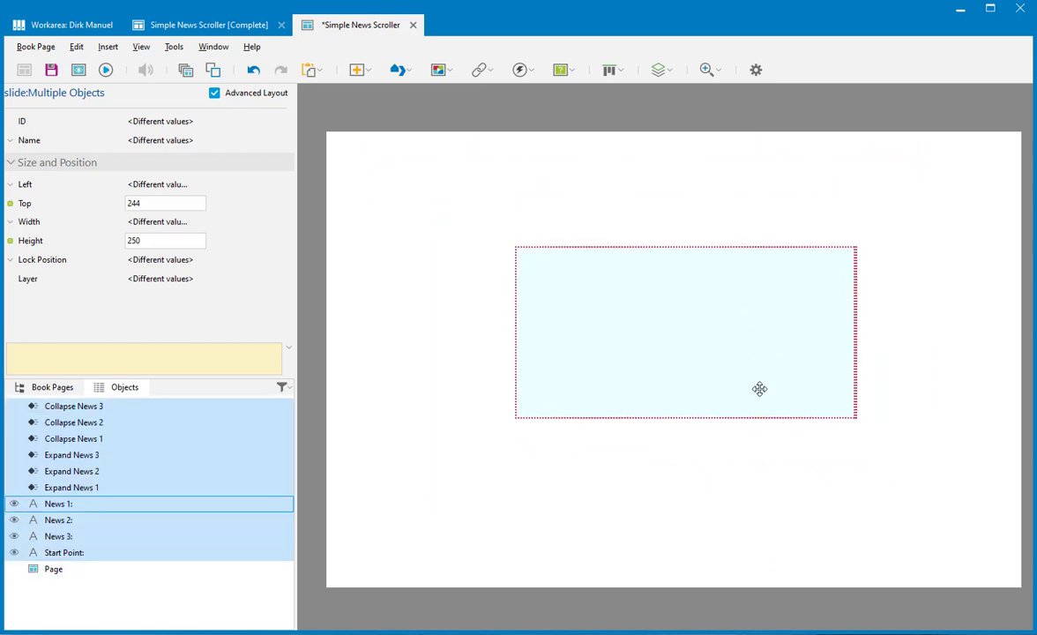
pyautogui.click(832, 550)
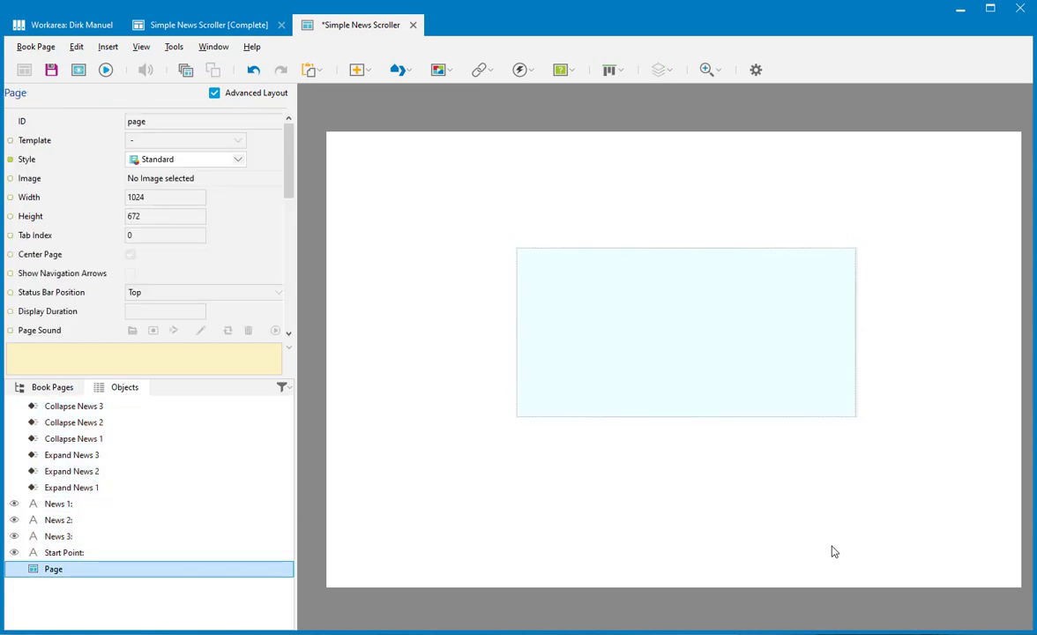
# Insert a time control and name it Slideshow
pyautogui.click(524, 71)
pyautogui.click(581, 109)
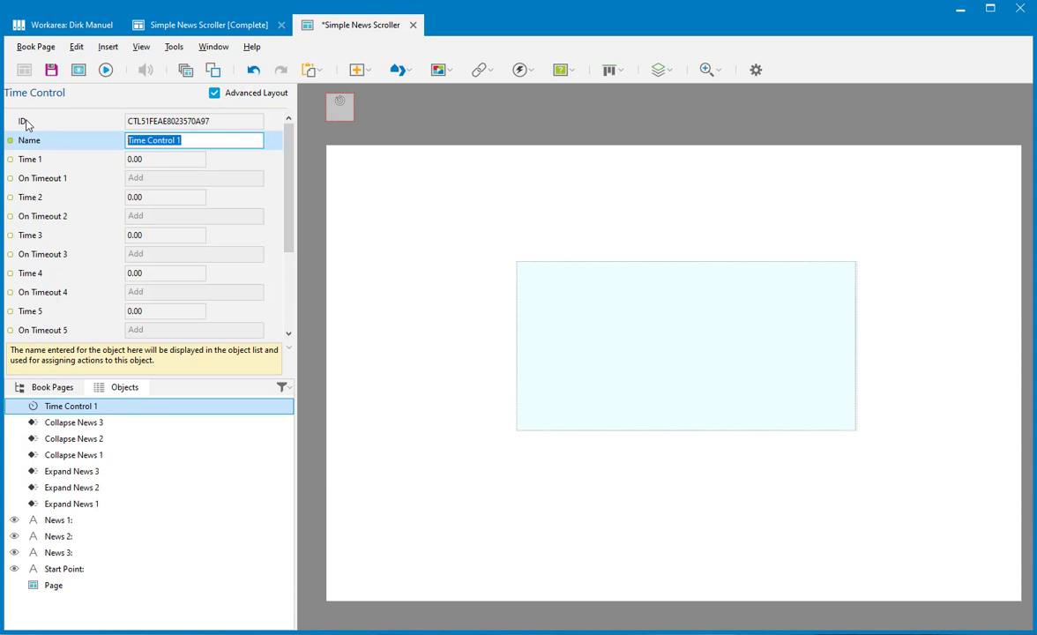
pyautogui.press('BackSpace')
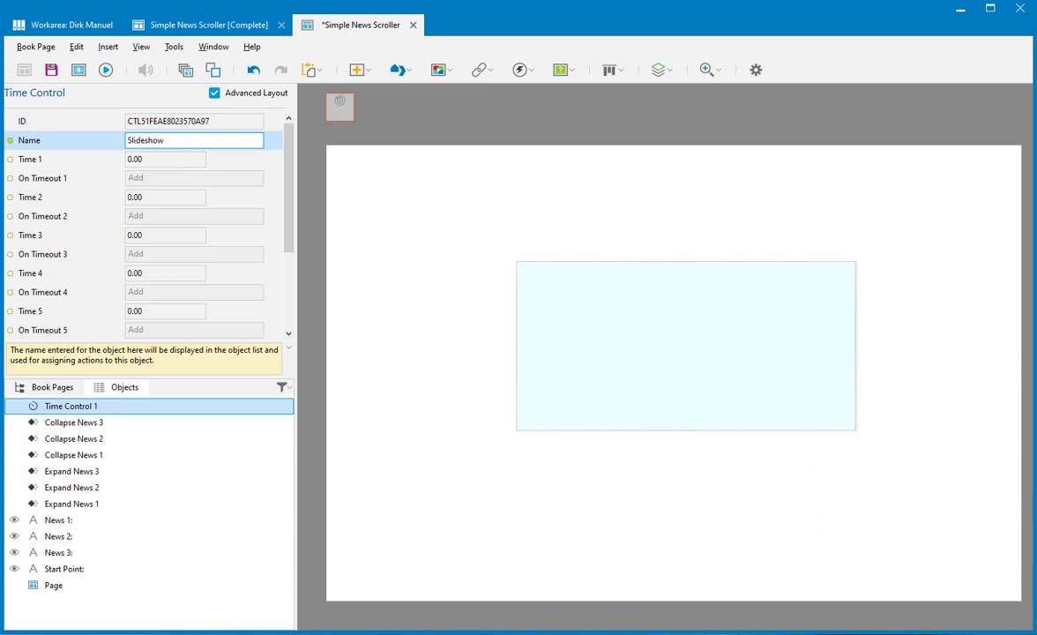
pyautogui.write('Slideshow')
# Enable the first timeout settings of Slideshow and have Collapse News 1 start after 5 seconds
pyautogui.click(10, 159)
pyautogui.click(10, 178)
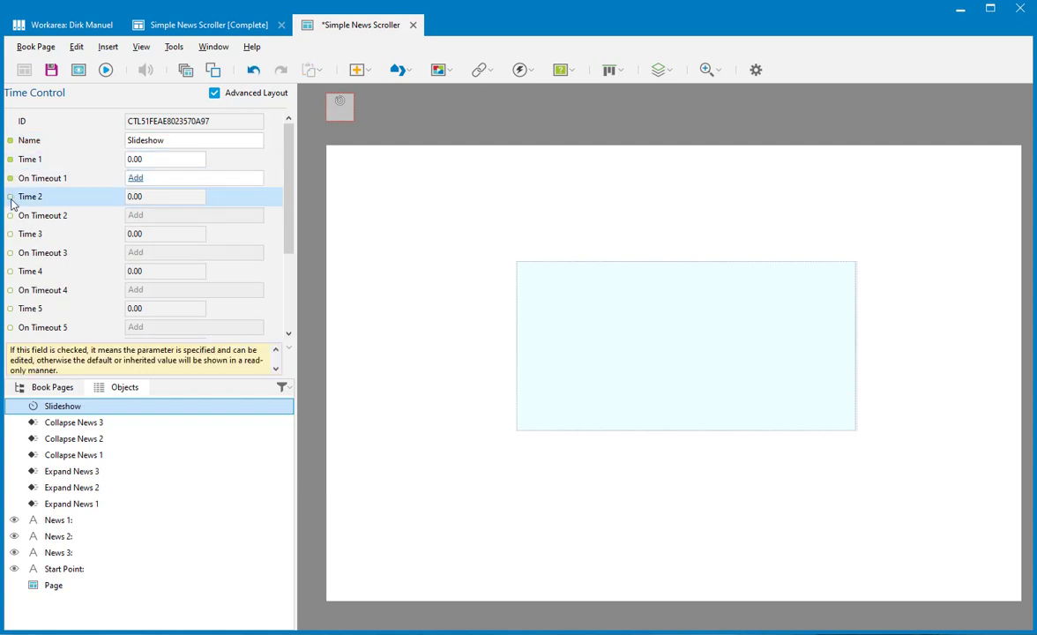
pyautogui.click(10, 197)
pyautogui.click(10, 215)
pyautogui.click(10, 234)
pyautogui.click(144, 159)
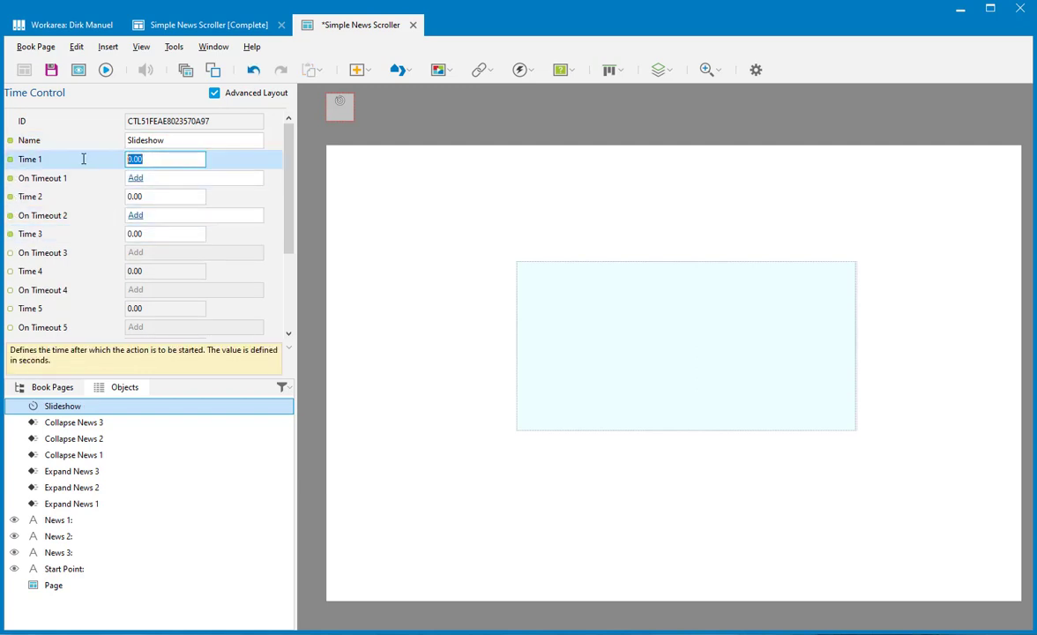
pyautogui.write('5')
pyautogui.click(135, 178)
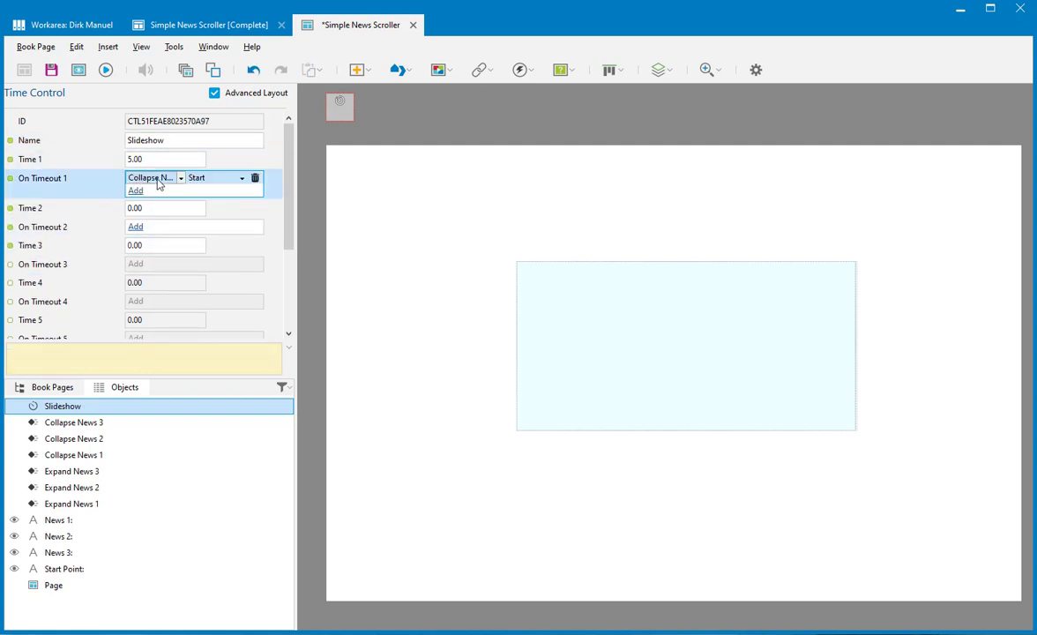
pyautogui.click(182, 178)
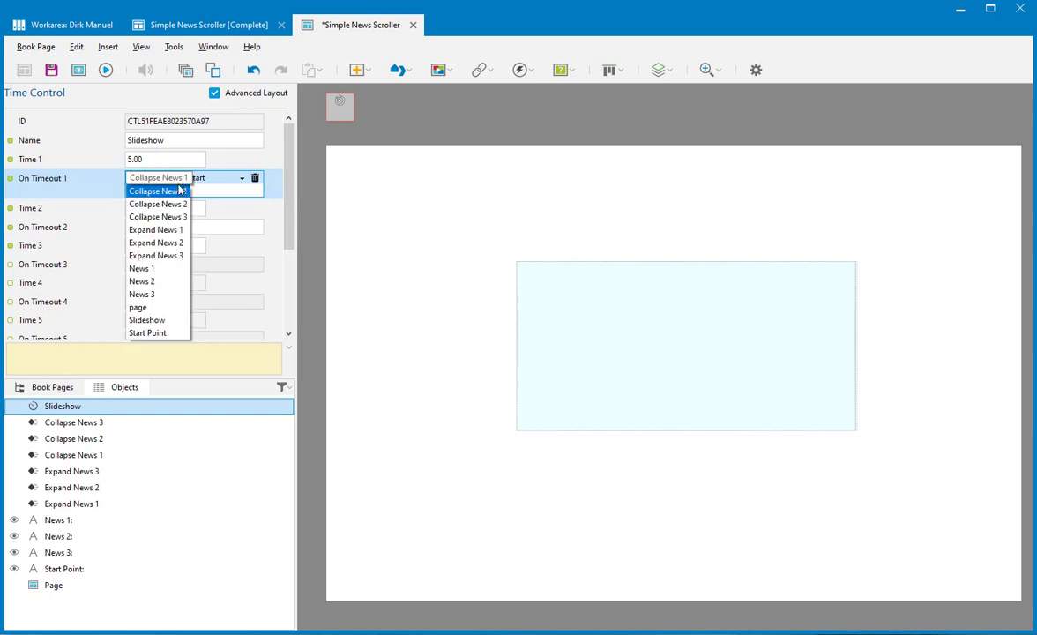
pyautogui.click(178, 191)
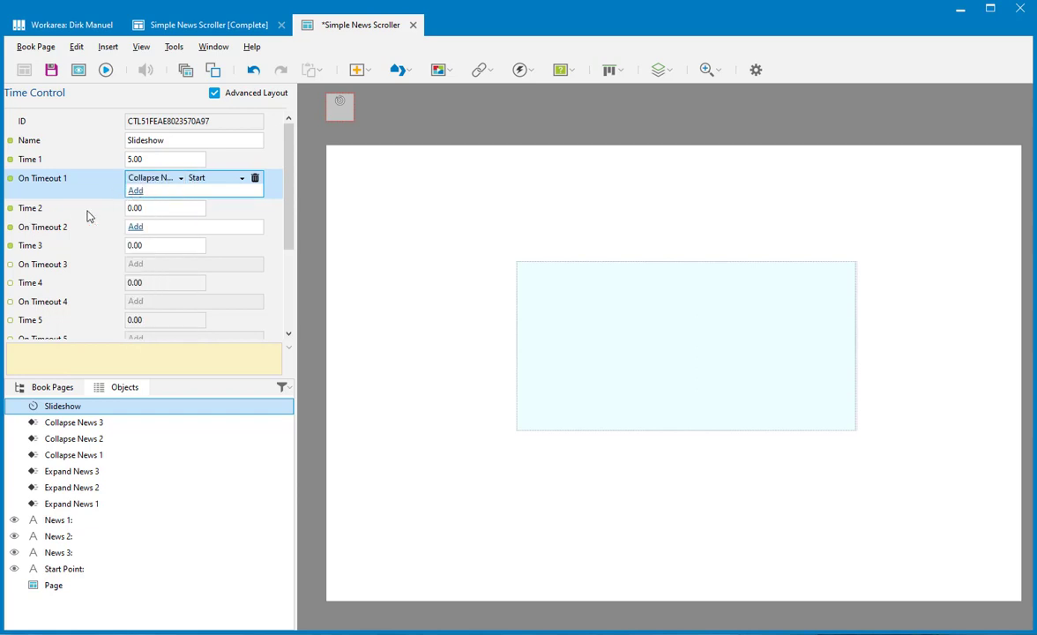
# Set Time 2 of Slideshow to 10 seconds and have its timeout start Collapse News 2
pyautogui.click(158, 208)
pyautogui.write('10')
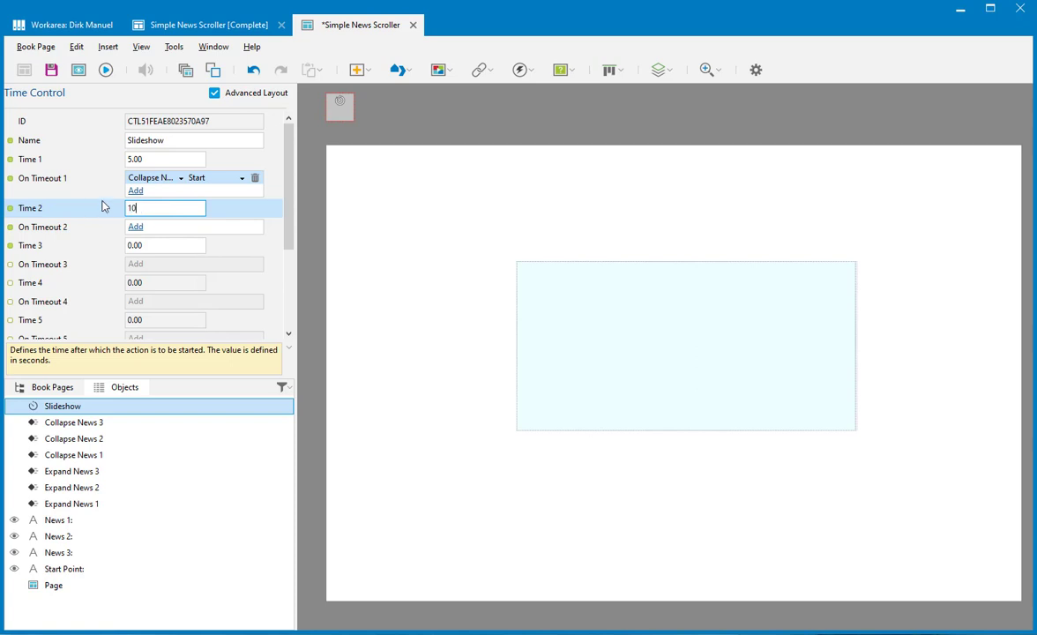
pyautogui.click(135, 227)
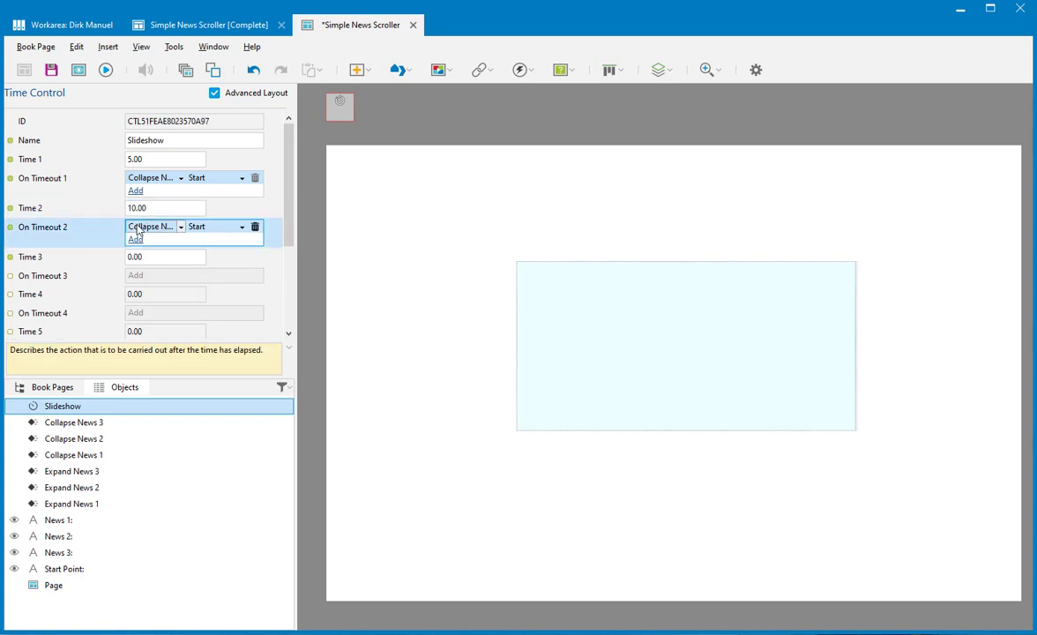
pyautogui.click(163, 232)
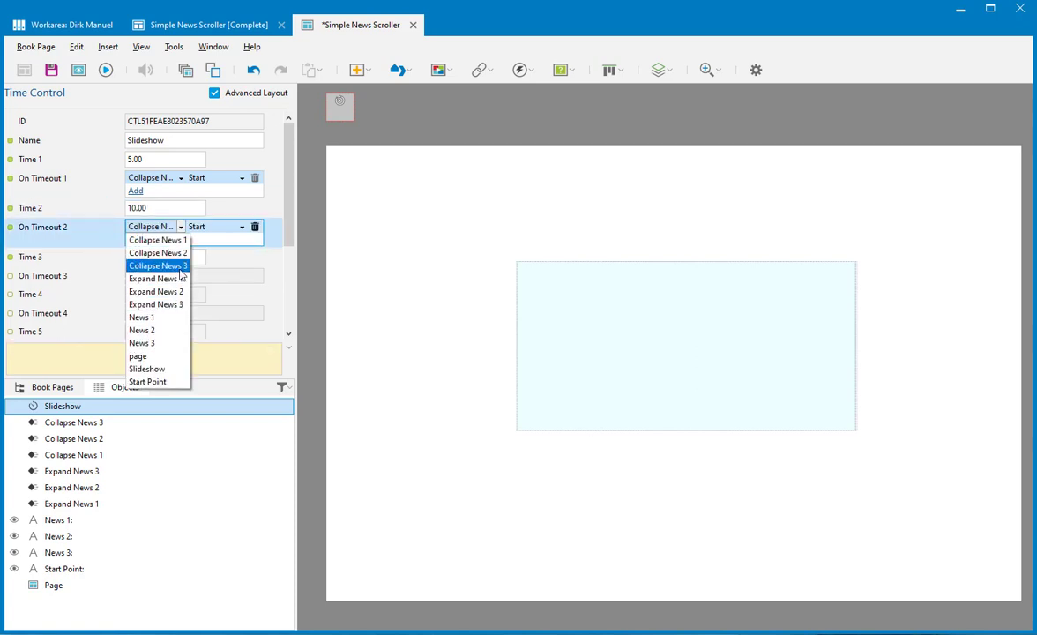
pyautogui.click(168, 247)
# Set Time 3 of Slideshow to 15 seconds and have its timeout start Collapse News 3
pyautogui.click(158, 257)
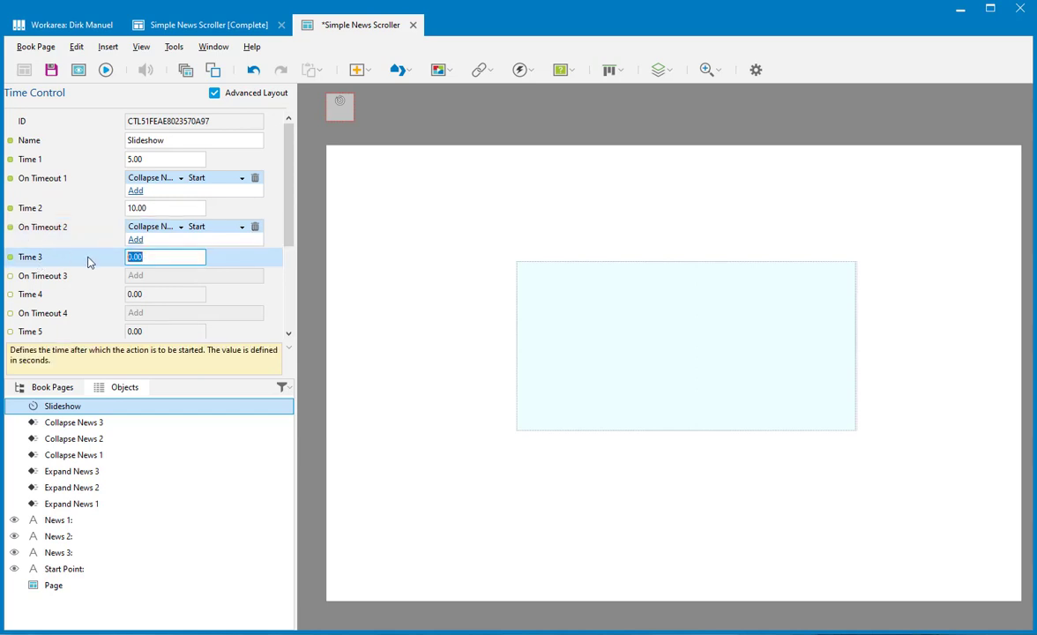
pyautogui.write('15')
pyautogui.click(11, 277)
pyautogui.click(136, 277)
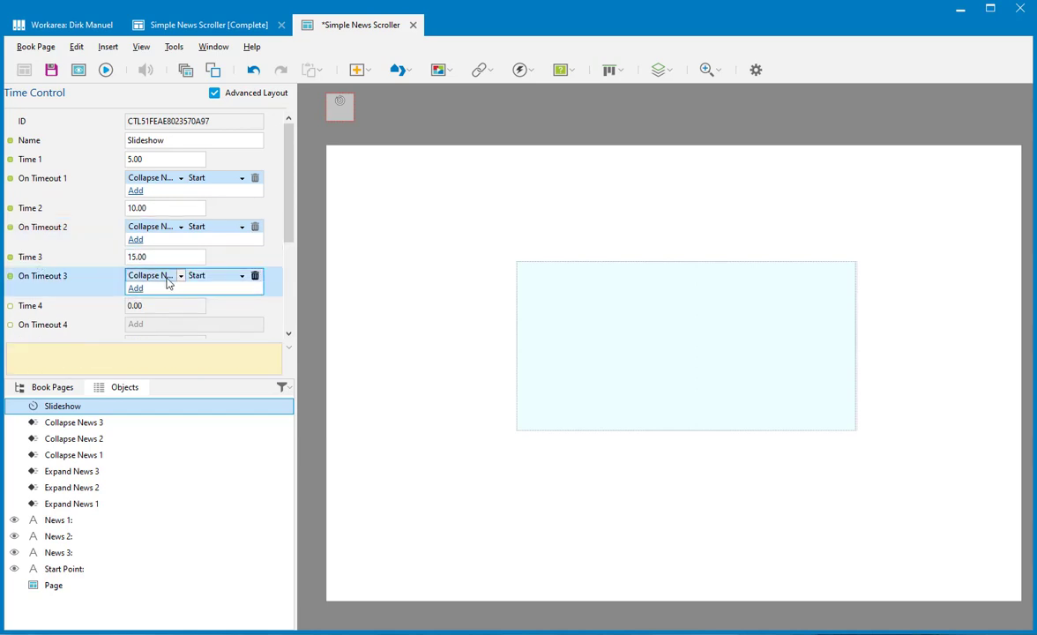
pyautogui.click(181, 276)
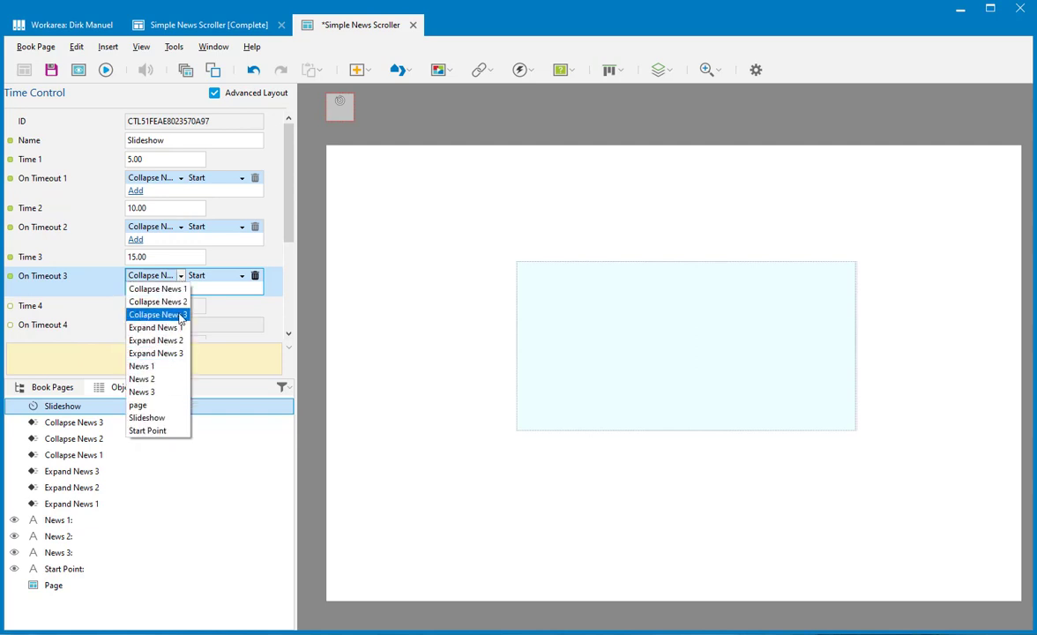
pyautogui.click(157, 315)
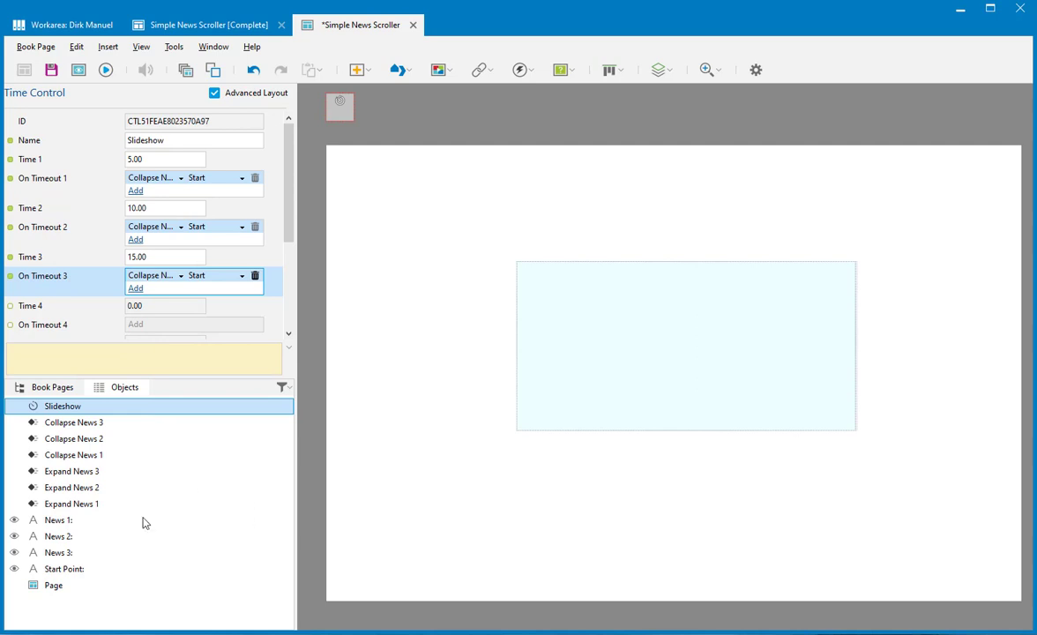
# Add an On Page Loaded action to the page that starts Slideshow
pyautogui.click(319, 132)
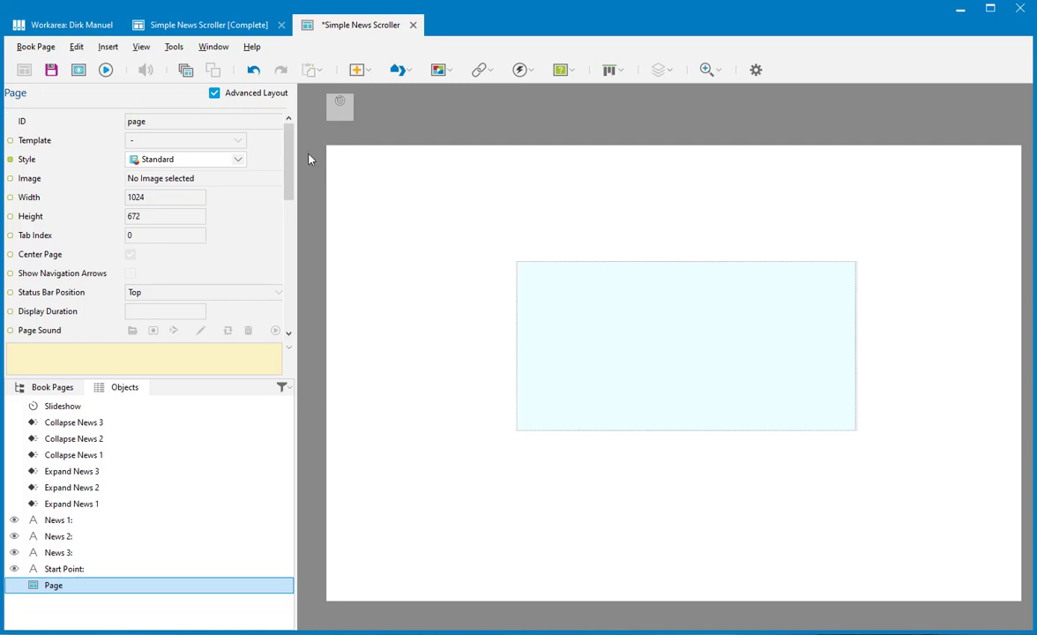
pyautogui.moveTo(289, 156); pyautogui.dragTo(293, 291)
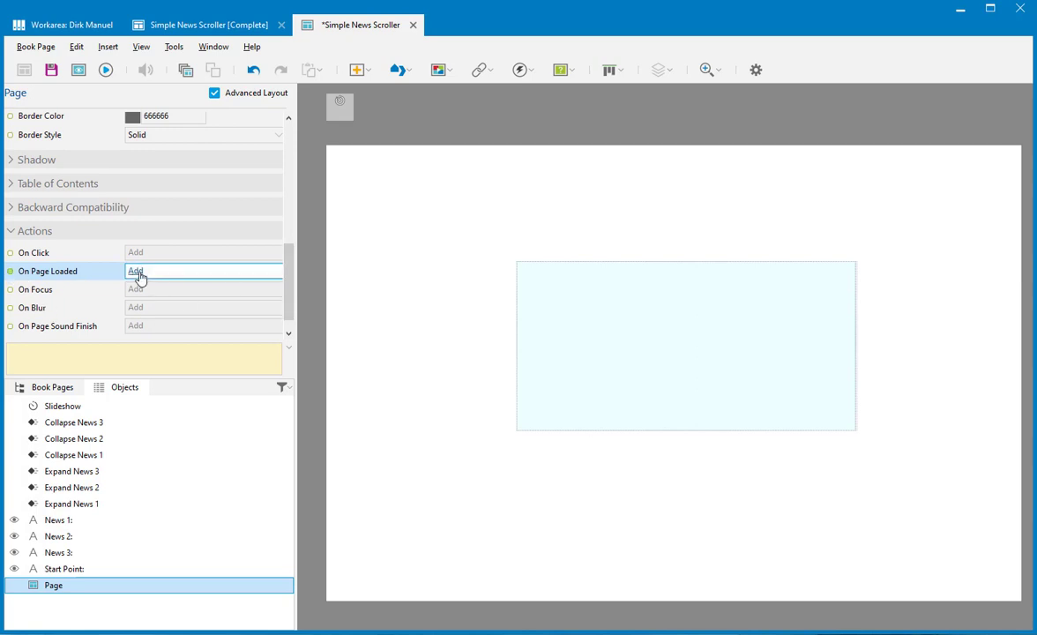
pyautogui.click(138, 274)
pyautogui.click(164, 271)
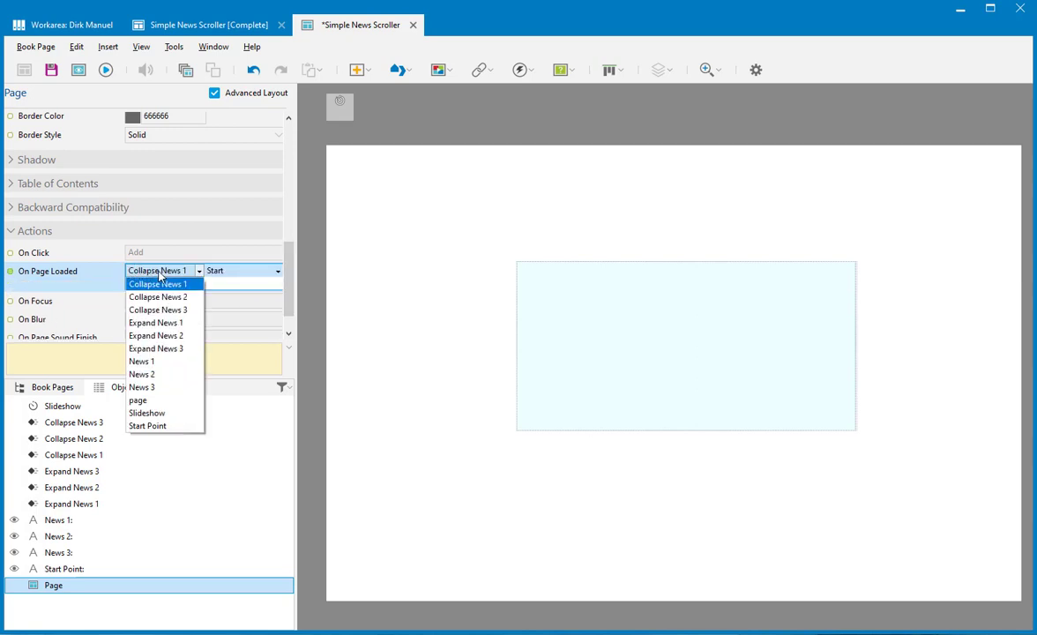
pyautogui.click(146, 413)
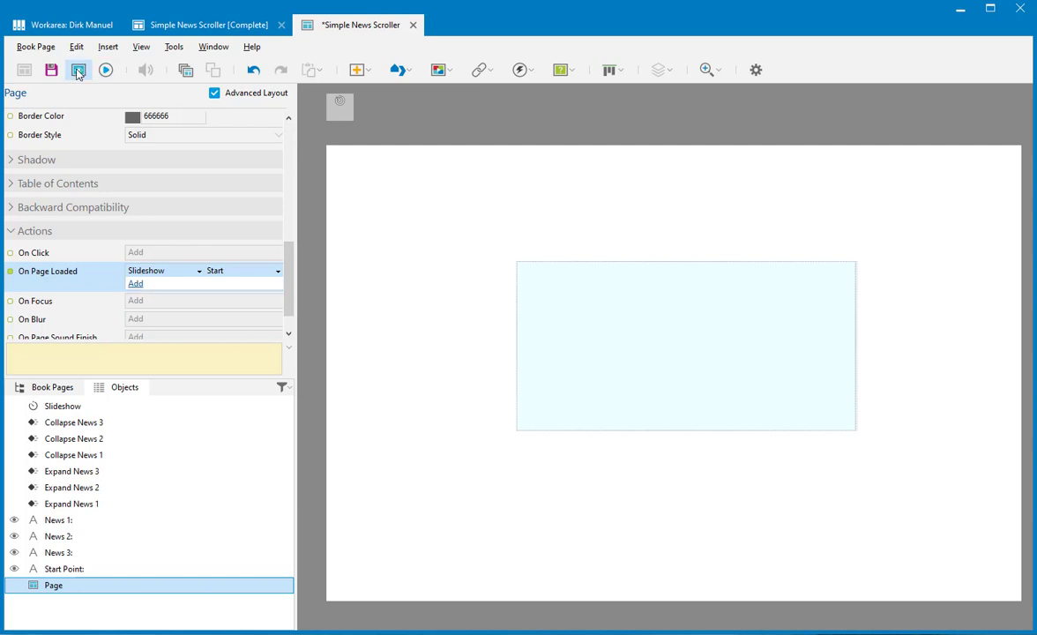
# Preview the page to check how the slideshow runs, and review the timeouts of the Slideshow time control
pyautogui.click(78, 71)
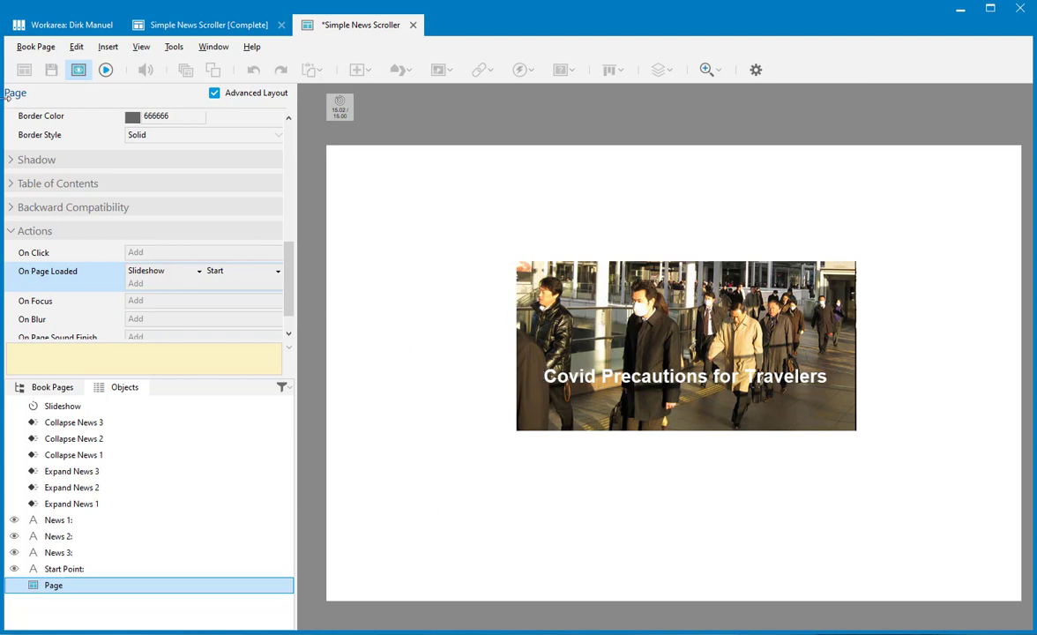
pyautogui.click(78, 70)
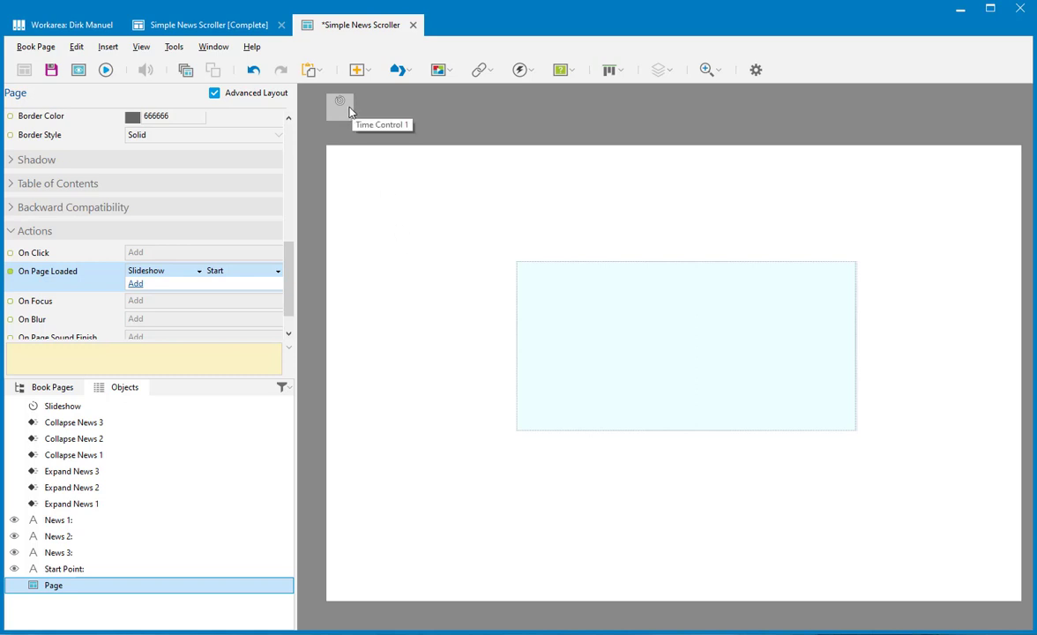
pyautogui.click(350, 111)
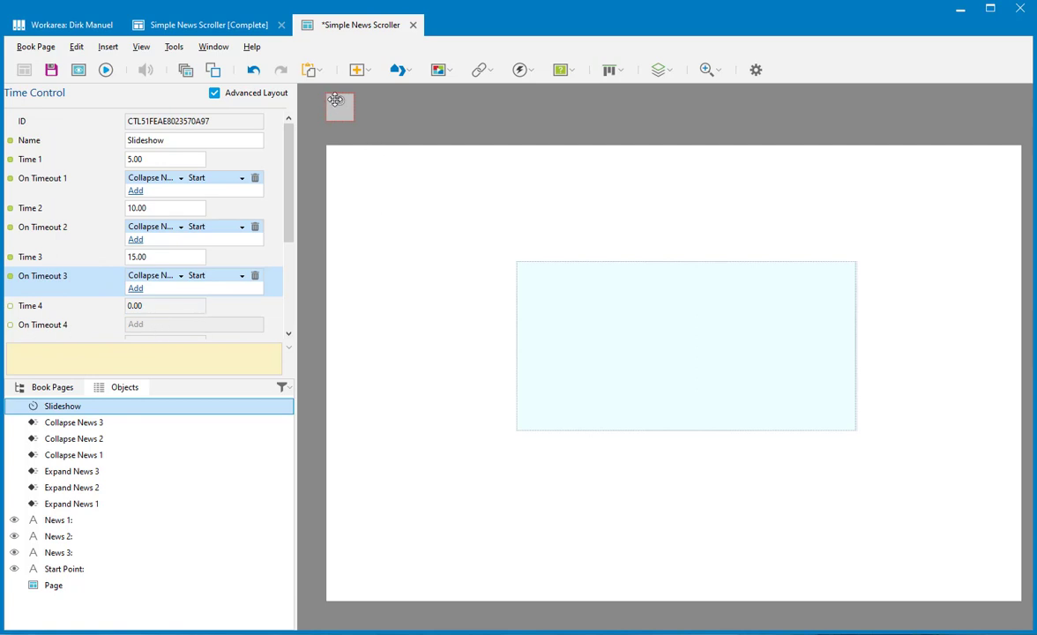
pyautogui.click(427, 117)
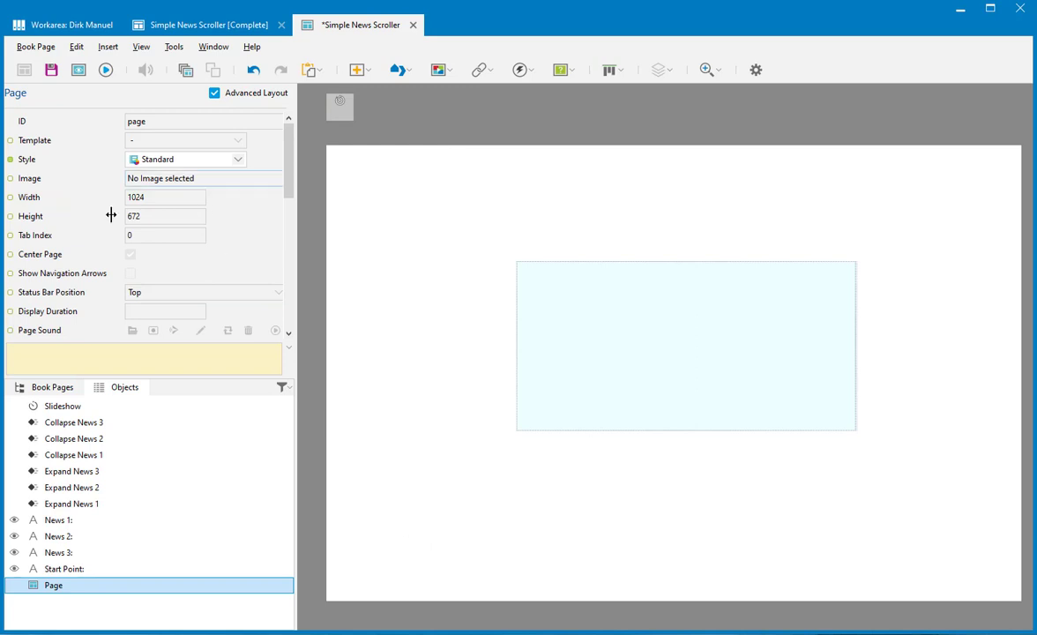
# Add an On Finish action to the Collapse News 3 animation that starts Slideshow
pyautogui.click(86, 424)
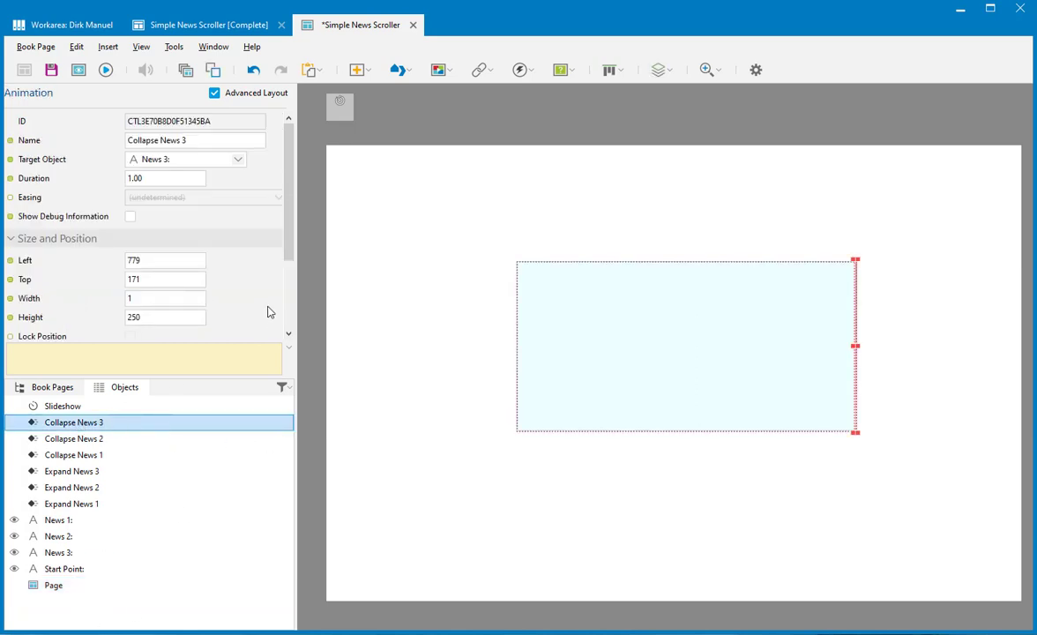
pyautogui.moveTo(287, 238); pyautogui.dragTo(297, 366)
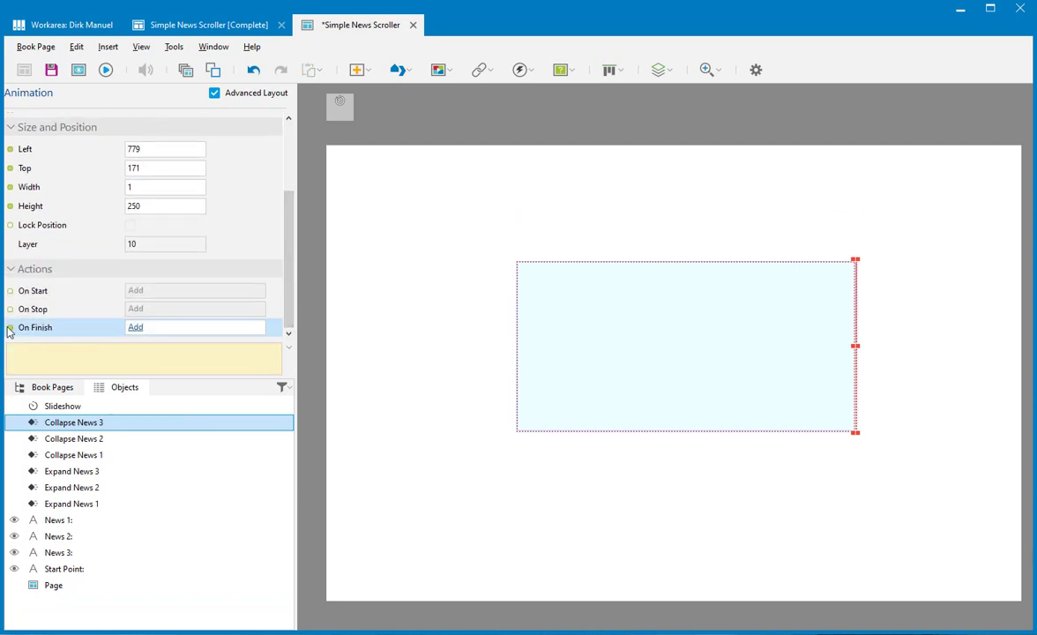
pyautogui.click(135, 328)
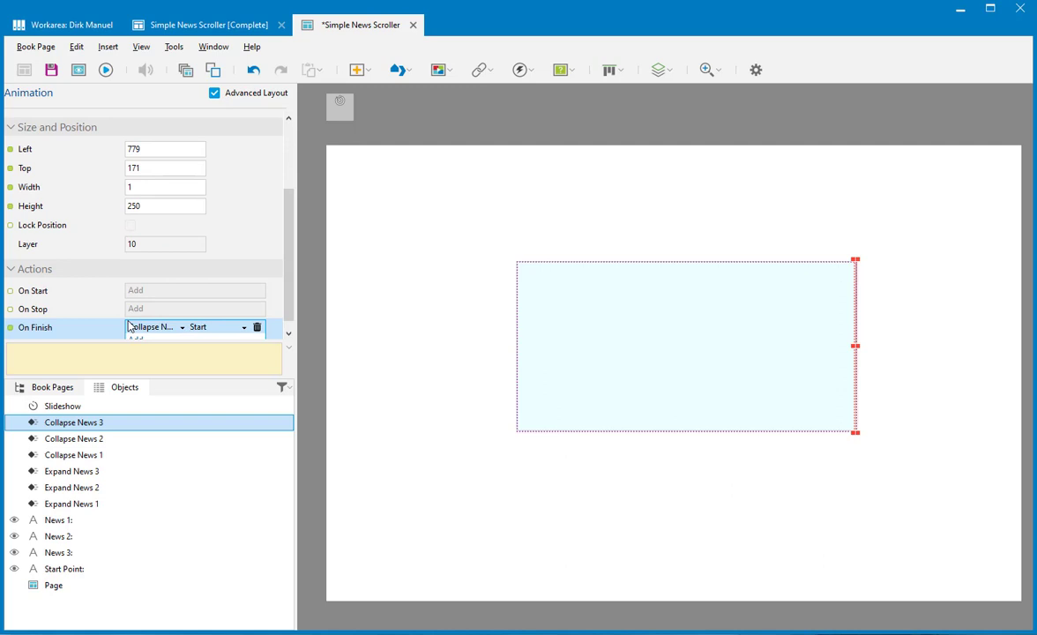
pyautogui.click(181, 327)
pyautogui.click(167, 473)
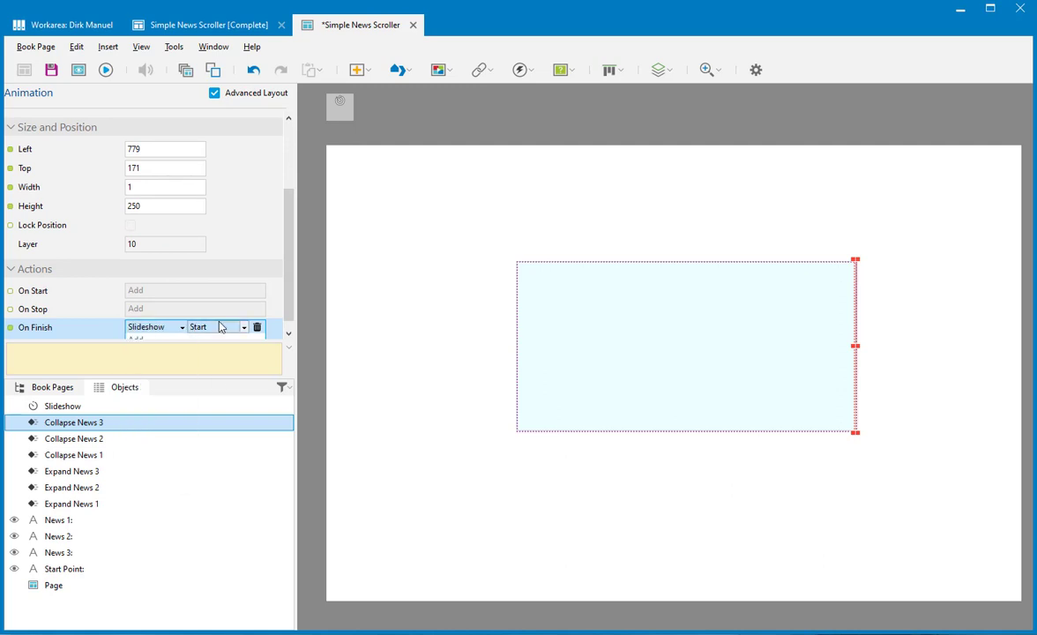
pyautogui.moveTo(291, 304); pyautogui.dragTo(295, 315)
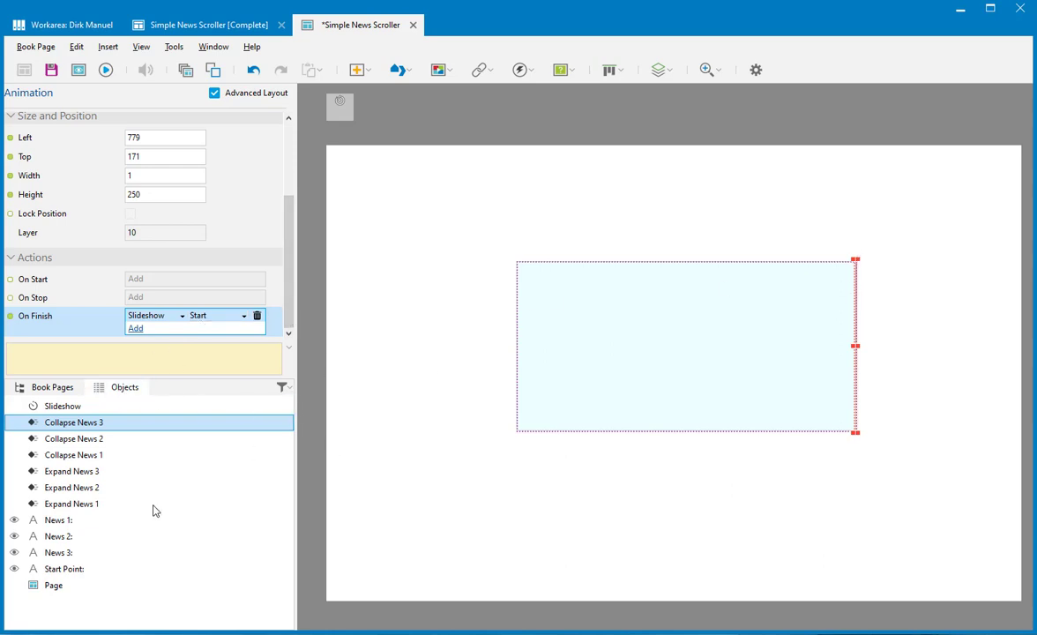
# Add an On Finish action to the Collapse News 1 animation that hides News 1
pyautogui.click(74, 456)
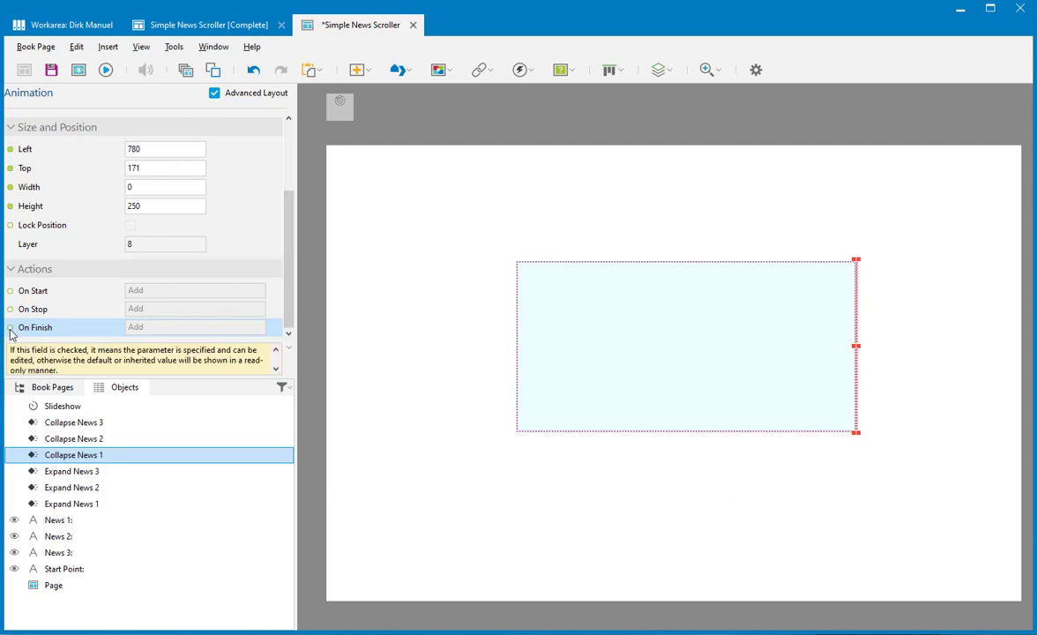
pyautogui.click(135, 328)
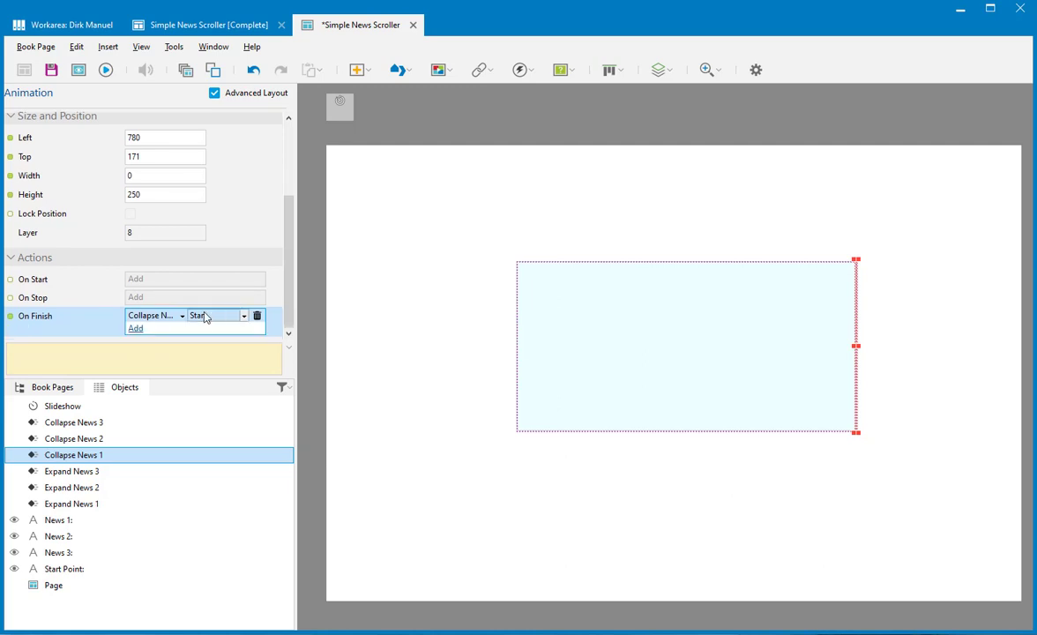
pyautogui.click(183, 317)
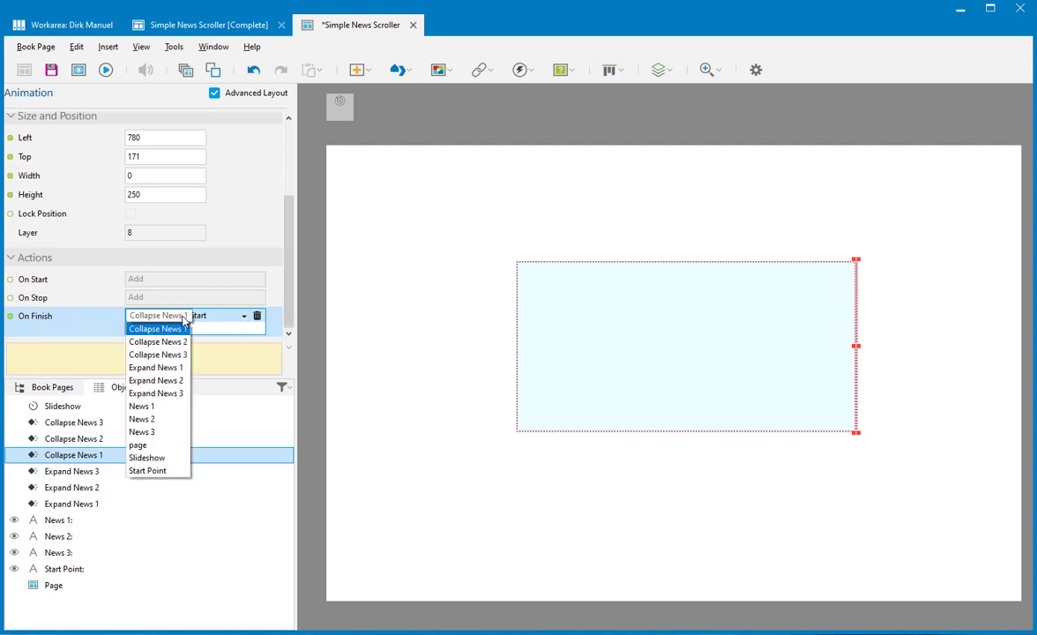
pyautogui.click(155, 406)
pyautogui.click(220, 323)
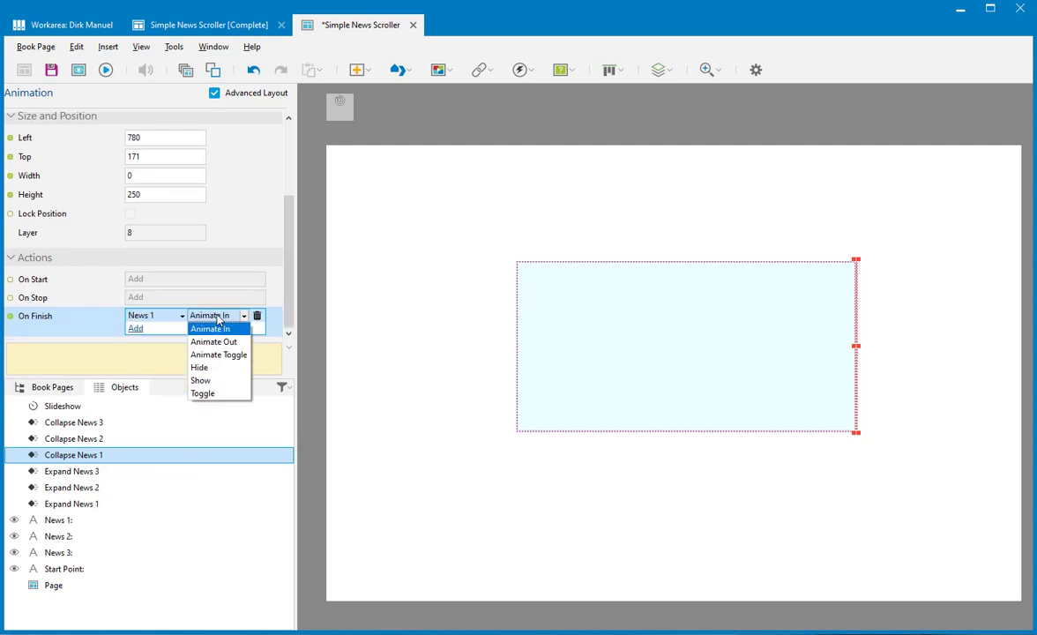
pyautogui.click(207, 365)
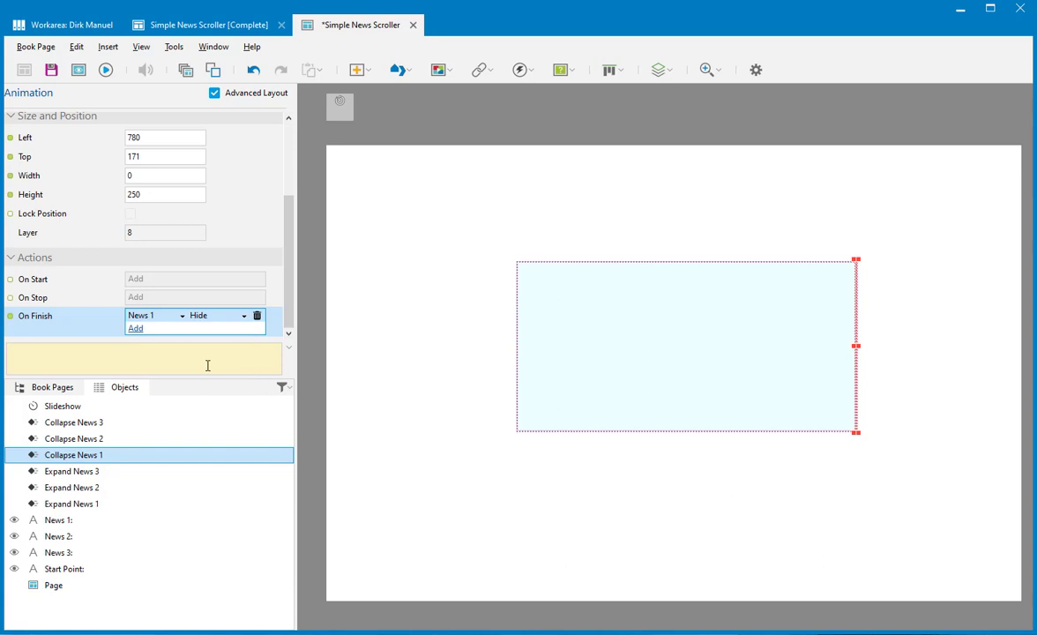
# Add a second On Finish action to Collapse News 1 that starts Expand News 1, and enlarge the properties area
pyautogui.click(137, 329)
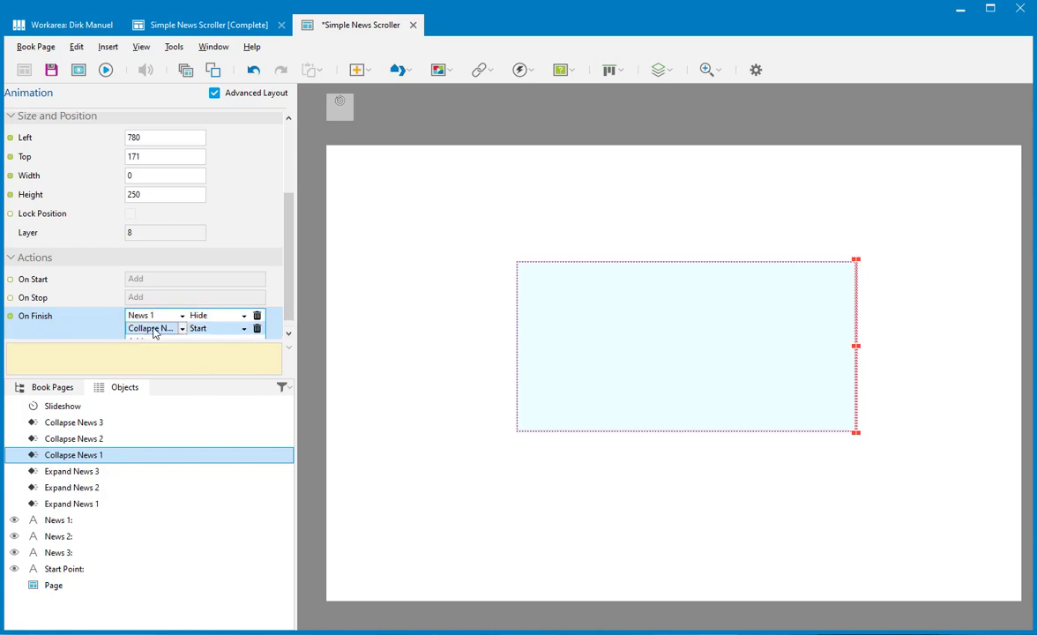
pyautogui.click(148, 329)
pyautogui.click(163, 381)
pyautogui.moveTo(175, 343); pyautogui.dragTo(173, 403)
pyautogui.moveTo(221, 376); pyautogui.dragTo(221, 454)
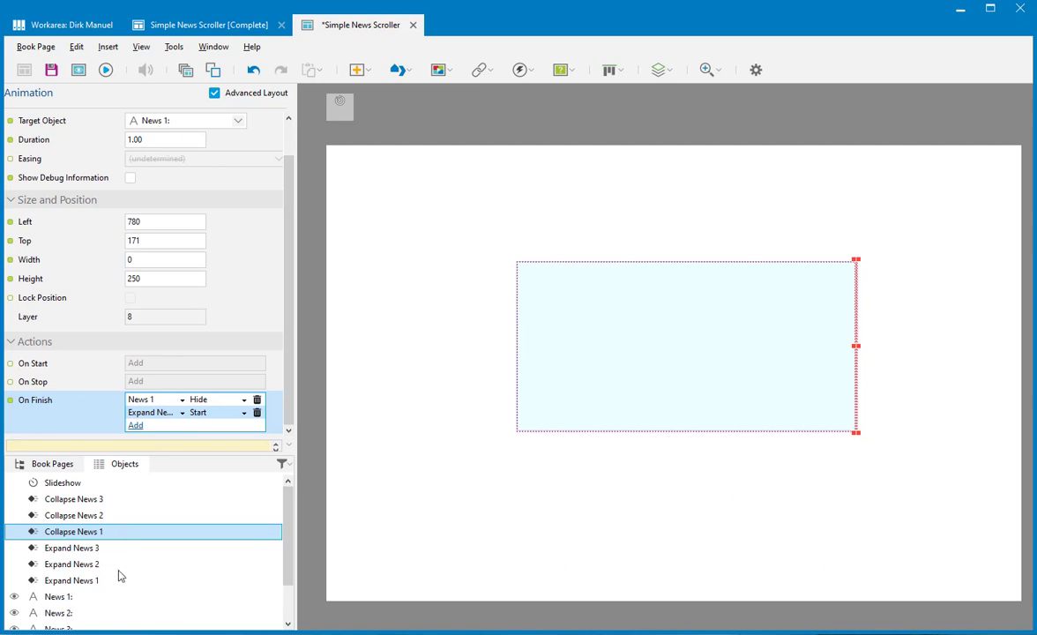
# Add an On Finish action to the Collapse News 2 animation that hides News 2
pyautogui.click(92, 516)
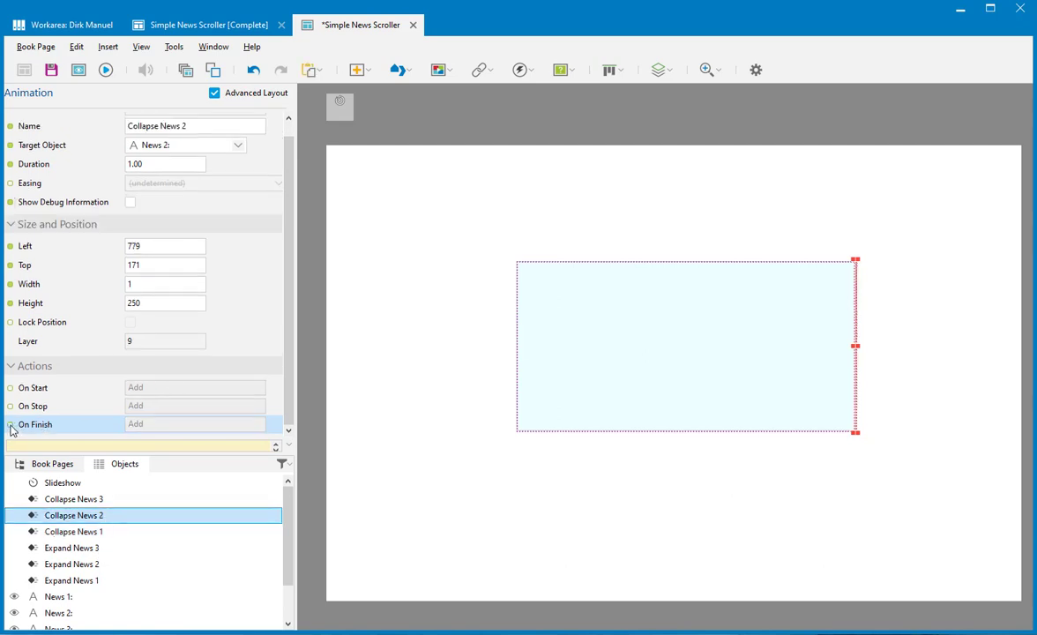
pyautogui.click(132, 424)
pyautogui.click(150, 425)
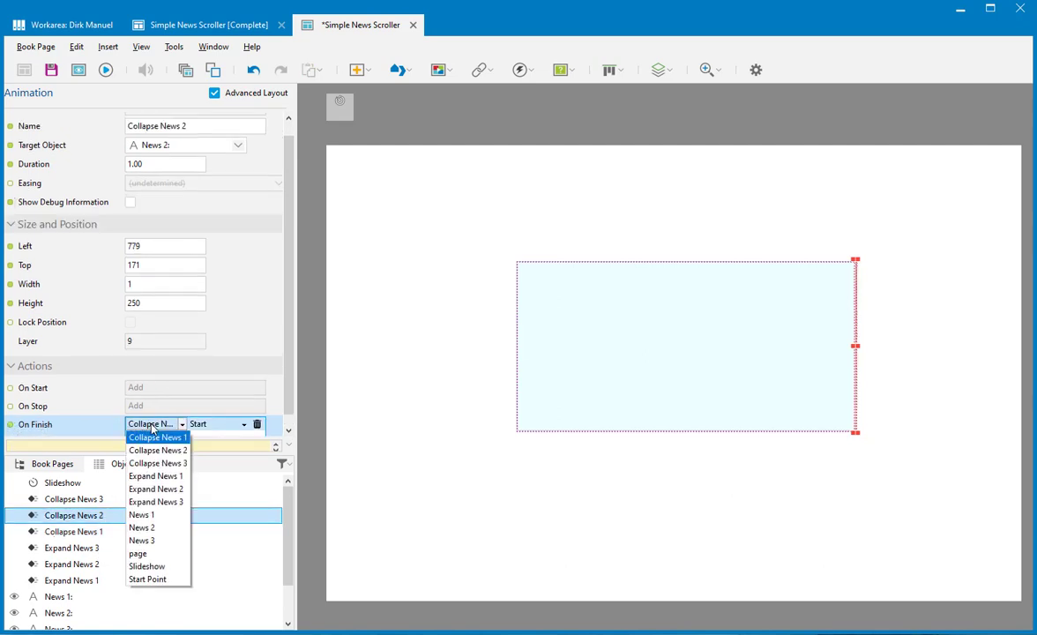
pyautogui.click(196, 528)
pyautogui.click(224, 431)
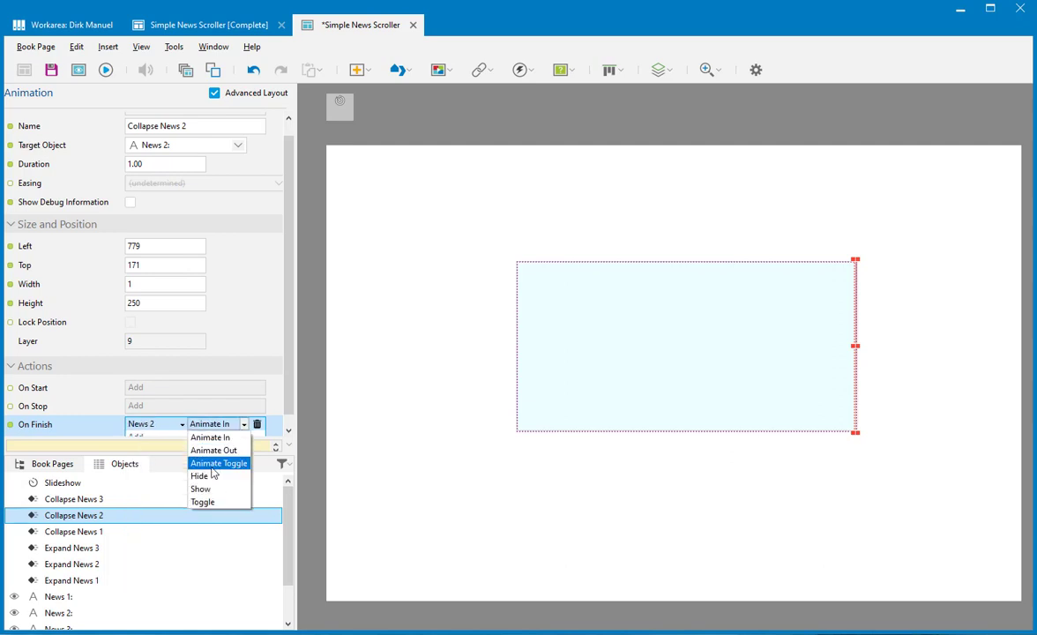
pyautogui.click(196, 474)
# Add a second On Finish action to Collapse News 2 that starts Expand News 2
pyautogui.click(136, 432)
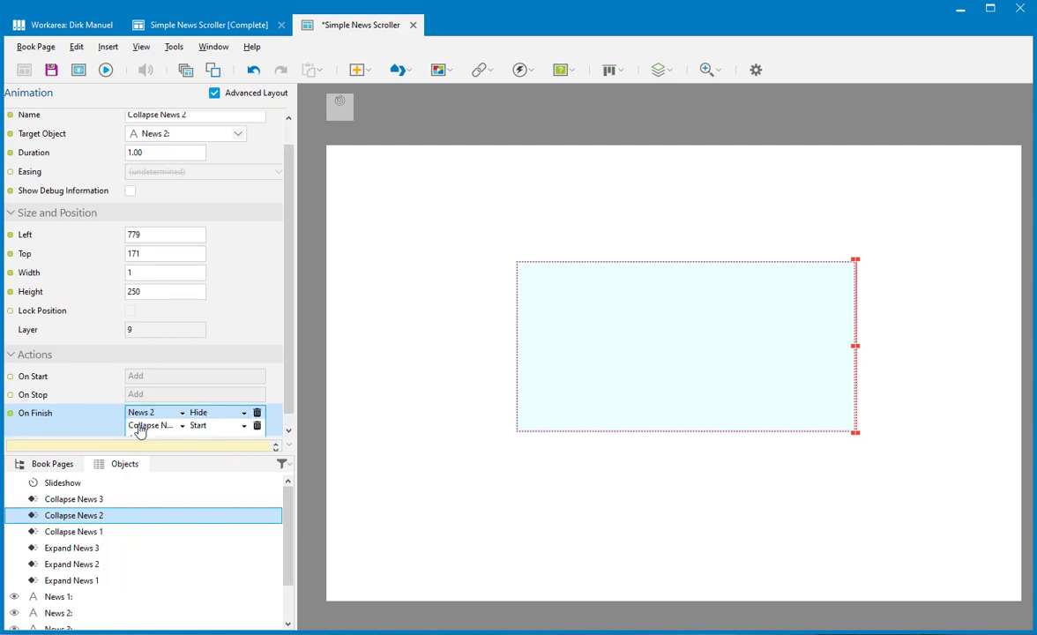
pyautogui.click(141, 426)
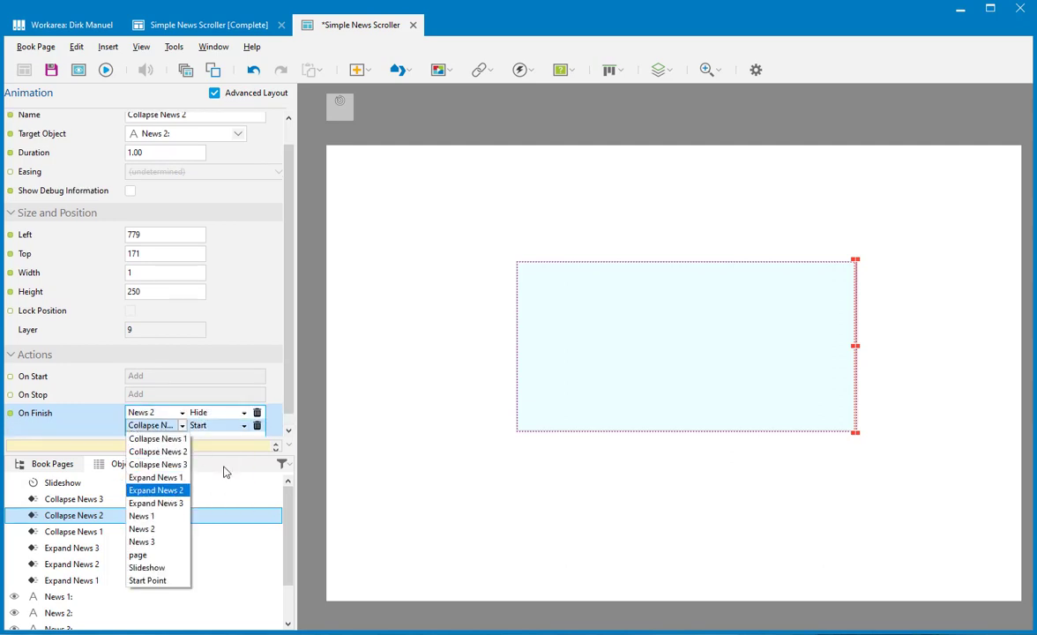
pyautogui.click(175, 492)
pyautogui.click(214, 430)
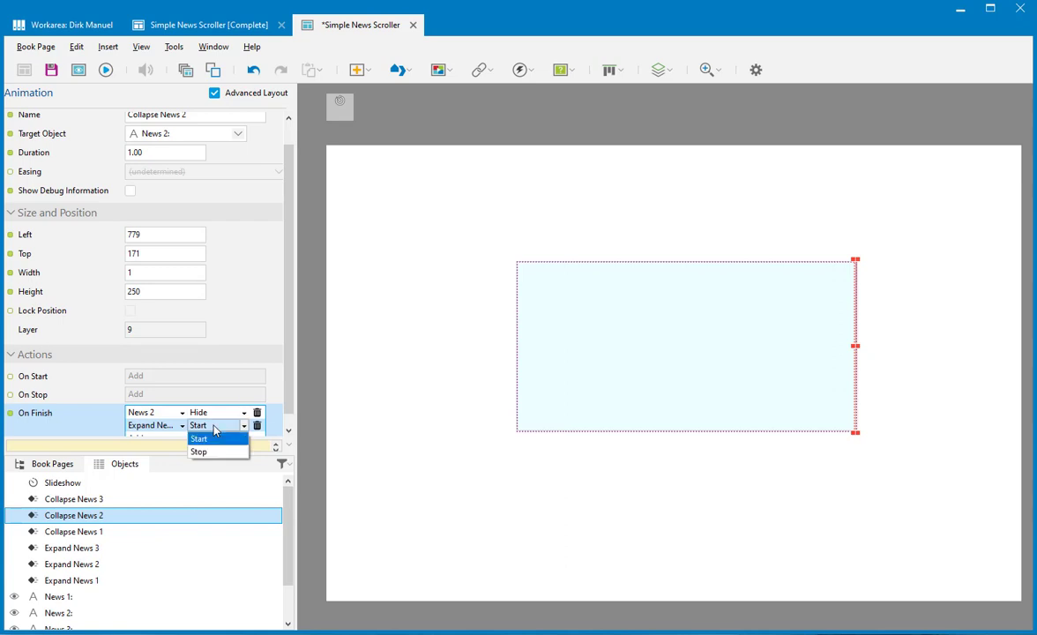
pyautogui.click(211, 438)
# Add an On Finish action to Collapse News 3 that starts Expand News 3, after the one starting Slideshow
pyautogui.click(90, 501)
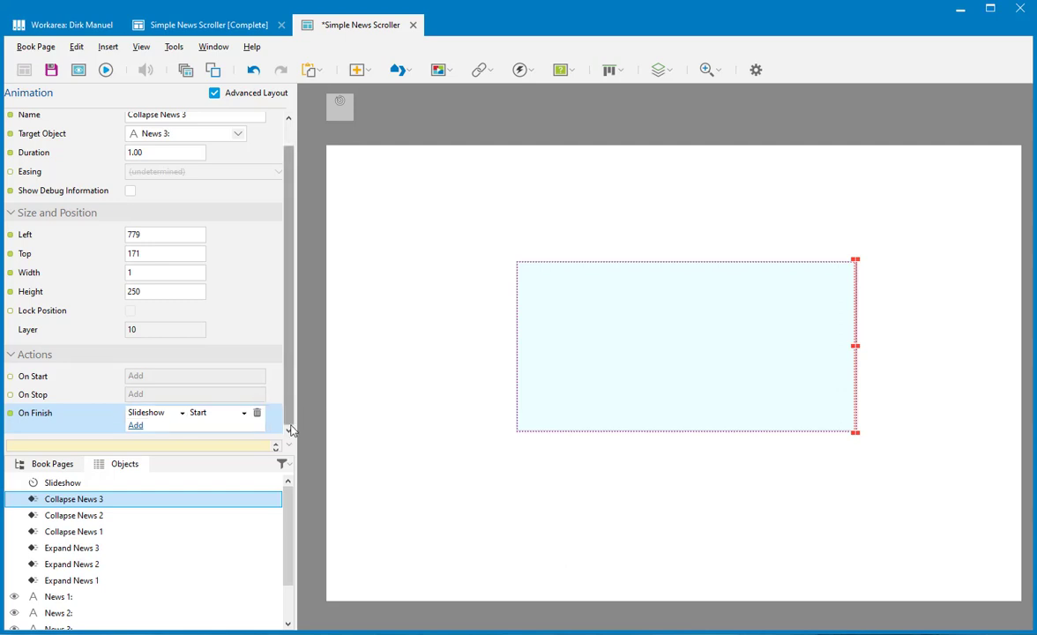
pyautogui.click(137, 427)
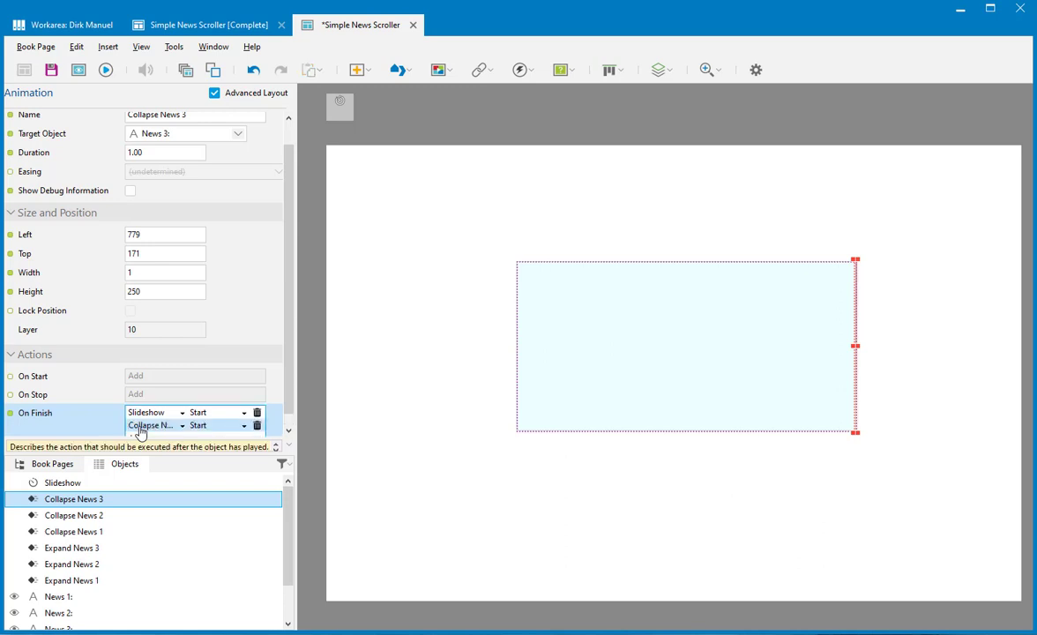
pyautogui.click(182, 426)
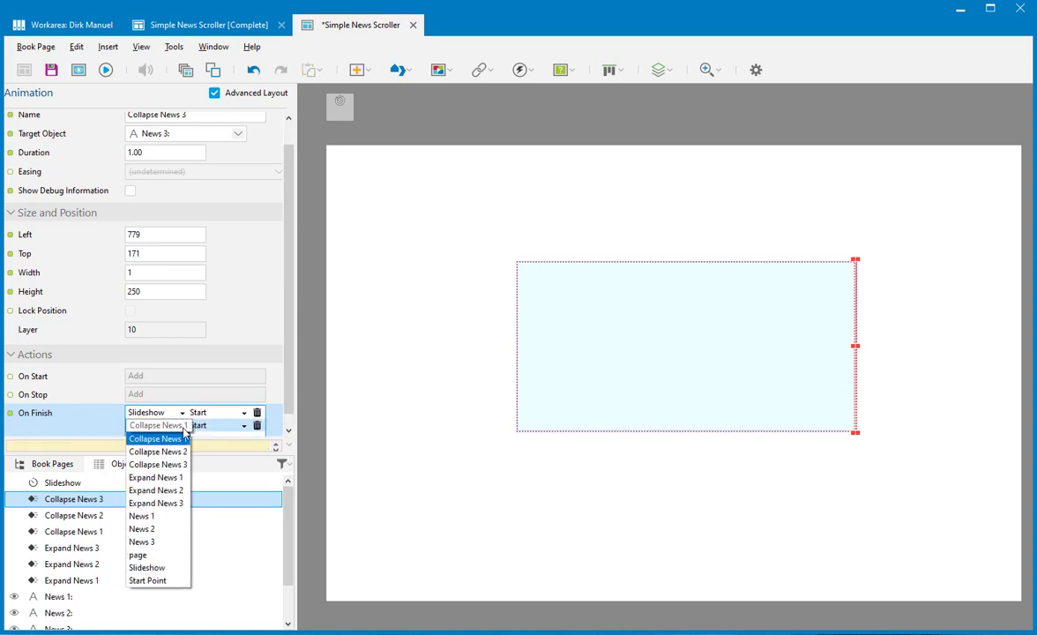
pyautogui.click(184, 504)
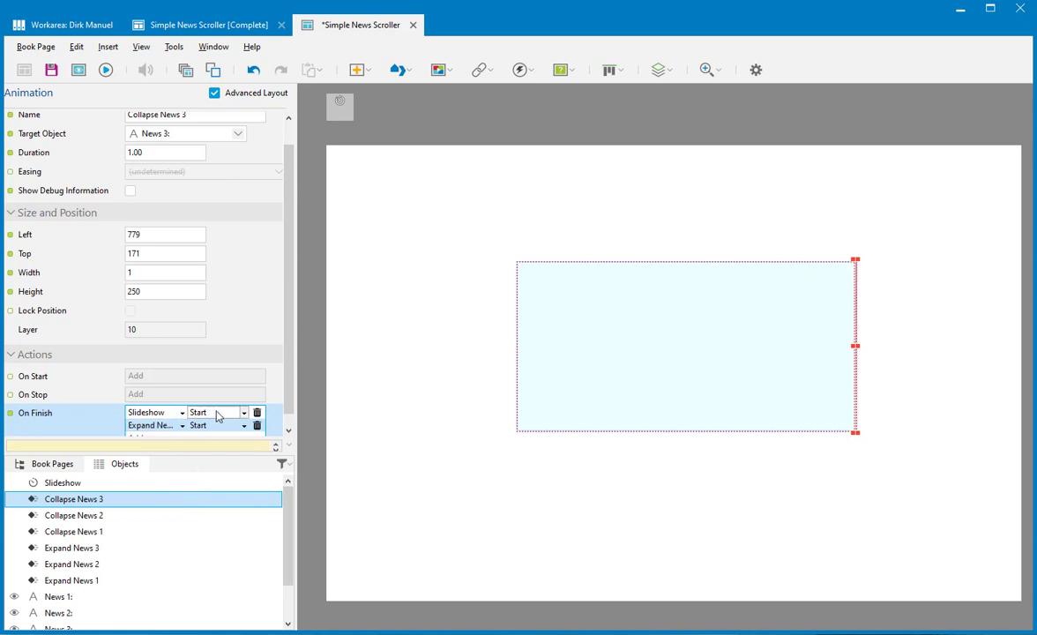
pyautogui.scroll(-1, 289, 403)
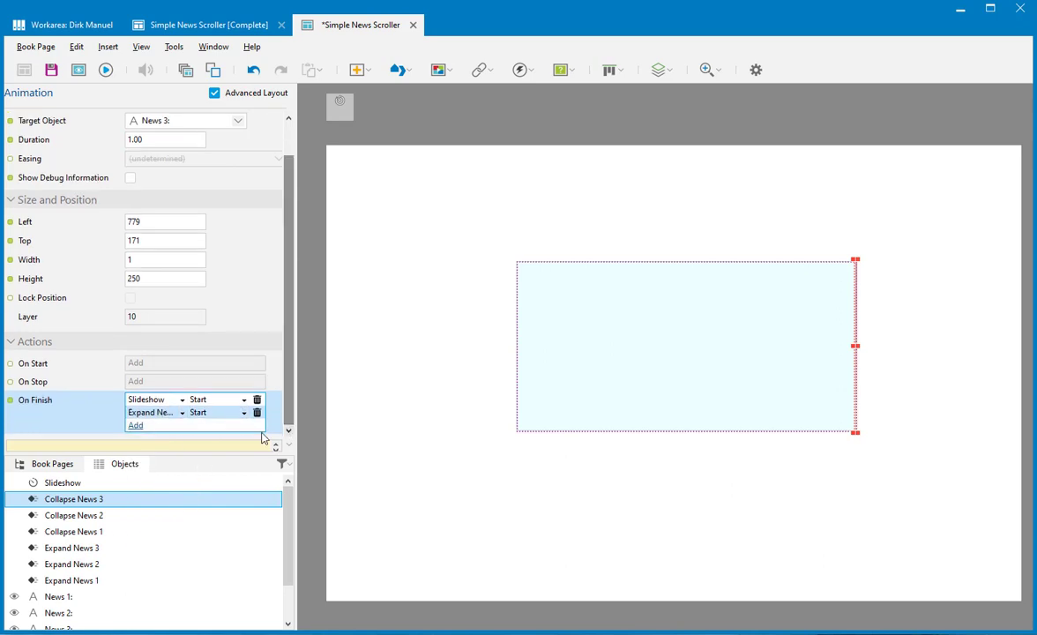
# Add a third On Finish action to Collapse News 3 that shows News 1
pyautogui.click(134, 427)
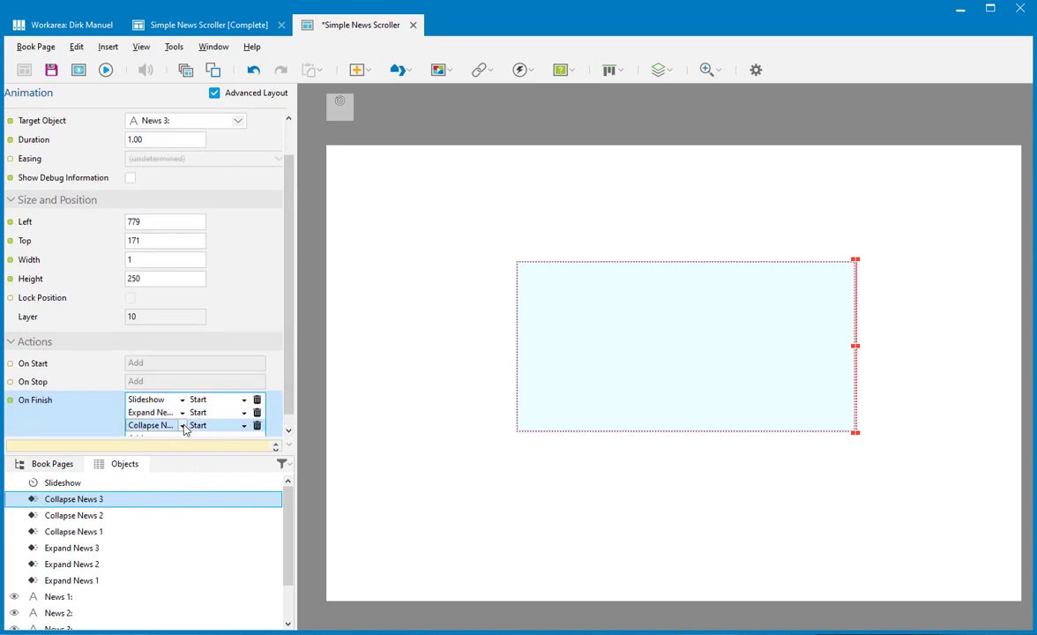
pyautogui.click(182, 426)
pyautogui.click(167, 516)
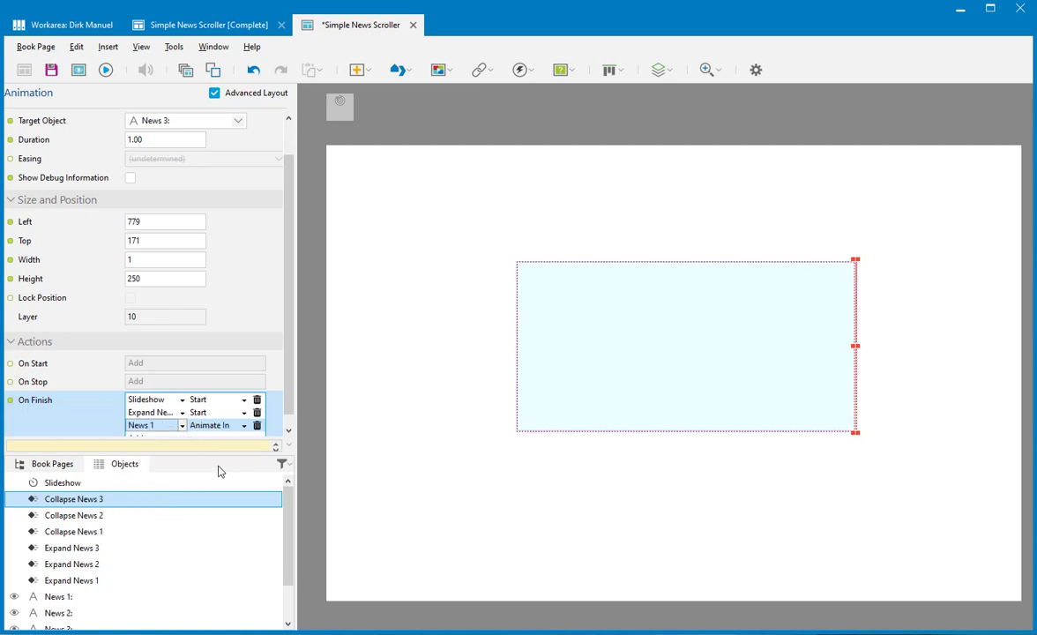
pyautogui.click(216, 425)
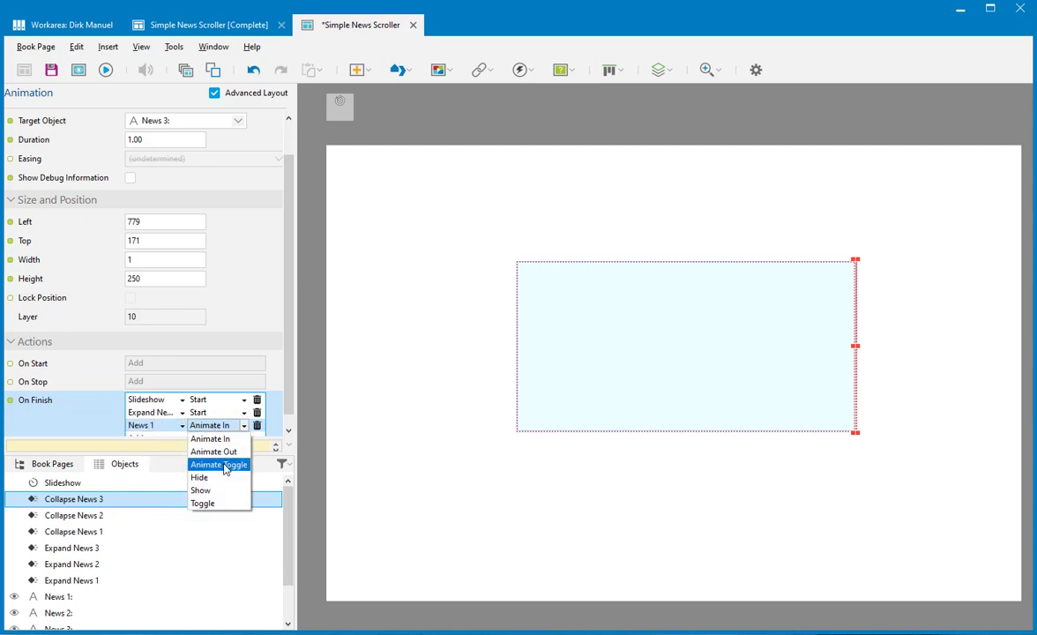
pyautogui.click(202, 490)
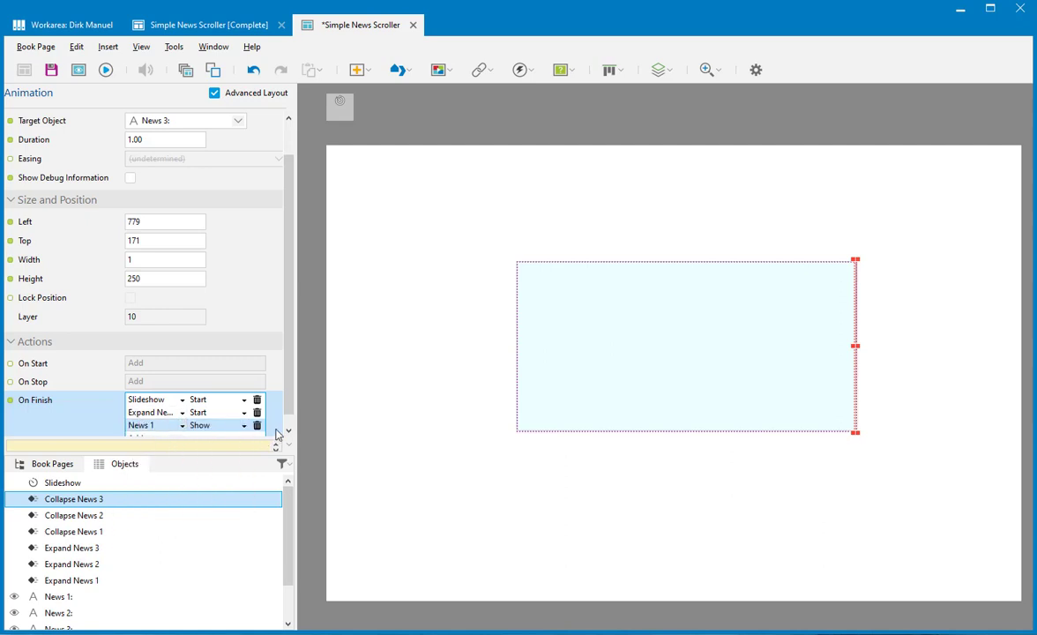
pyautogui.moveTo(289, 412); pyautogui.dragTo(289, 430)
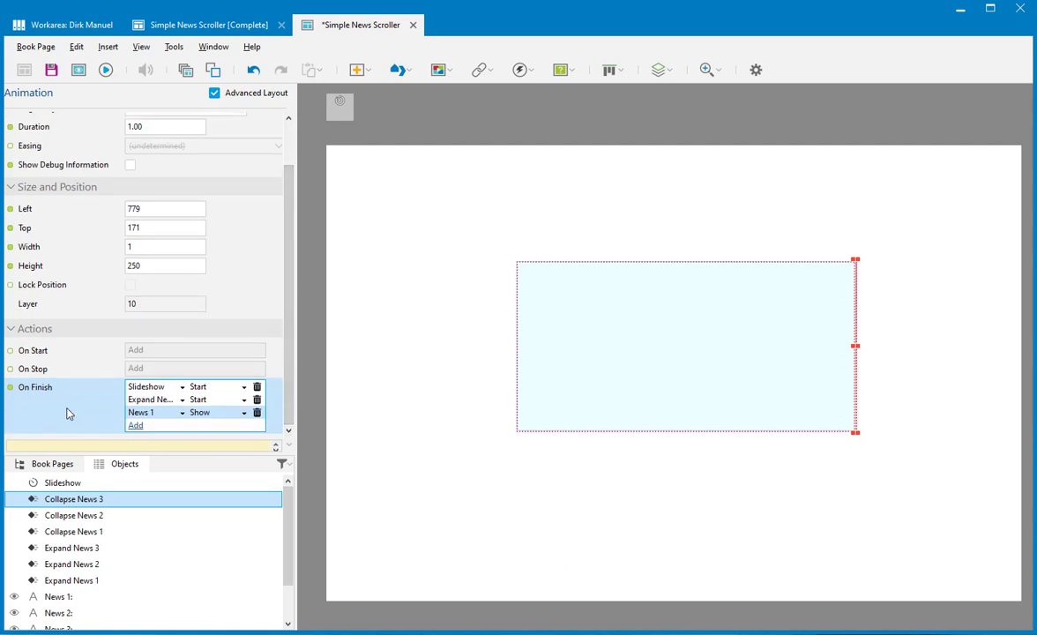
# Add a fourth On Finish action to Collapse News 3 that shows News 2
pyautogui.click(136, 426)
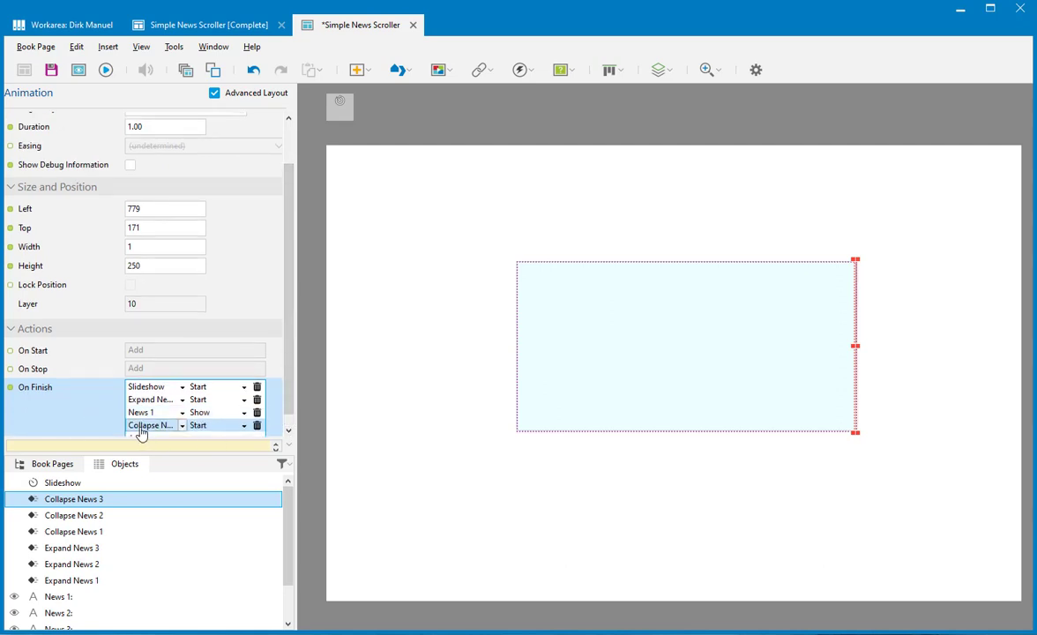
pyautogui.click(155, 428)
pyautogui.click(145, 519)
pyautogui.click(225, 427)
pyautogui.click(200, 488)
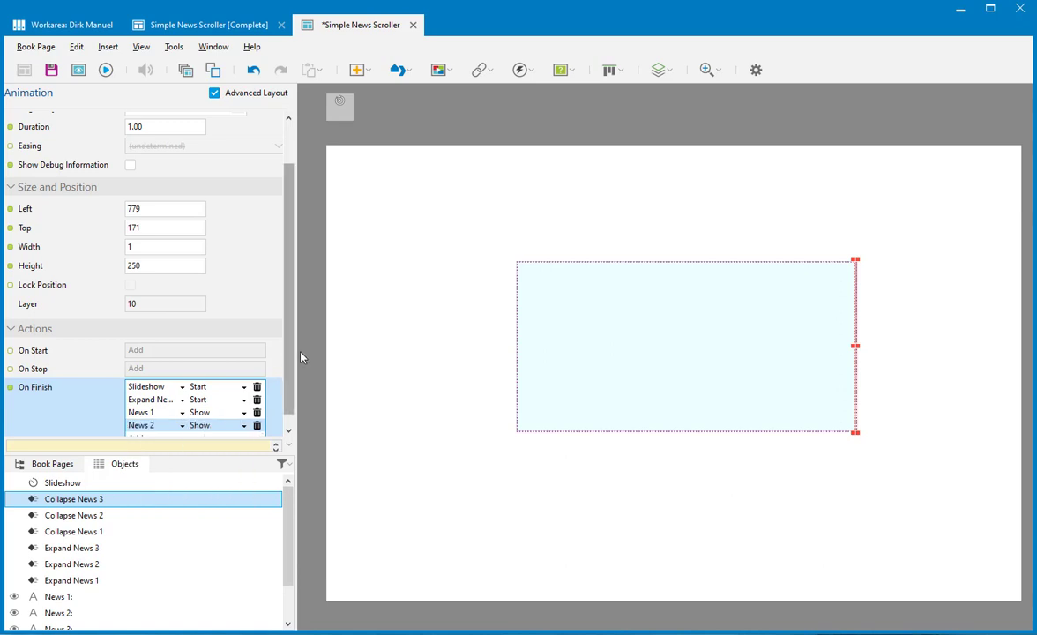
pyautogui.moveTo(291, 377); pyautogui.dragTo(292, 407)
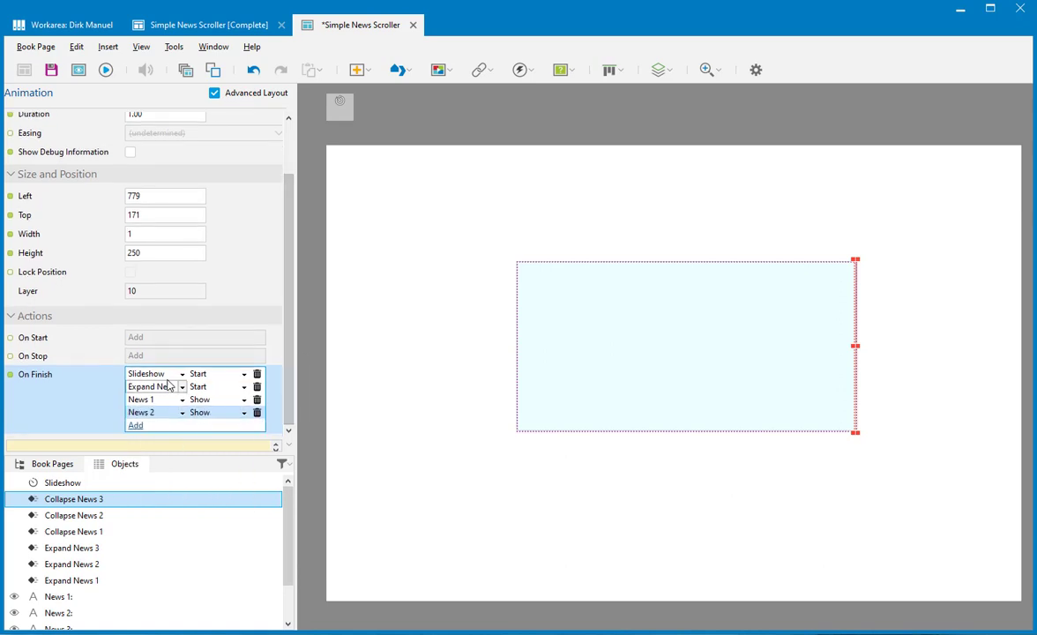
# Save the book page and preview it to check how the news images cycle, closing the preview again
pyautogui.click(319, 150)
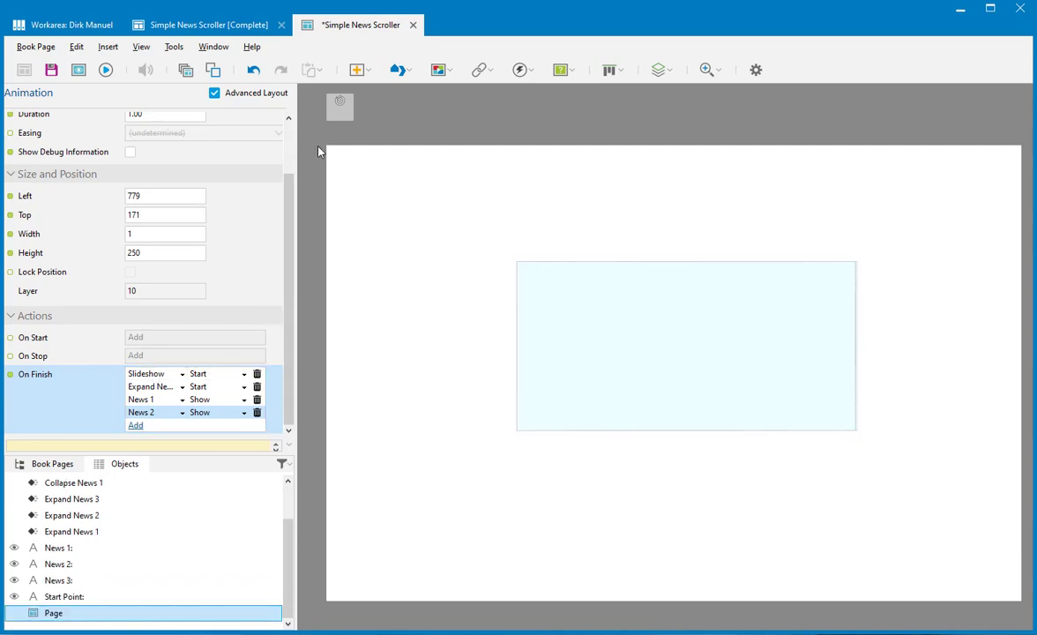
pyautogui.click(51, 71)
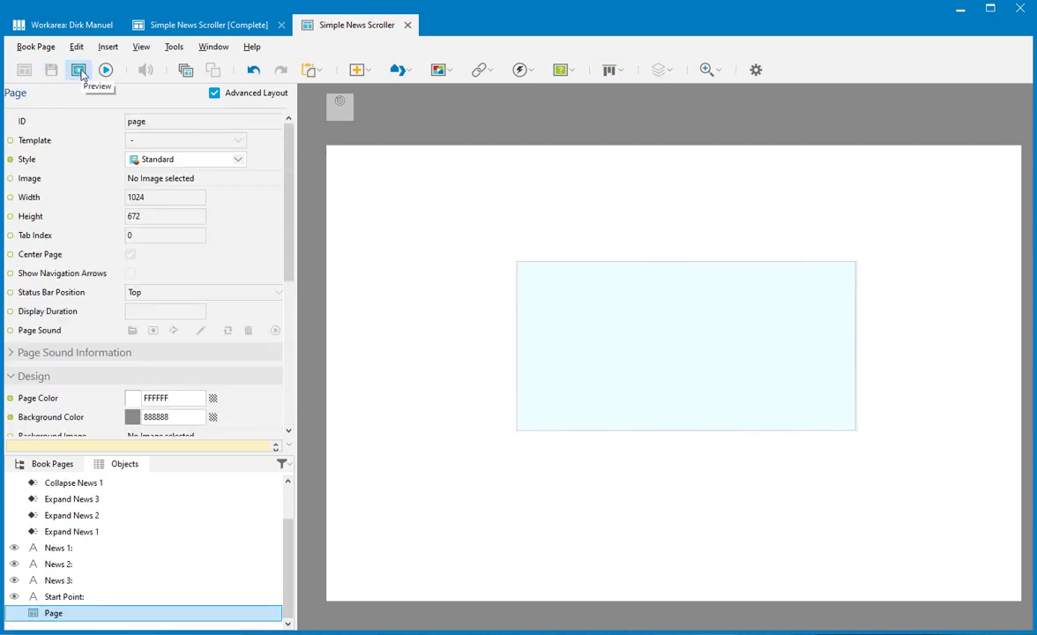
pyautogui.click(79, 71)
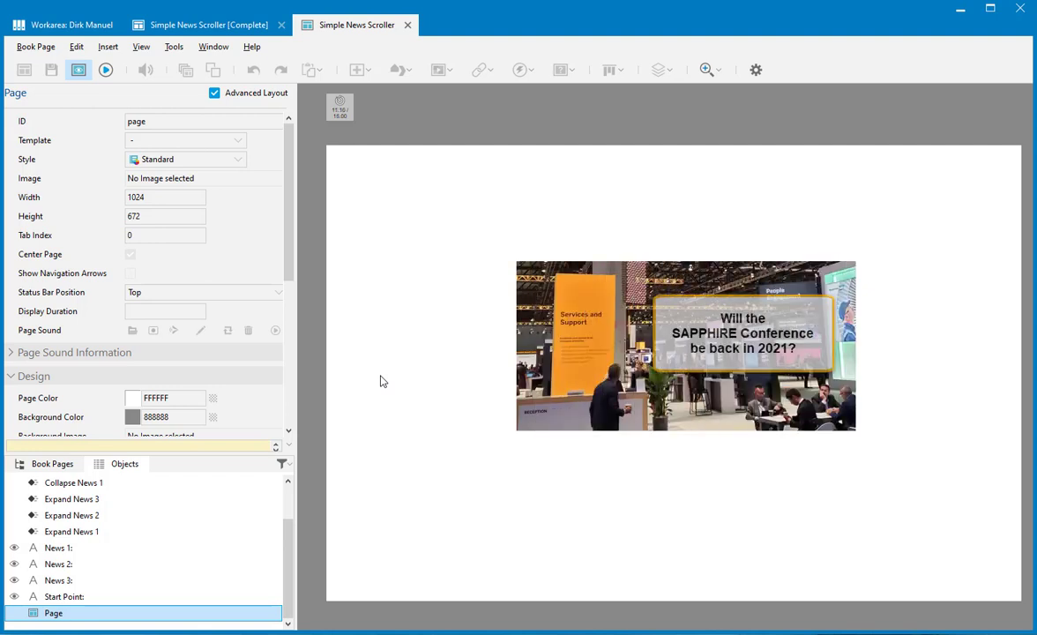
pyautogui.click(78, 70)
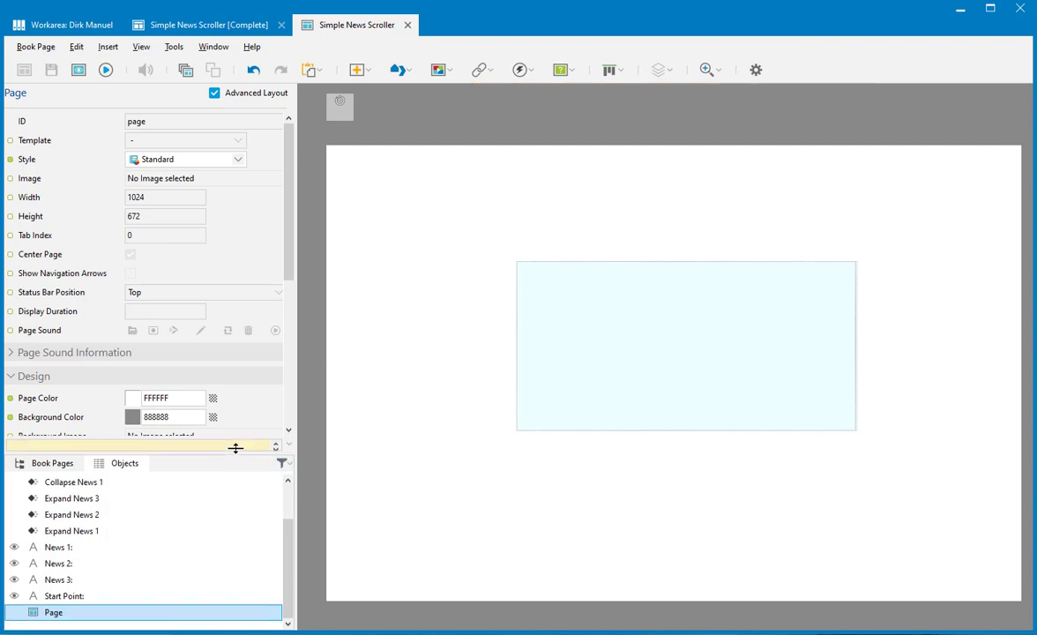
# Enlarge the object list and review the size, position and layer settings of Expand News 3, Expand News 2 and Expand News 1
pyautogui.moveTo(239, 447); pyautogui.dragTo(245, 305)
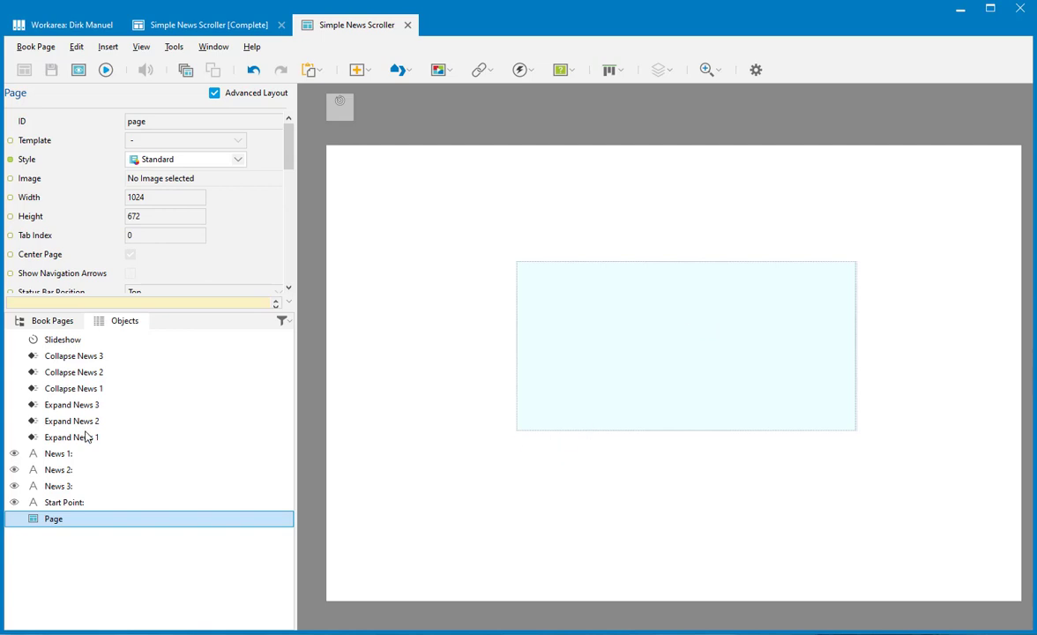
pyautogui.click(71, 404)
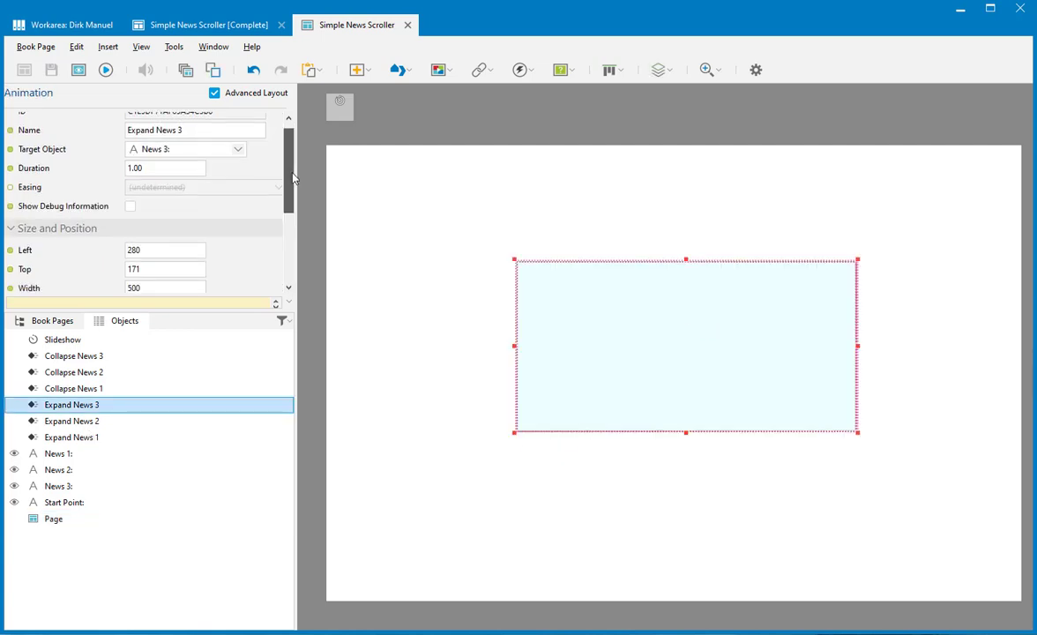
pyautogui.scroll(-3, 107, 232)
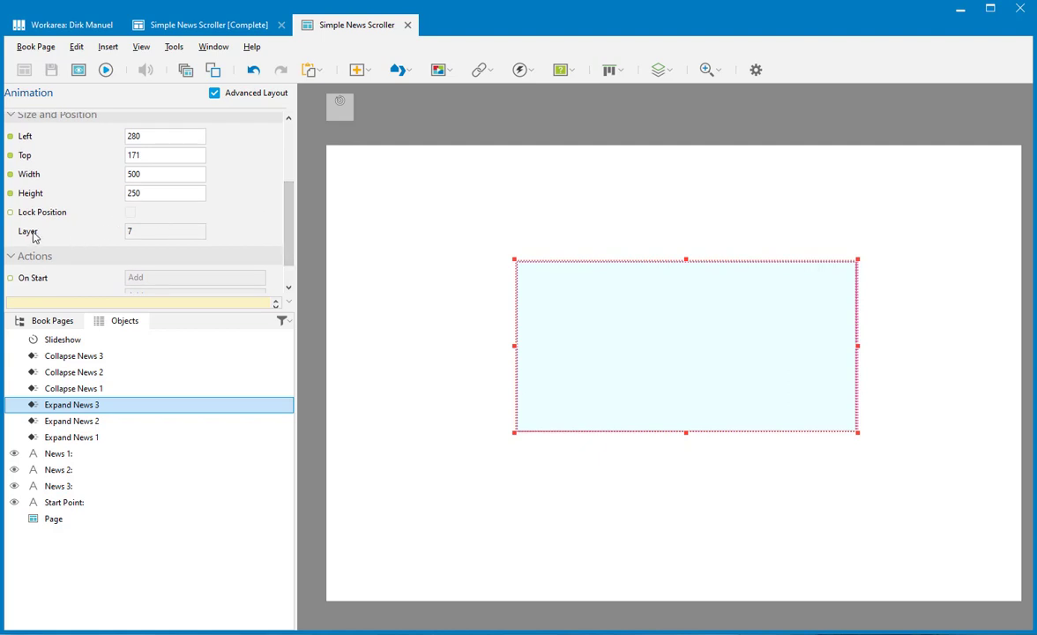
pyautogui.click(87, 421)
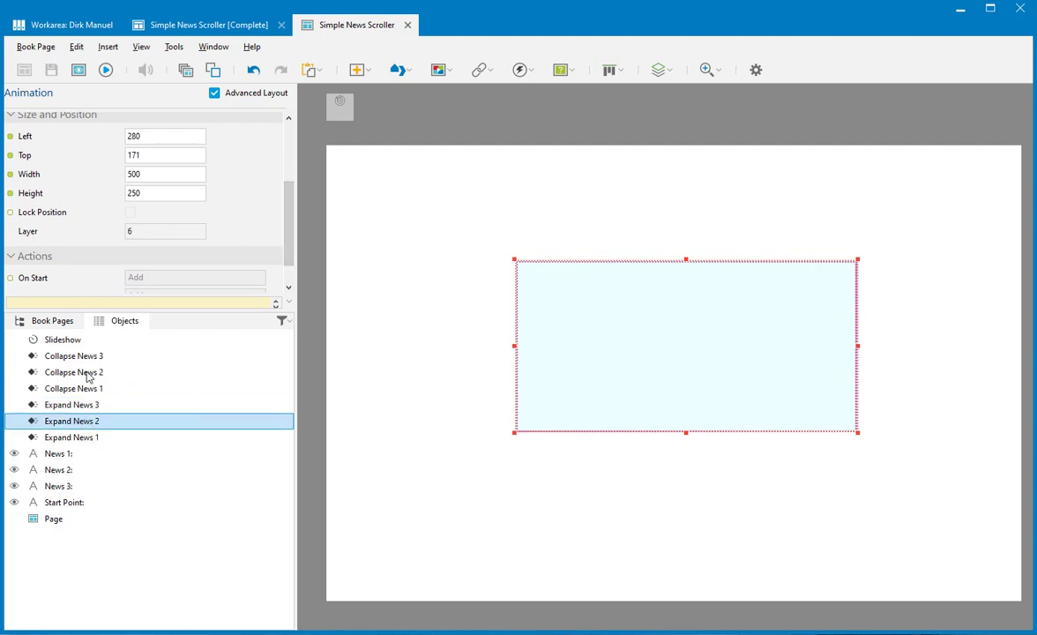
pyautogui.click(104, 437)
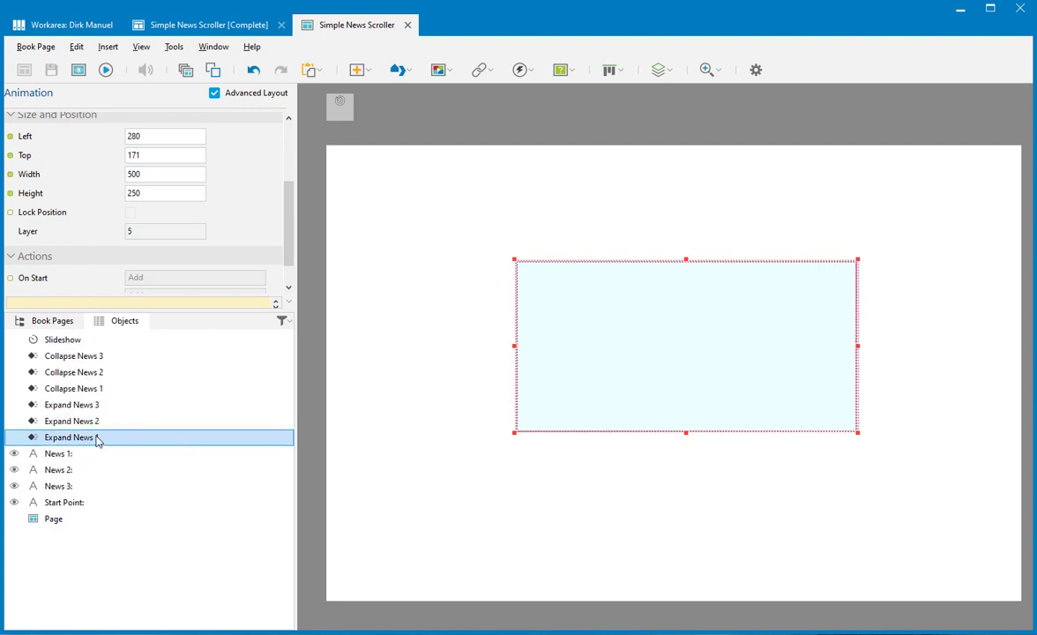
# Reorder the object list so the three Expand News and three Collapse News animations sit between Start Point and Page
pyautogui.moveTo(97, 437); pyautogui.dragTo(81, 511)
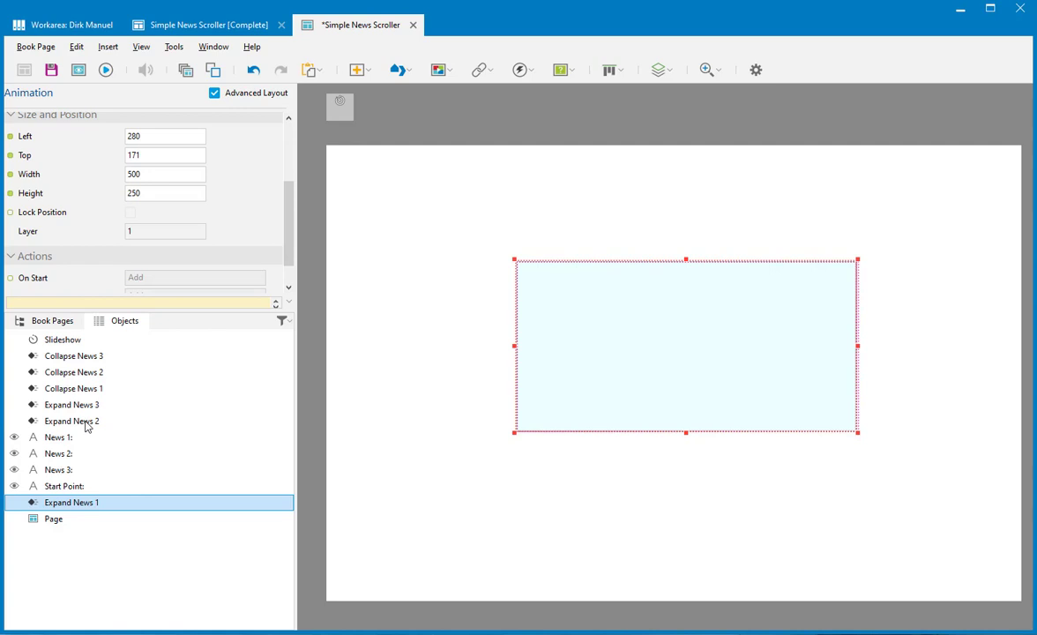
pyautogui.moveTo(87, 424); pyautogui.dragTo(77, 497)
pyautogui.moveTo(91, 406); pyautogui.dragTo(77, 487)
pyautogui.moveTo(81, 388); pyautogui.dragTo(68, 515)
pyautogui.moveTo(97, 371); pyautogui.dragTo(93, 511)
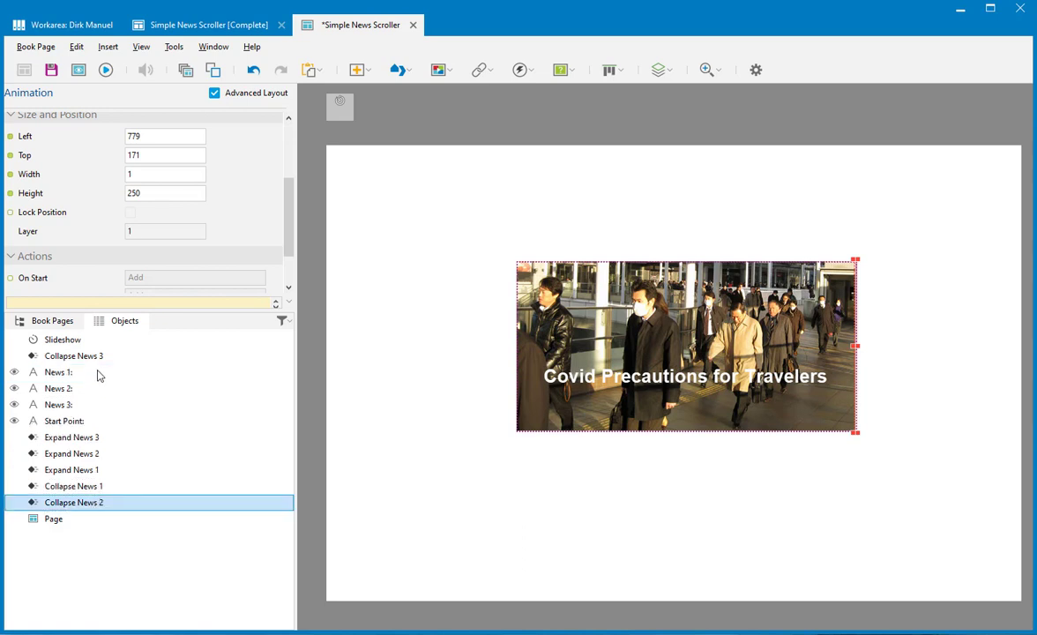
pyautogui.moveTo(97, 357); pyautogui.dragTo(65, 513)
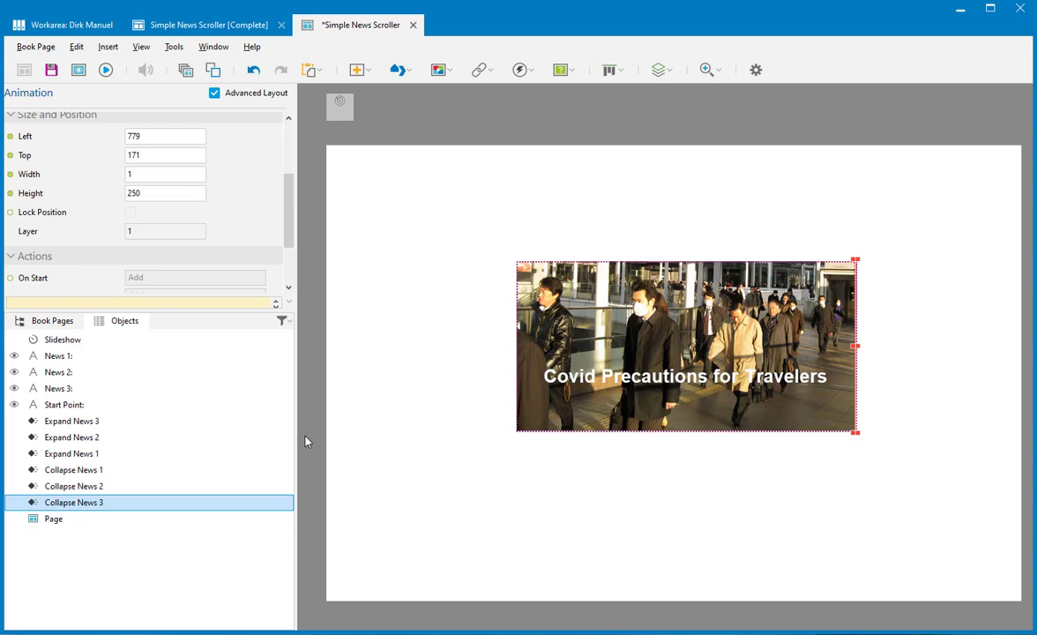
pyautogui.click(424, 470)
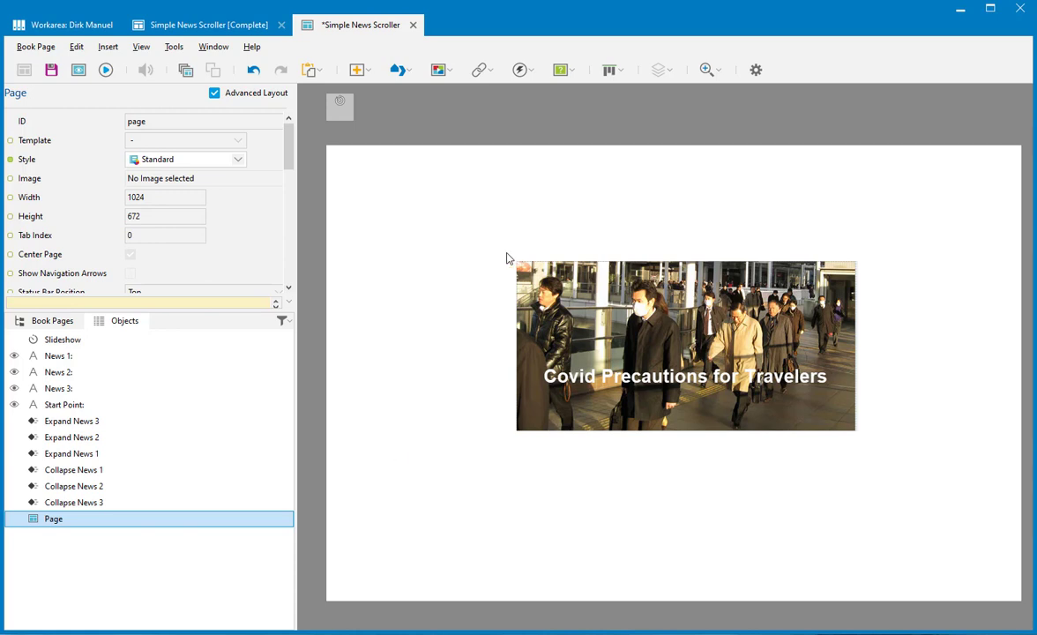
# Insert an ellipse shape, place it beneath the news image and shrink it to a small dot
pyautogui.click(411, 73)
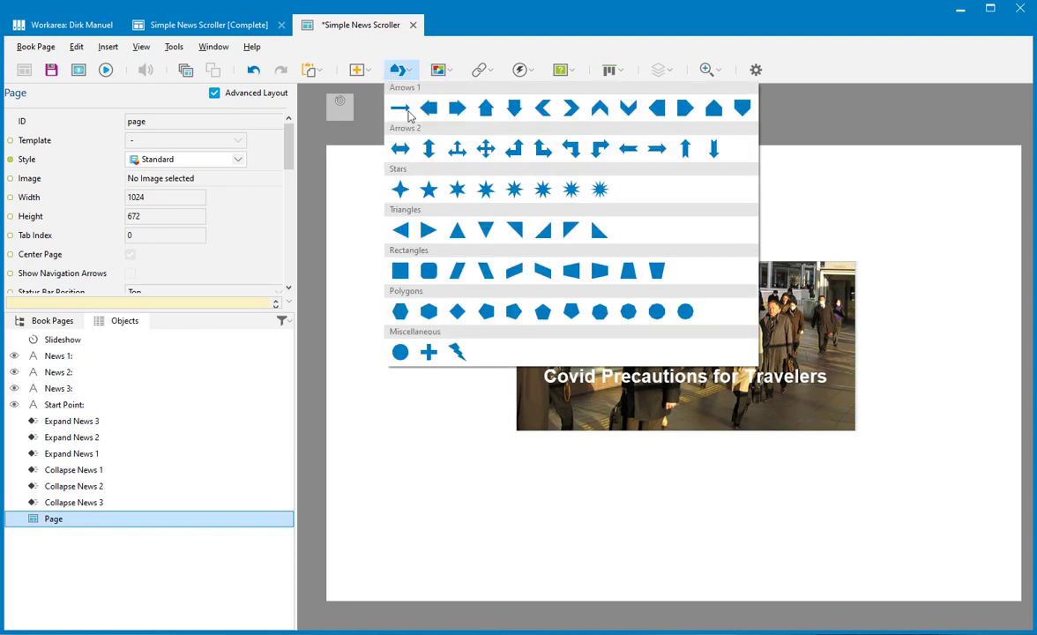
pyautogui.click(401, 353)
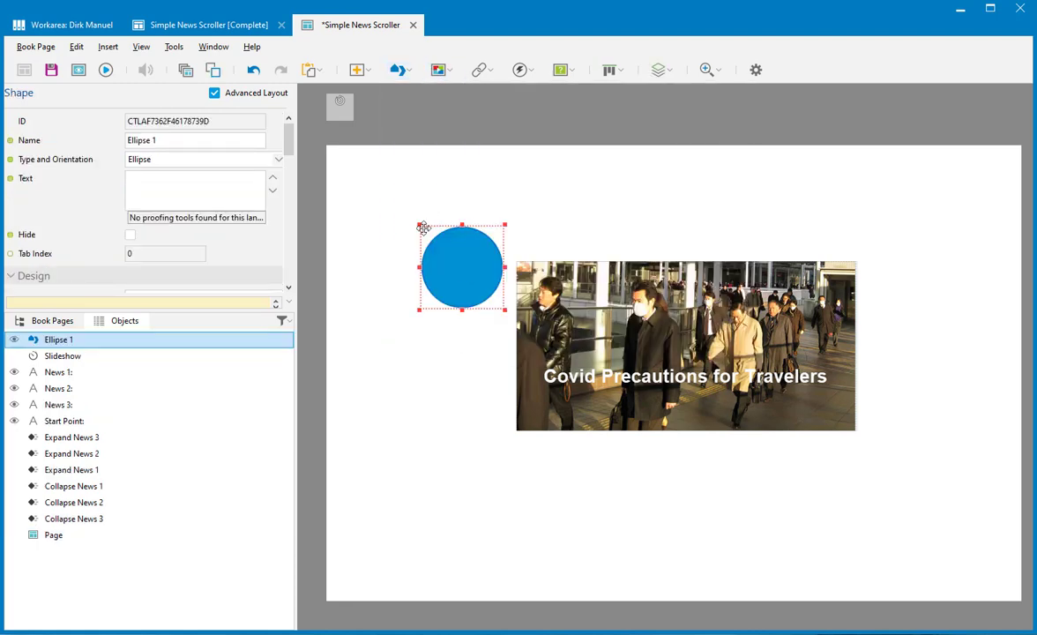
pyautogui.moveTo(464, 273); pyautogui.dragTo(624, 493)
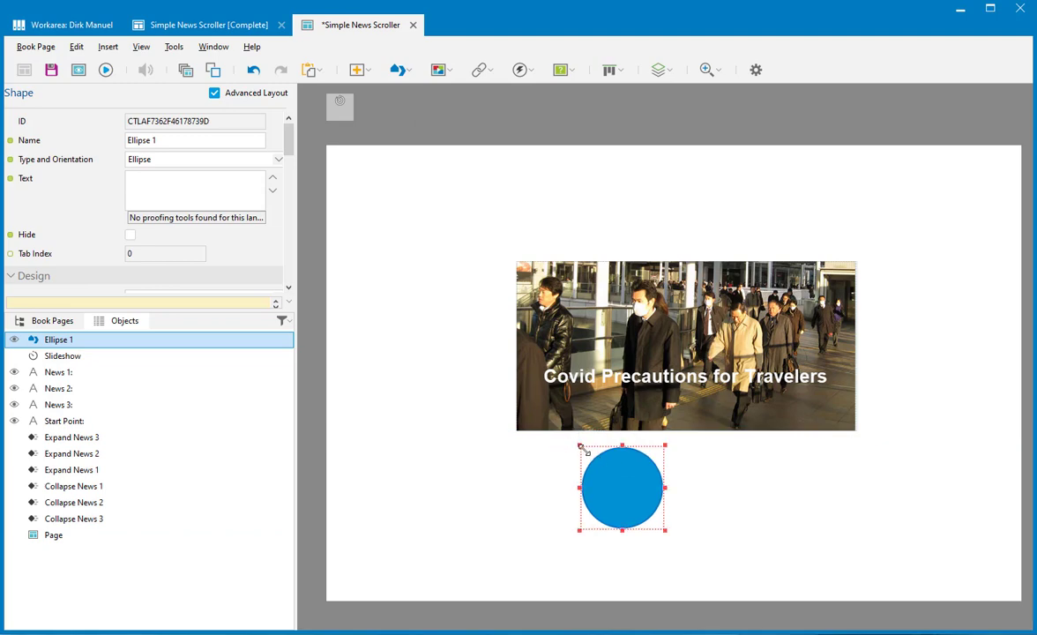
pyautogui.moveTo(580, 447); pyautogui.dragTo(655, 529)
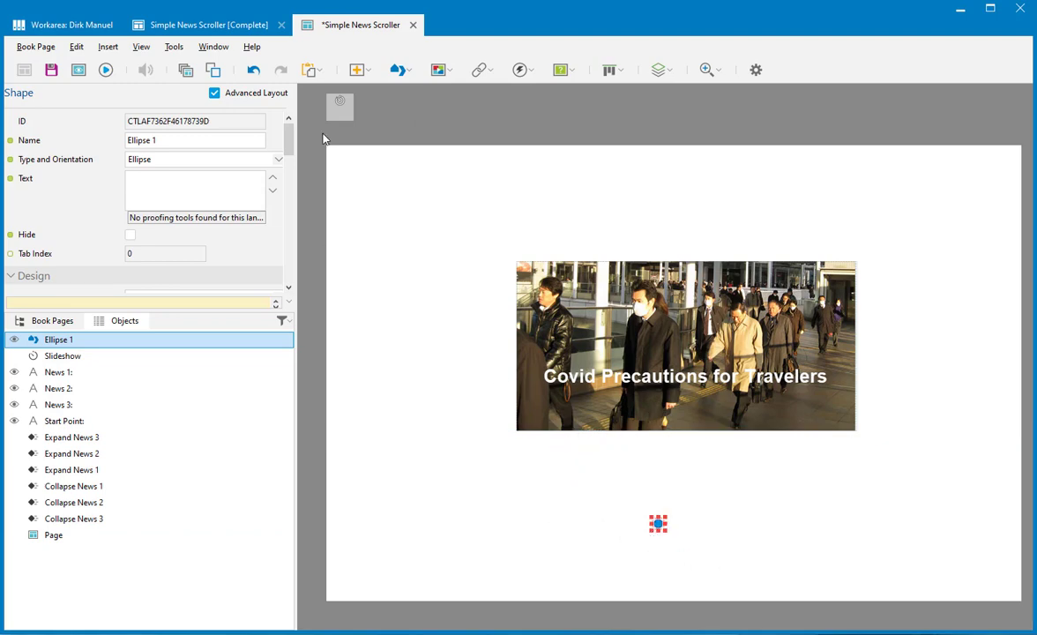
# Set the dot's shape color to white (FFFFFF) and its border width to 0
pyautogui.scroll(-5, 152, 188)
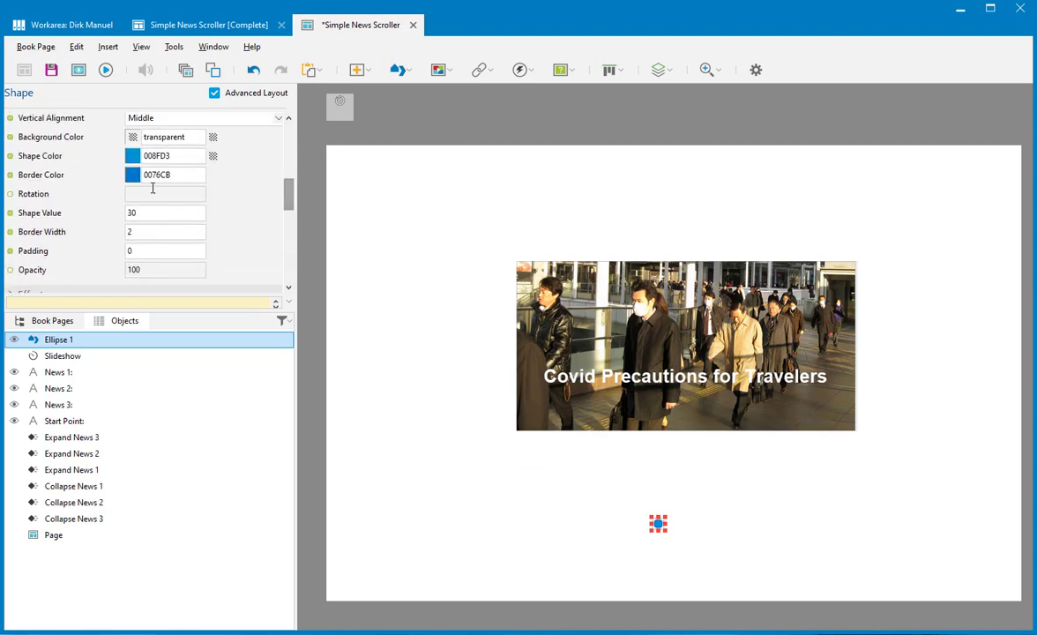
pyautogui.click(132, 155)
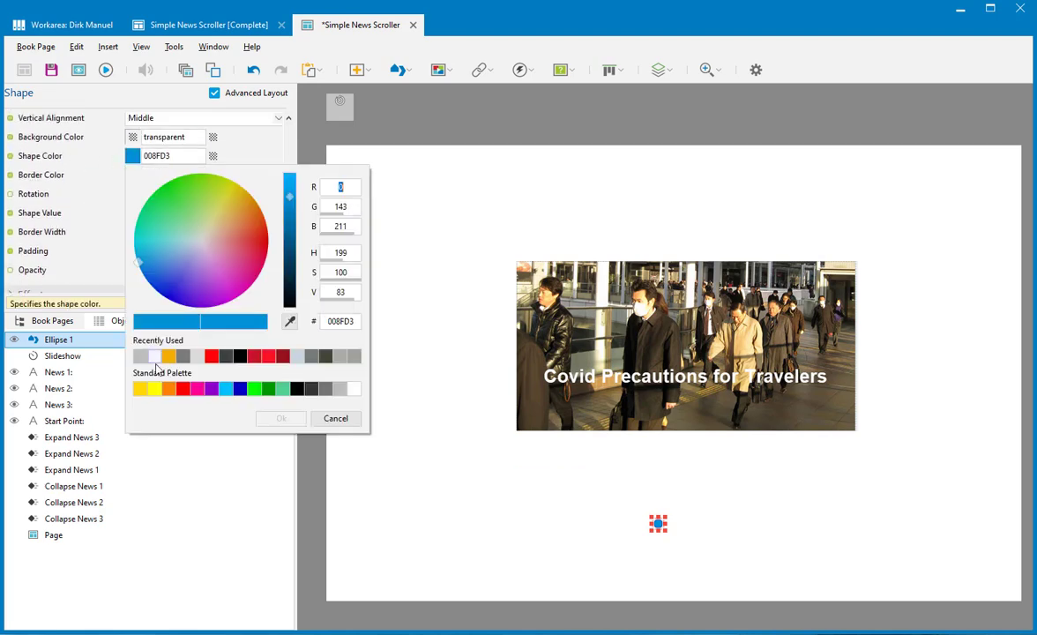
pyautogui.click(154, 355)
pyautogui.click(281, 418)
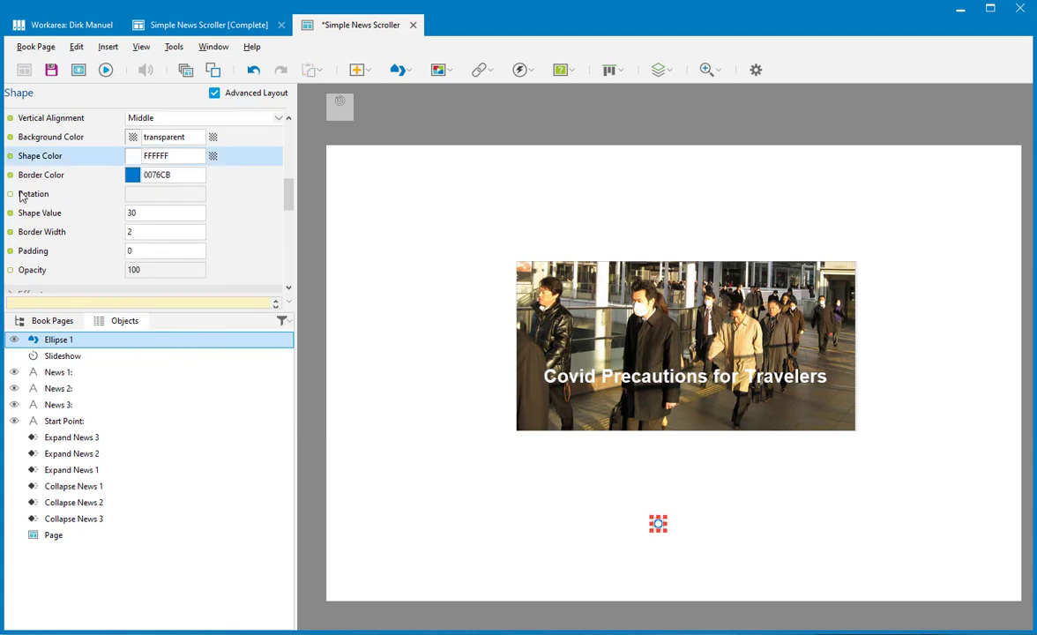
pyautogui.click(110, 230)
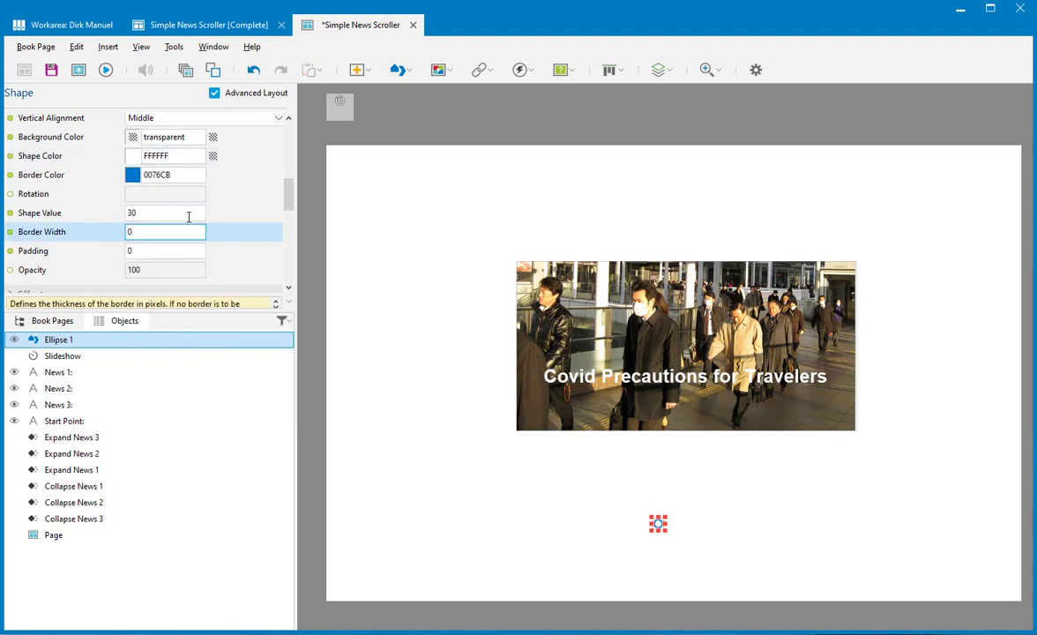
pyautogui.click(176, 213)
pyautogui.moveTo(291, 202); pyautogui.dragTo(290, 123)
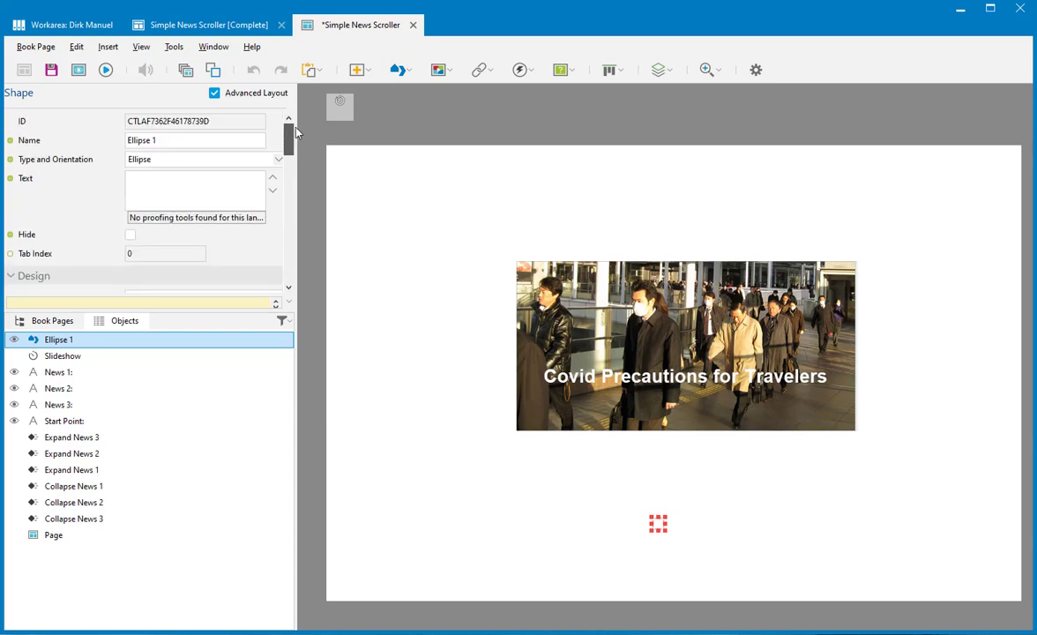
# Rename the Ellipse 1 shape as Active 1
pyautogui.click(144, 141)
pyautogui.doubleClick(144, 140)
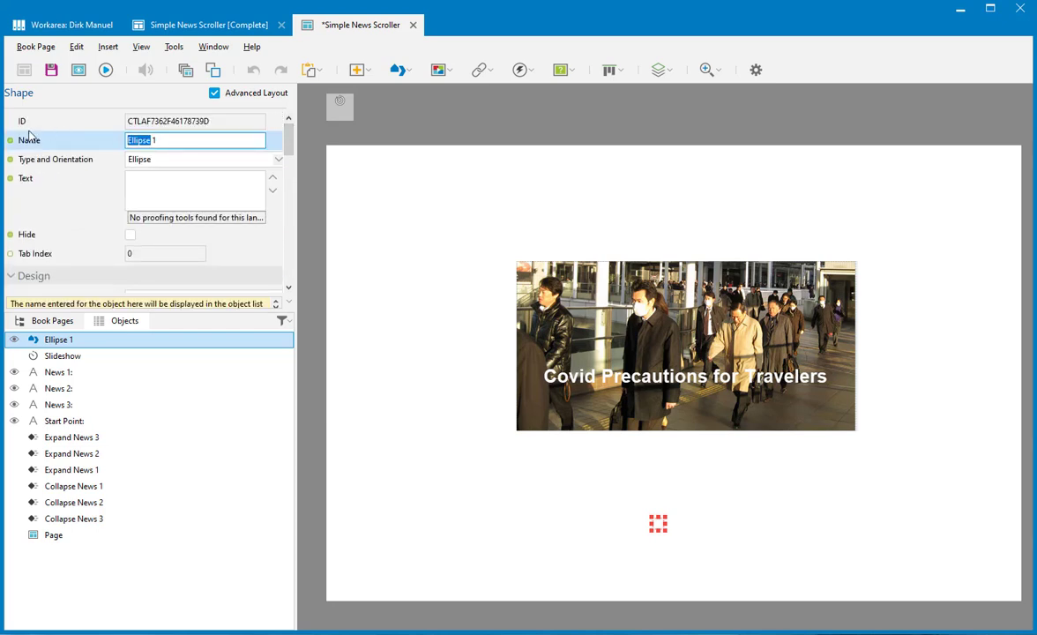
pyautogui.write('Active')
pyautogui.click(608, 501)
# Duplicate the Active 1 dot twice and top-align the three dots in a row, checking each one
pyautogui.moveTo(619, 492); pyautogui.dragTo(680, 544)
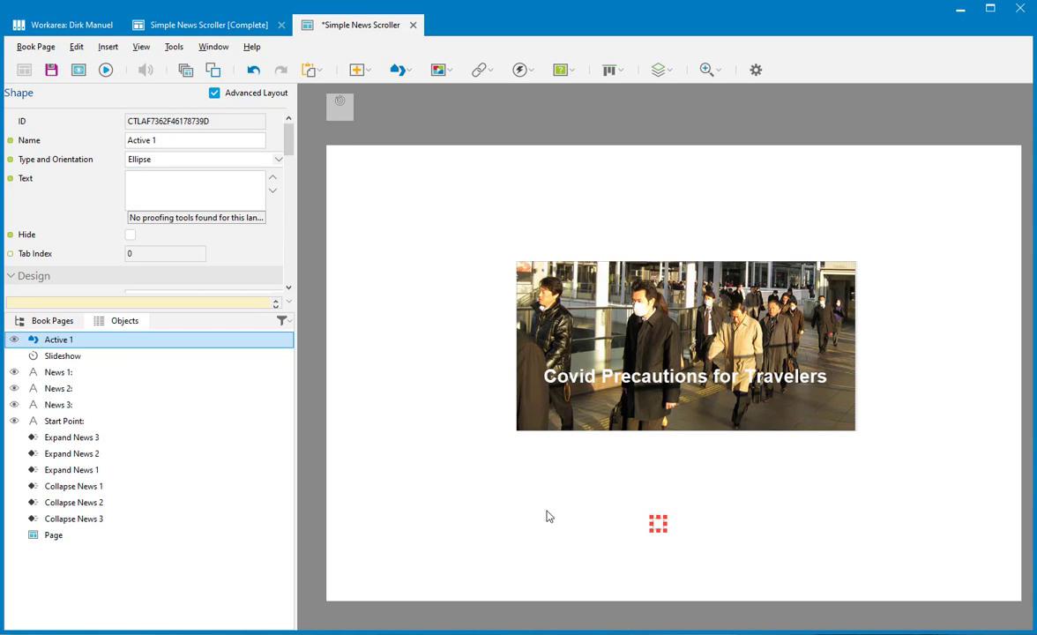
pyautogui.hotkey('ctrl', 'd')
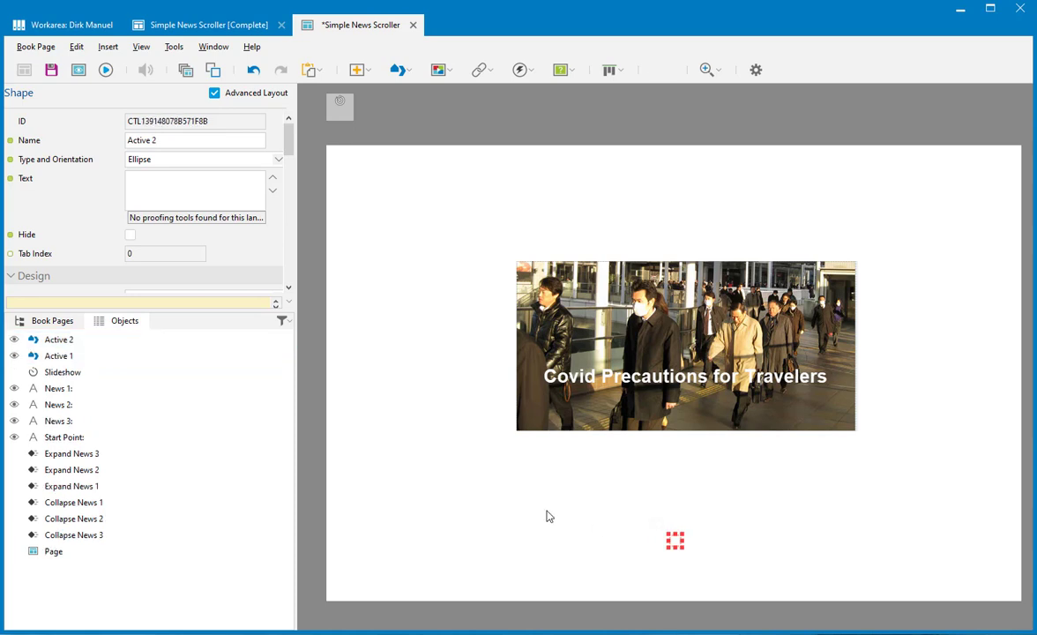
pyautogui.hotkey('ctrl', 'd')
pyautogui.moveTo(627, 500); pyautogui.dragTo(743, 580)
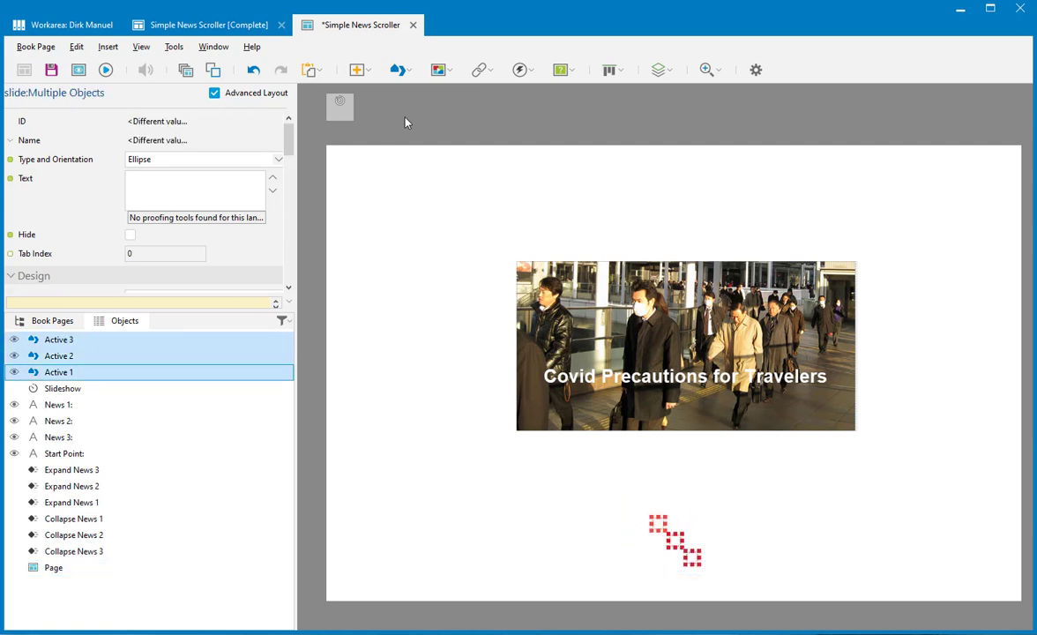
pyautogui.click(615, 70)
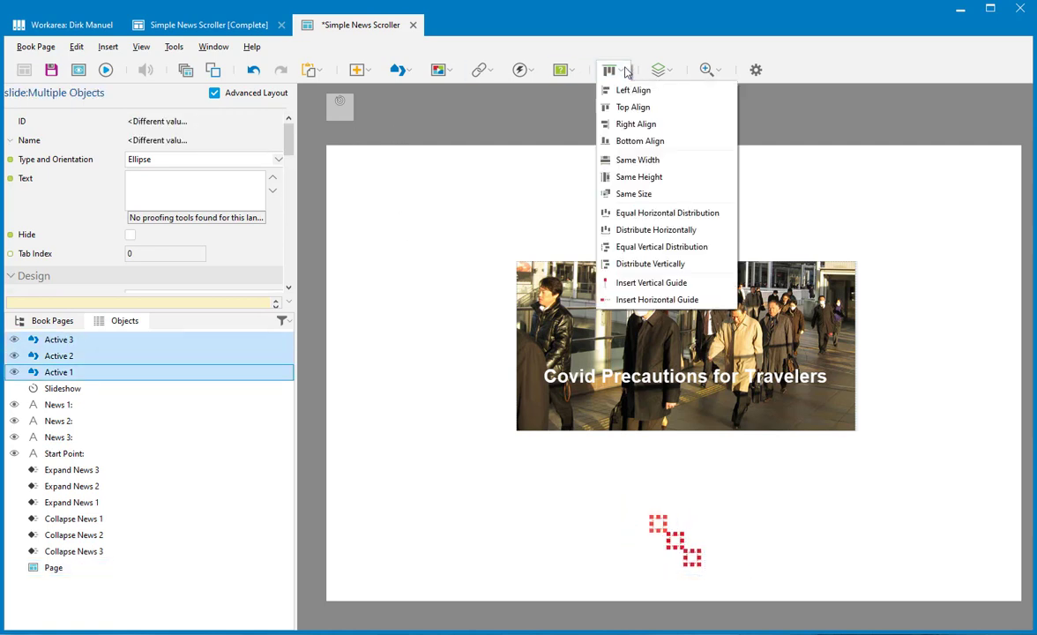
pyautogui.click(650, 107)
pyautogui.click(643, 556)
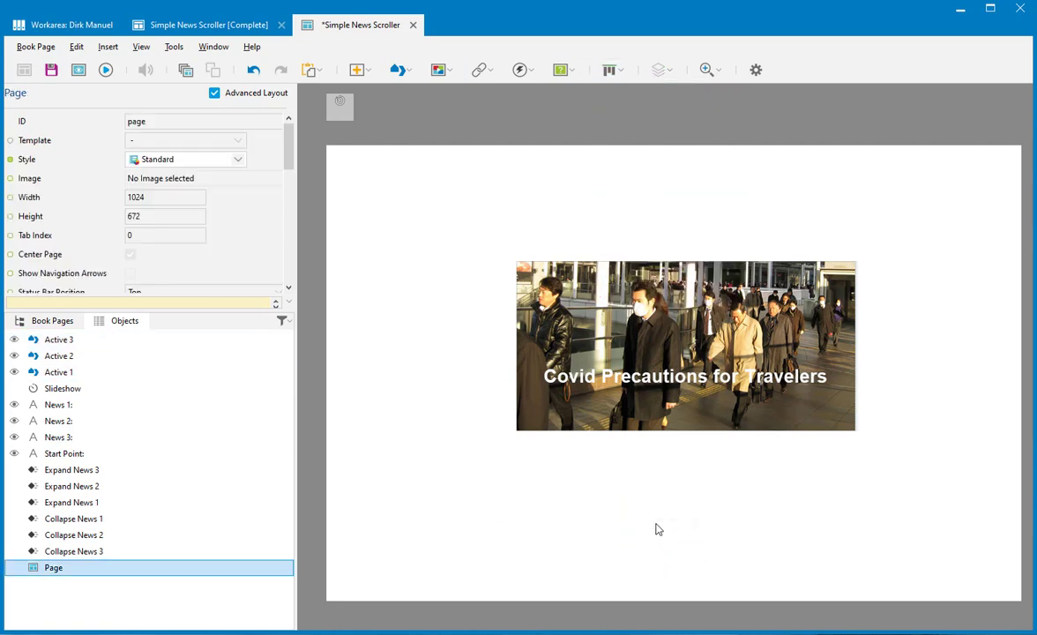
pyautogui.click(662, 526)
pyautogui.click(683, 526)
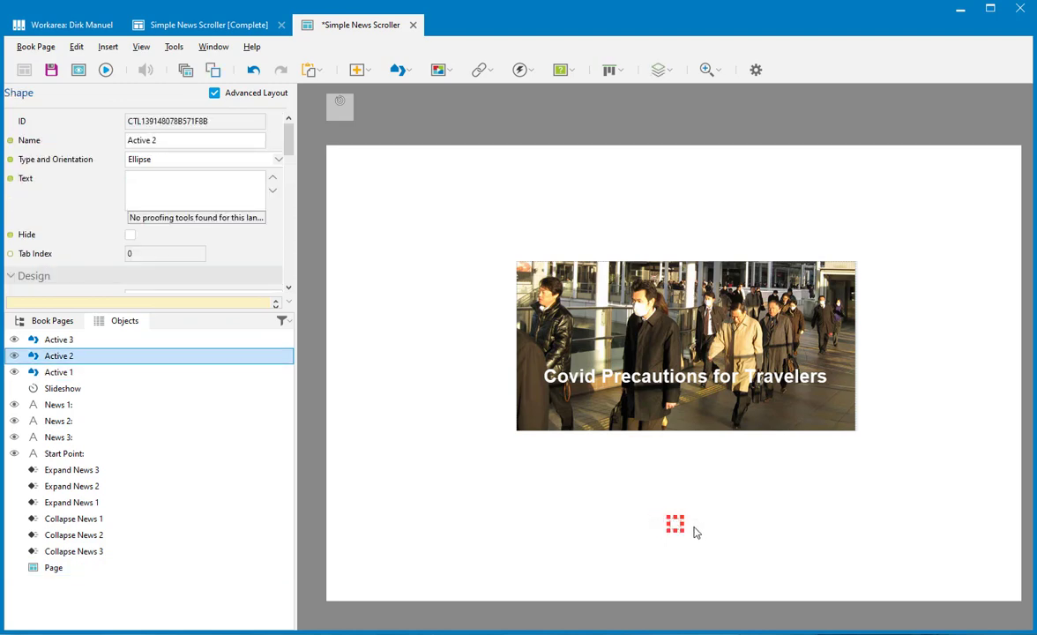
pyautogui.click(694, 532)
pyautogui.click(715, 577)
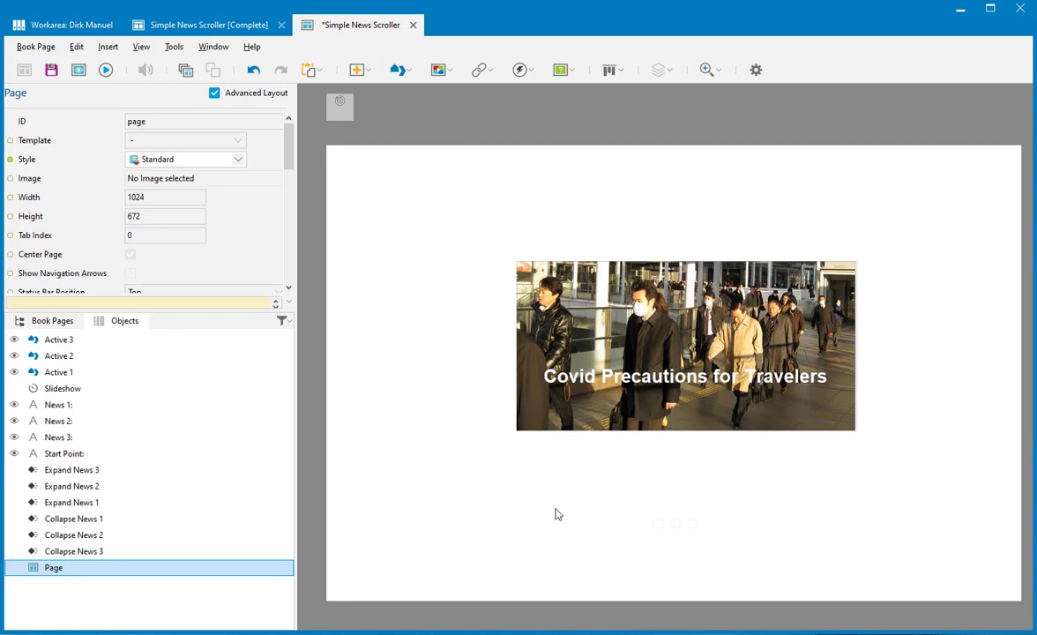
# Duplicate the row of three Active dots and place the copies directly beneath the originals
pyautogui.moveTo(585, 503); pyautogui.dragTo(757, 548)
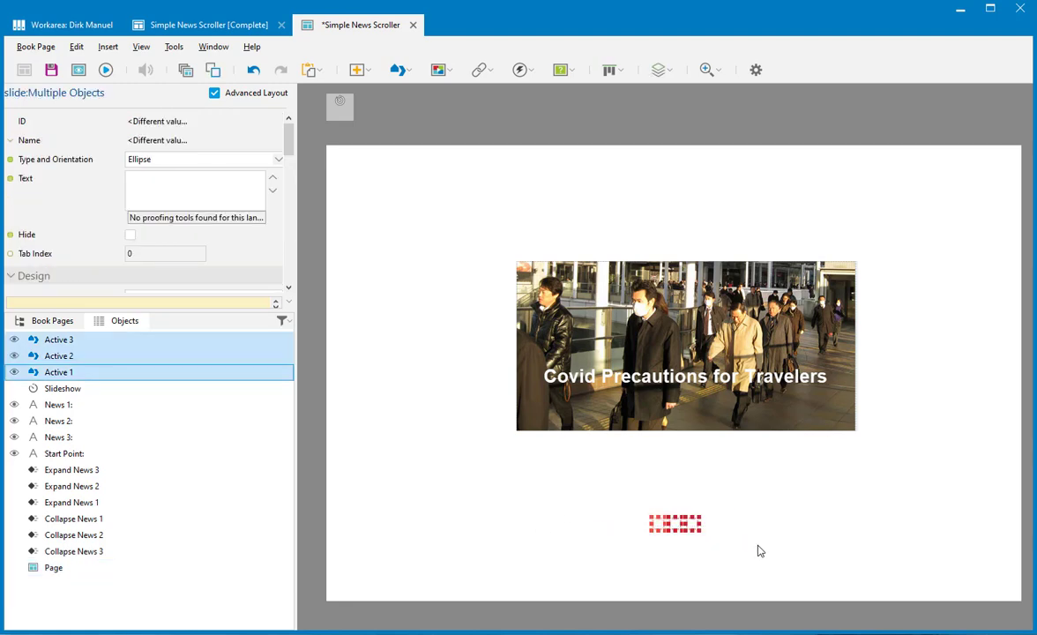
pyautogui.hotkey('ctrl', 'v')
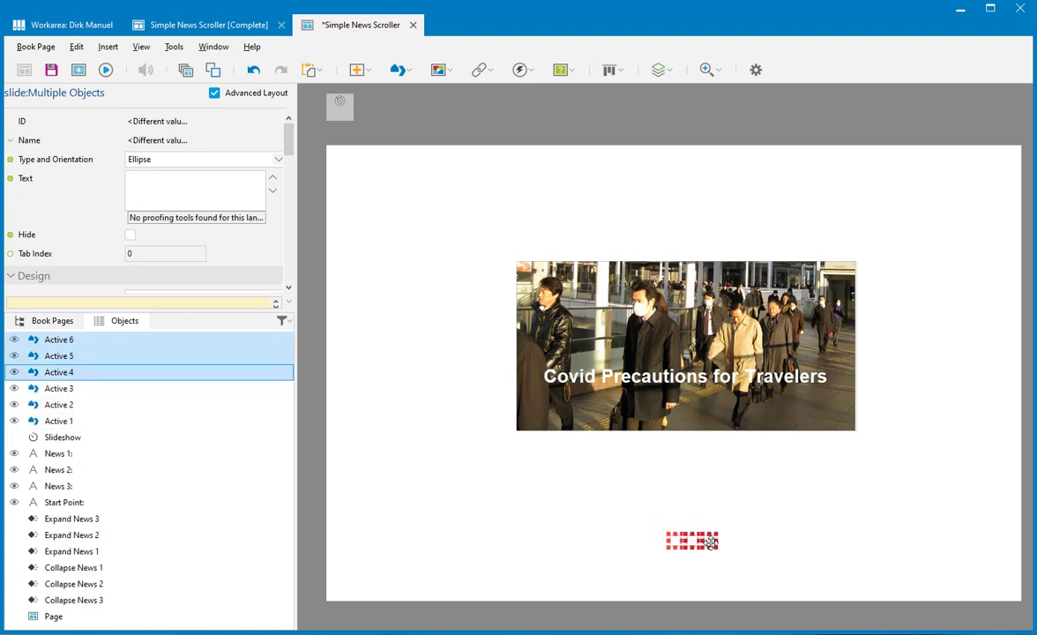
pyautogui.moveTo(710, 540); pyautogui.dragTo(694, 545)
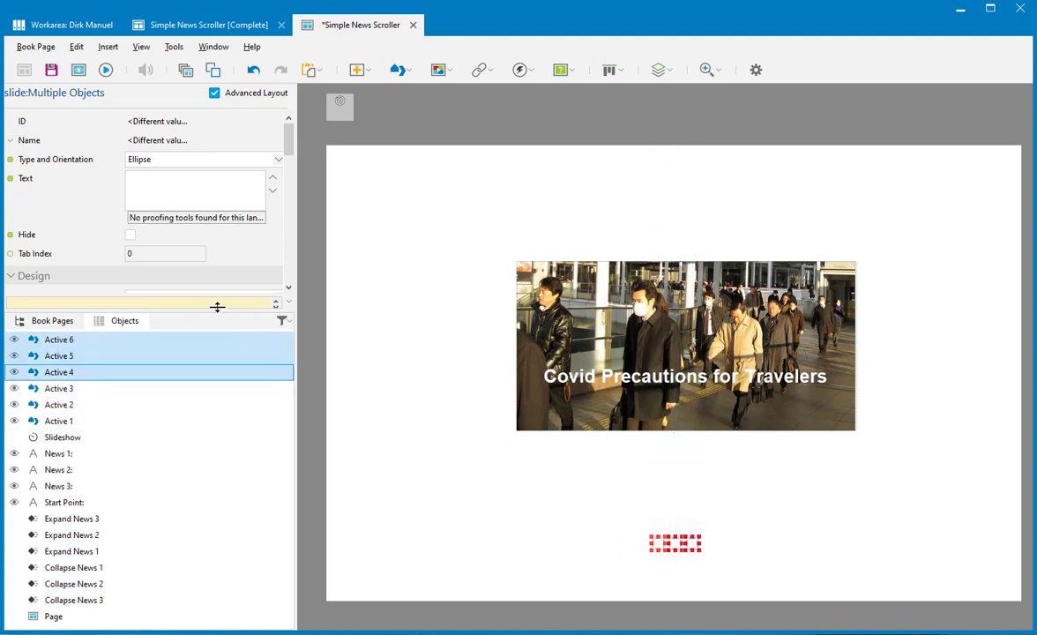
# Set the three copied dots' shape color to grey BBBBBB and their opacity to 50
pyautogui.scroll(-5, 269, 168)
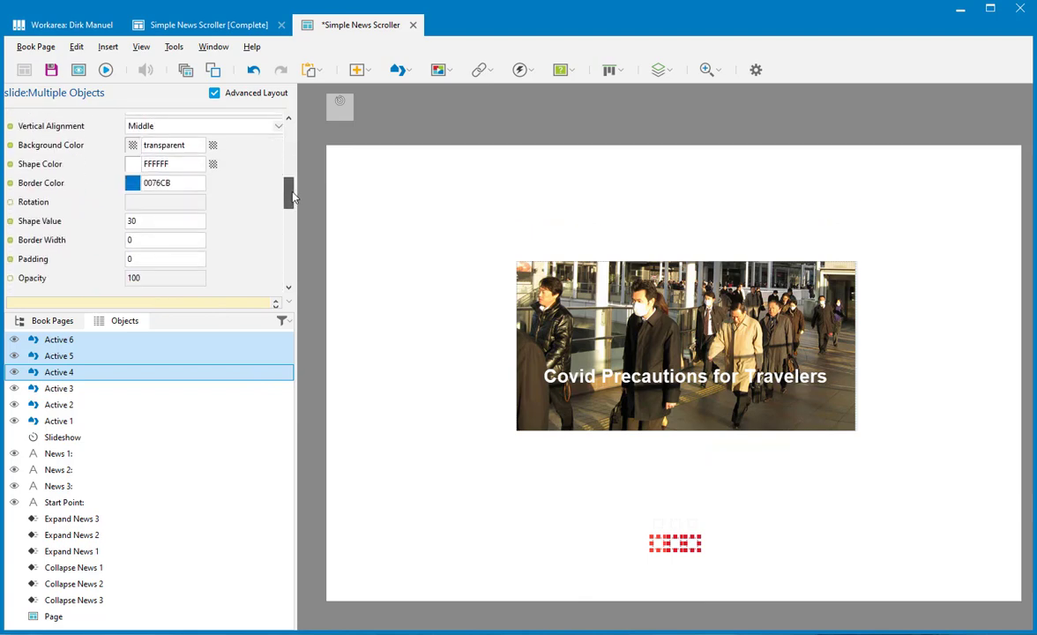
pyautogui.click(132, 164)
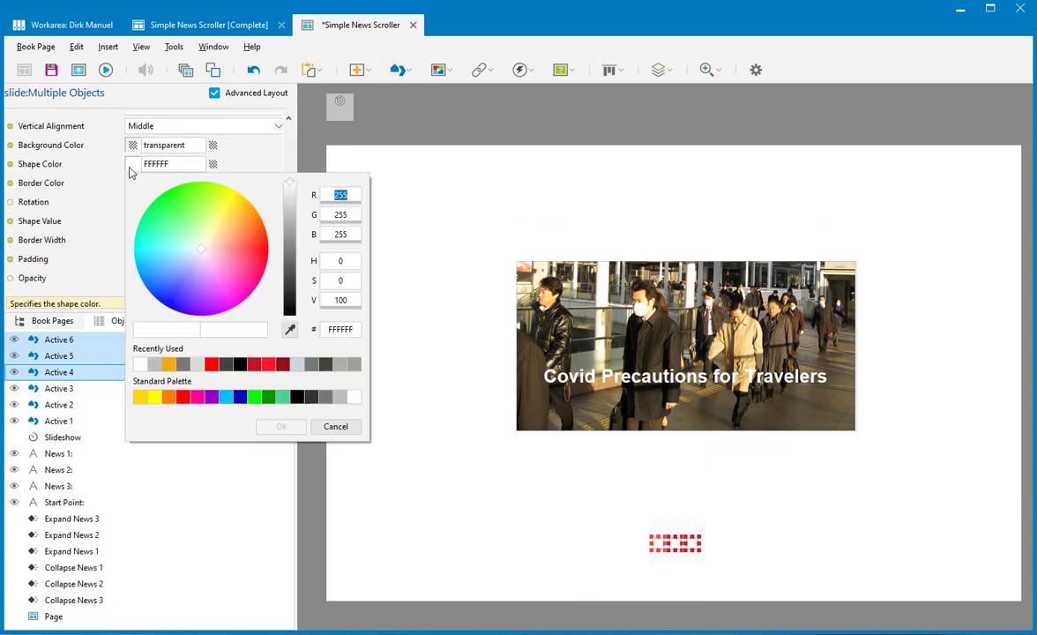
pyautogui.click(161, 365)
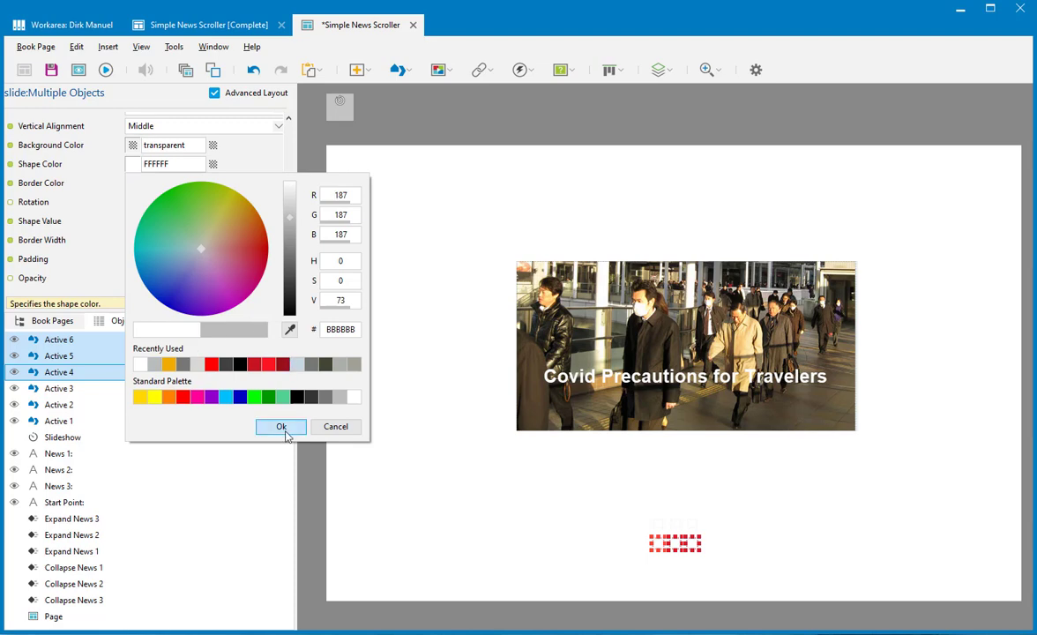
pyautogui.click(282, 427)
pyautogui.click(12, 276)
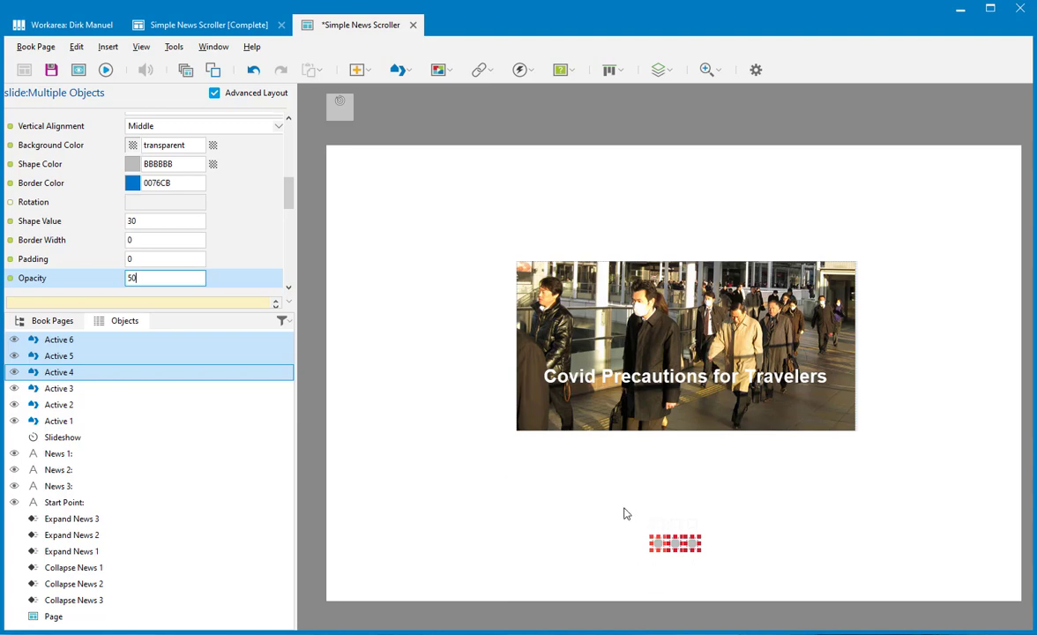
# Top-align all six dots so the two rows overlap, and move them onto the lower centre of the news image
pyautogui.moveTo(624, 509); pyautogui.dragTo(742, 533)
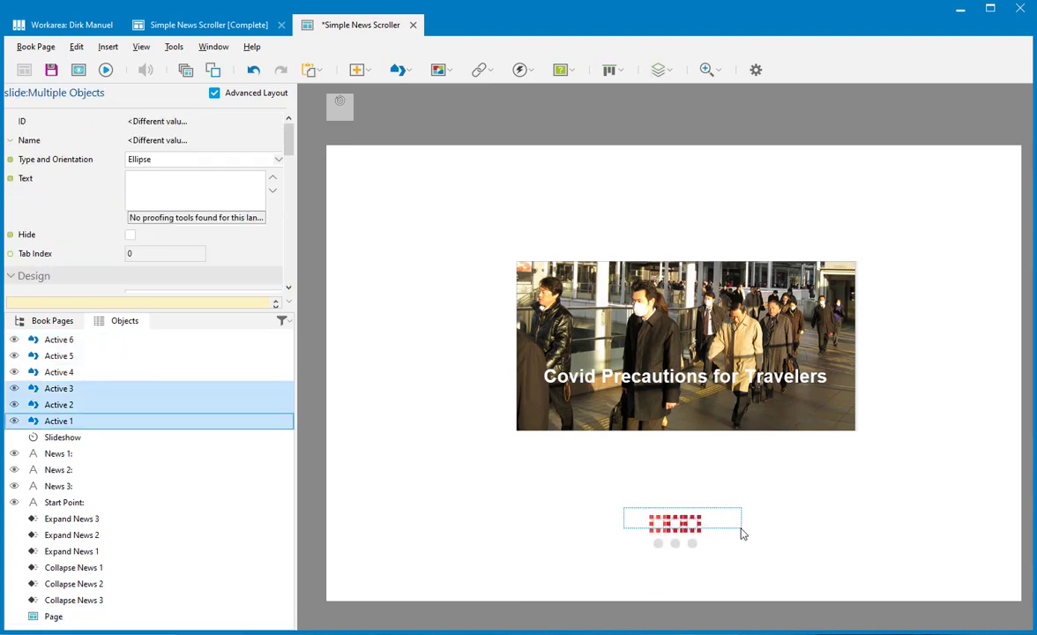
pyautogui.keyDown('shift'); pyautogui.click(673, 547); pyautogui.keyUp('shift')
pyautogui.keyDown('shift'); pyautogui.click(691, 551); pyautogui.keyUp('shift')
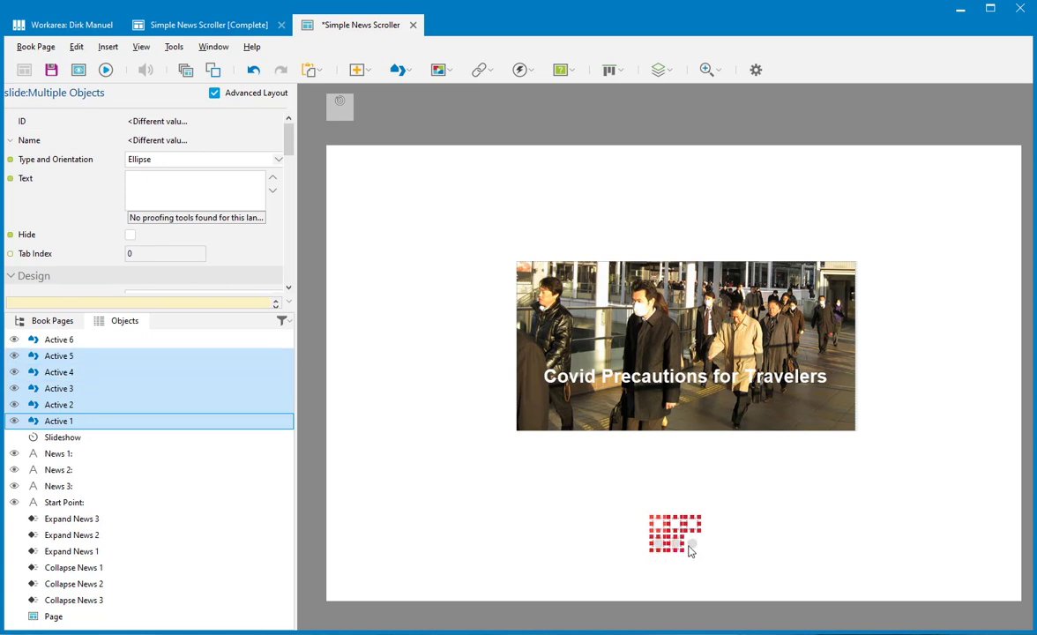
pyautogui.keyDown('shift'); pyautogui.click(692, 548); pyautogui.keyUp('shift')
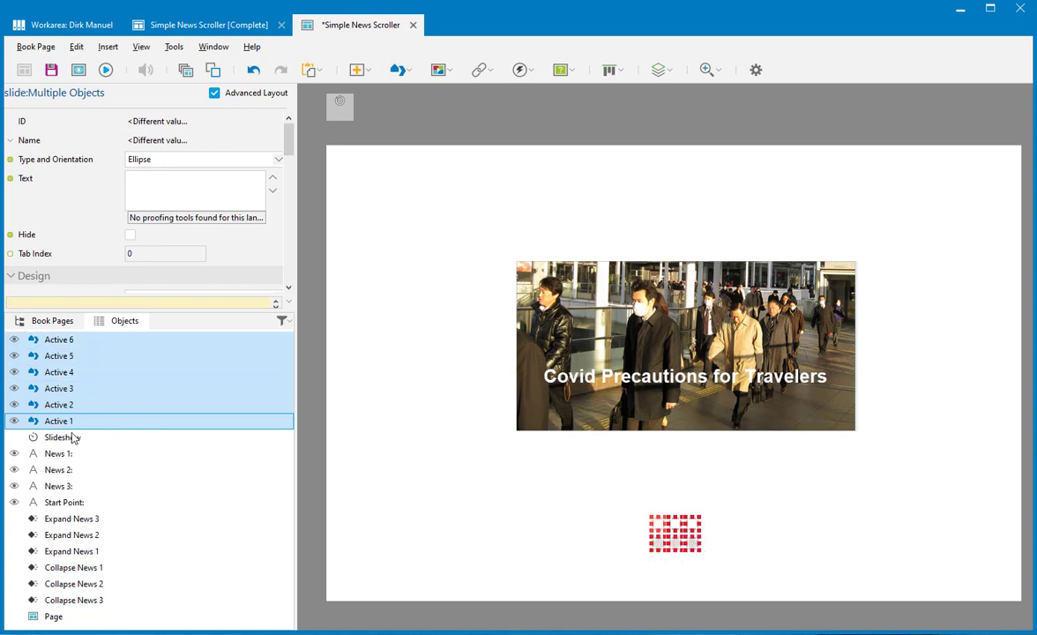
pyautogui.click(625, 72)
pyautogui.click(664, 106)
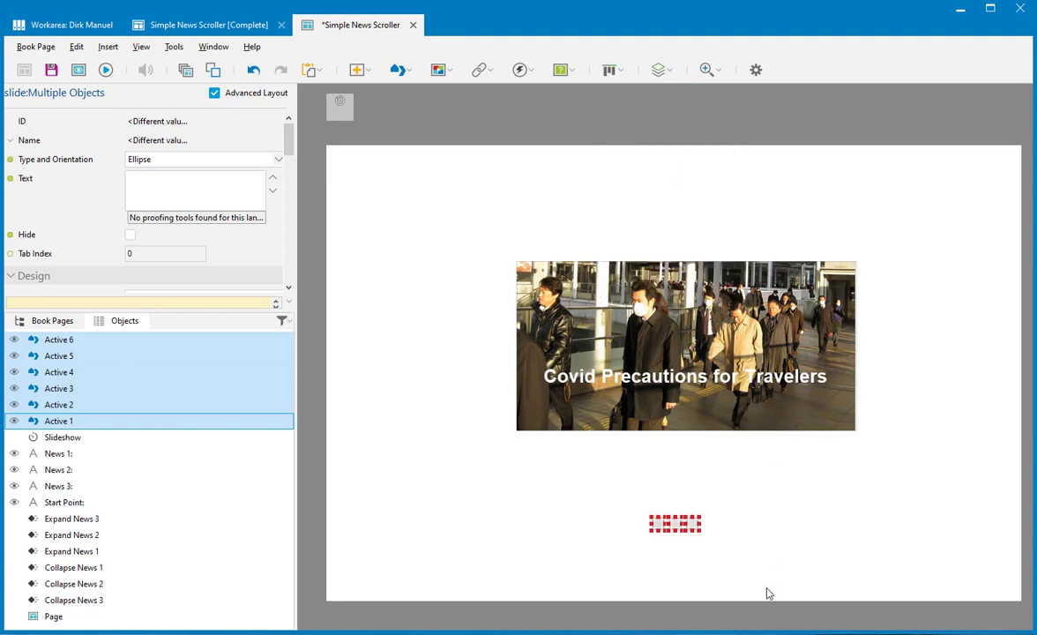
pyautogui.moveTo(687, 524); pyautogui.dragTo(689, 418)
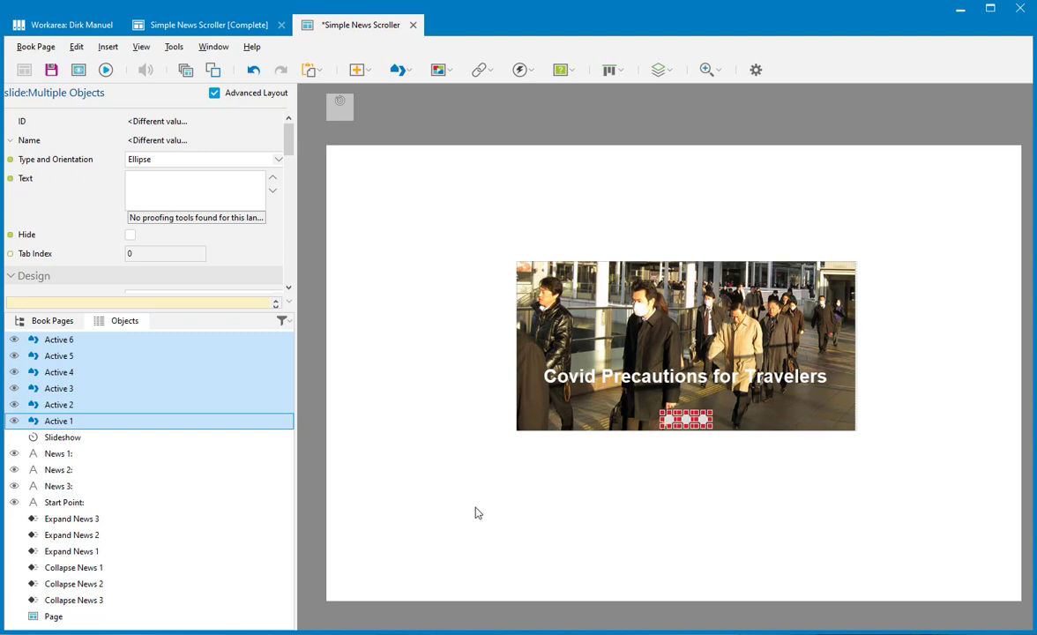
pyautogui.click(474, 435)
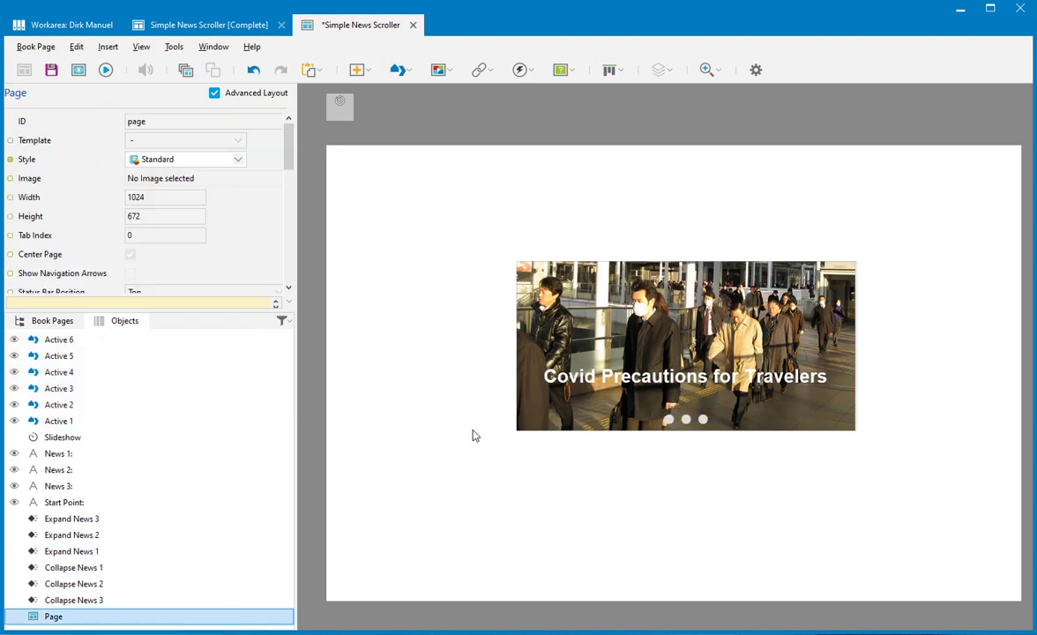
# Rename the Active 4 dot as Inactive 1
pyautogui.click(60, 371)
pyautogui.click(141, 140)
pyautogui.write('Inactive 1')
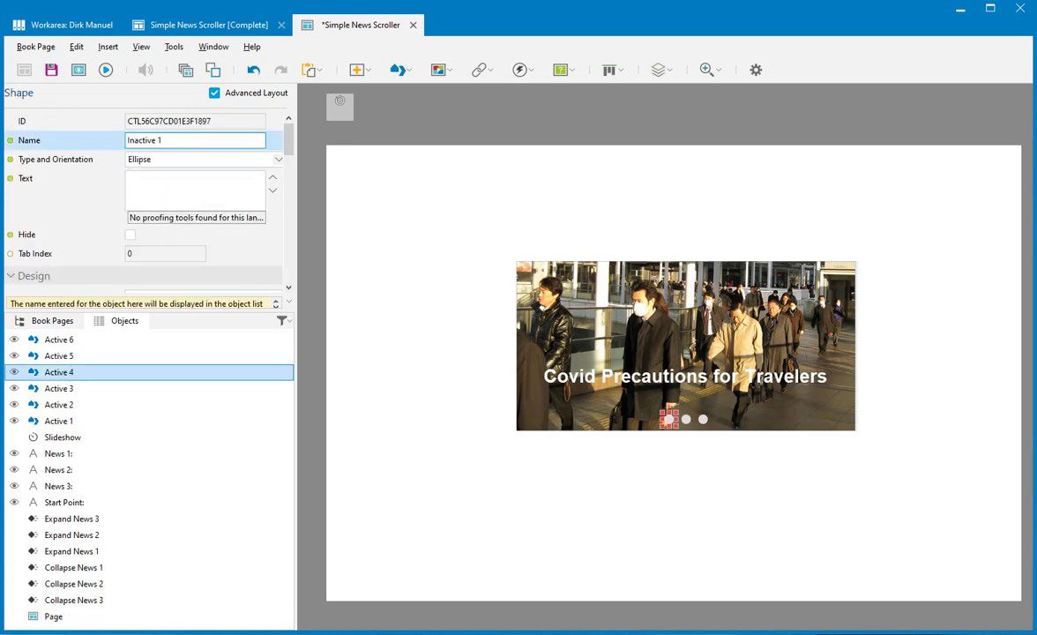
# Rename the Active 5 dot as Inactive 2 and the Active 6 dot as Inactive 3
pyautogui.click(59, 355)
pyautogui.moveTo(164, 140); pyautogui.dragTo(65, 137)
pyautogui.write('Inactive 2')
pyautogui.click(59, 339)
pyautogui.moveTo(163, 140); pyautogui.dragTo(63, 135)
pyautogui.write('Inactive 3')
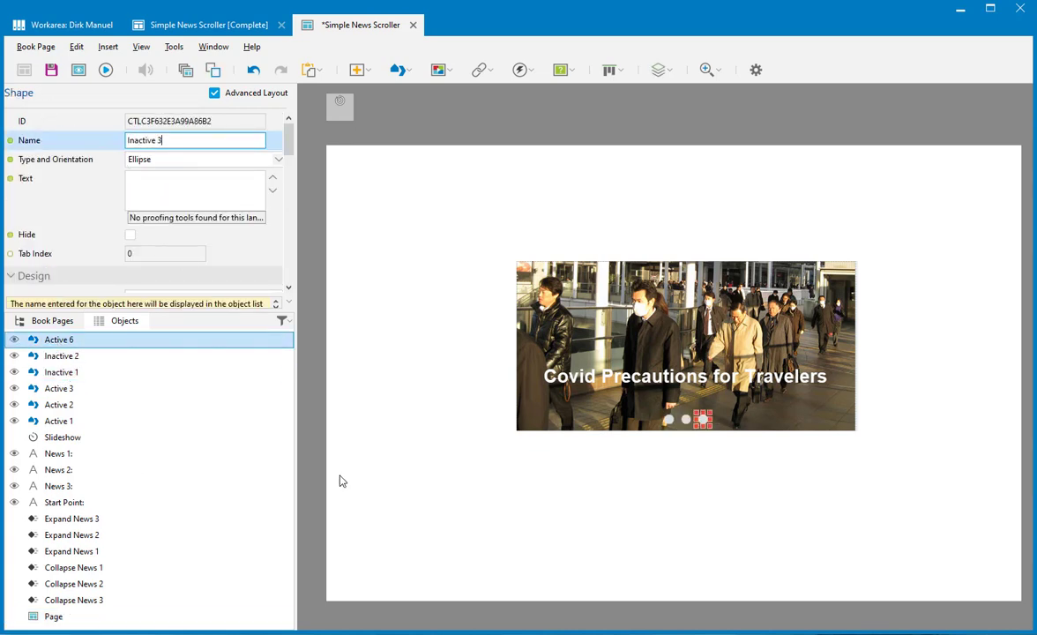
# Reorder the objects so that Active 3, Active 2 and Active 1 sit above Inactive 3, Inactive 2 and Inactive 1
pyautogui.click(66, 389)
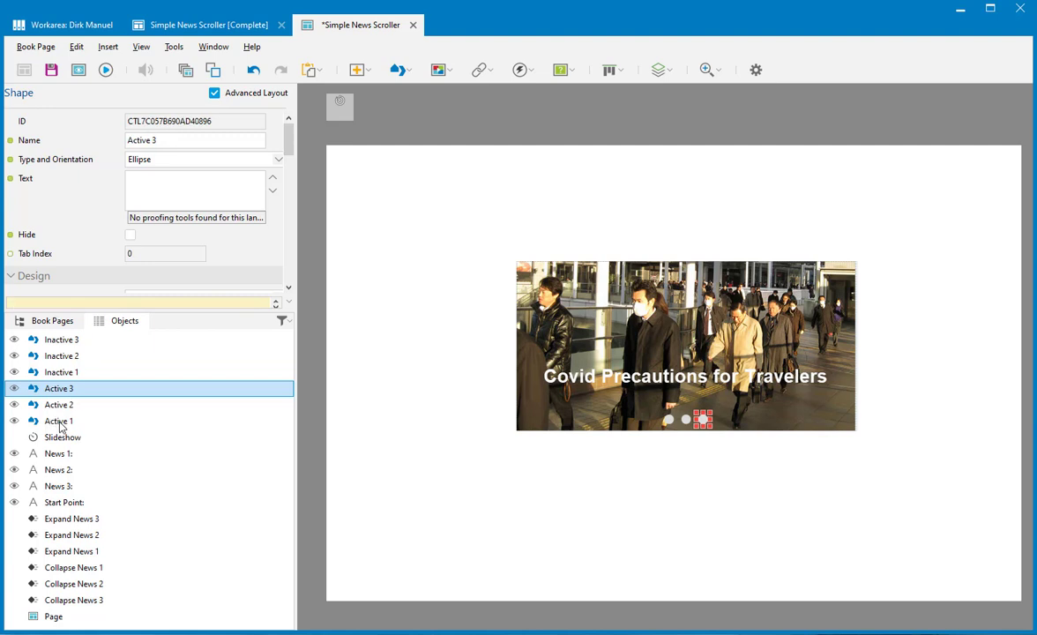
pyautogui.moveTo(60, 426); pyautogui.dragTo(72, 349)
pyautogui.click(68, 422)
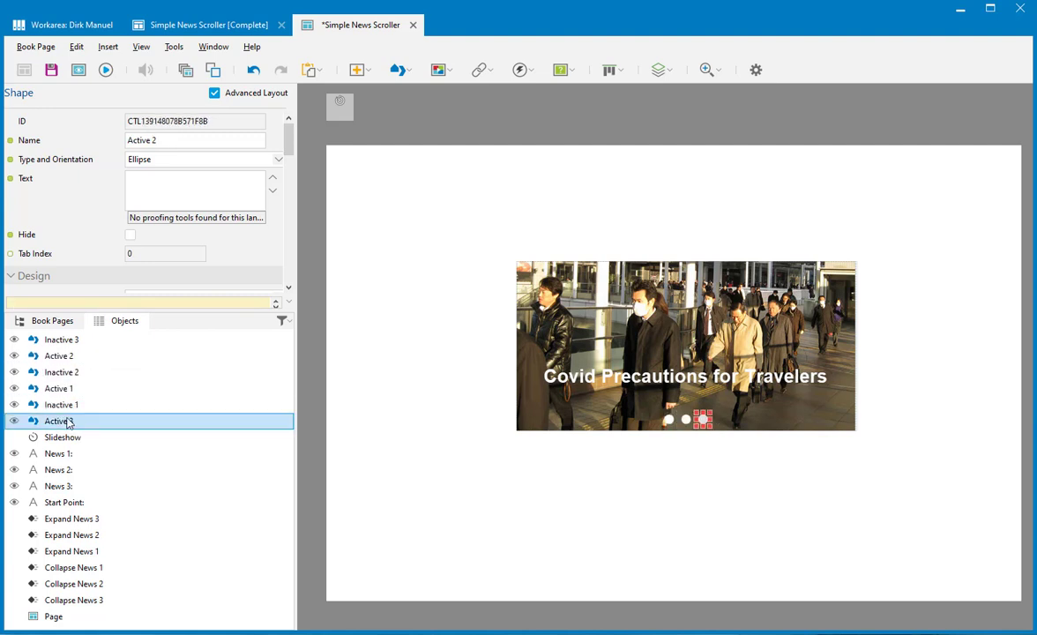
pyautogui.moveTo(69, 423); pyautogui.dragTo(77, 340)
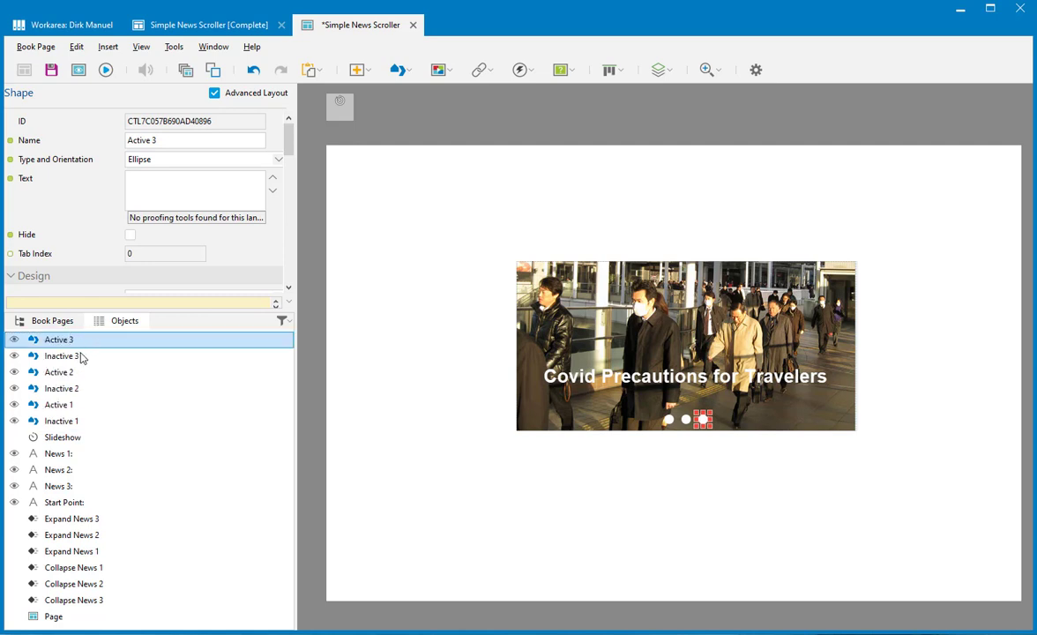
pyautogui.click(76, 390)
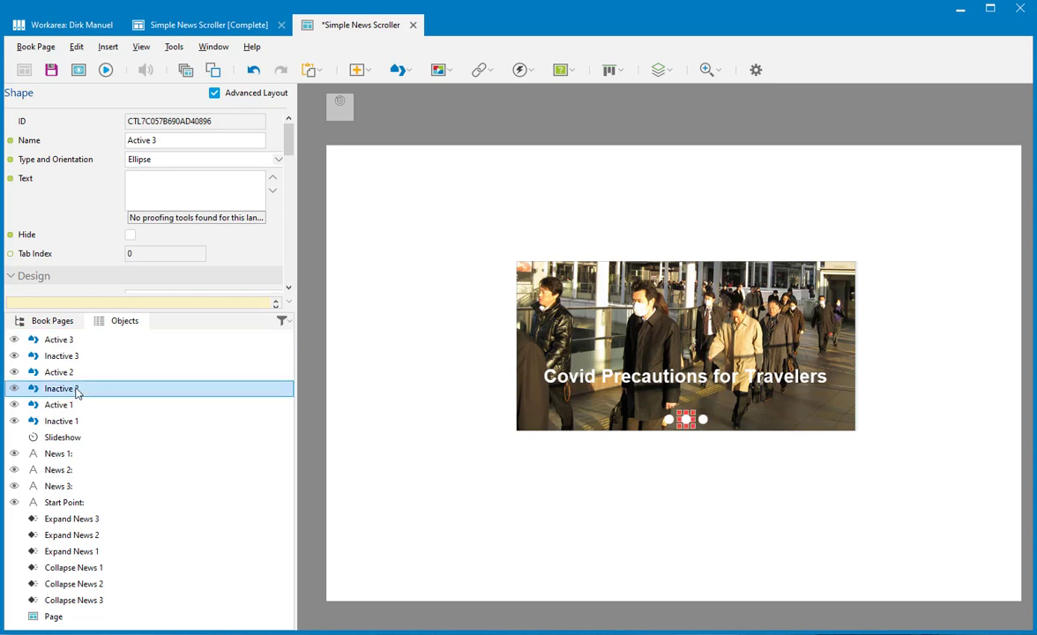
pyautogui.moveTo(71, 371); pyautogui.dragTo(74, 353)
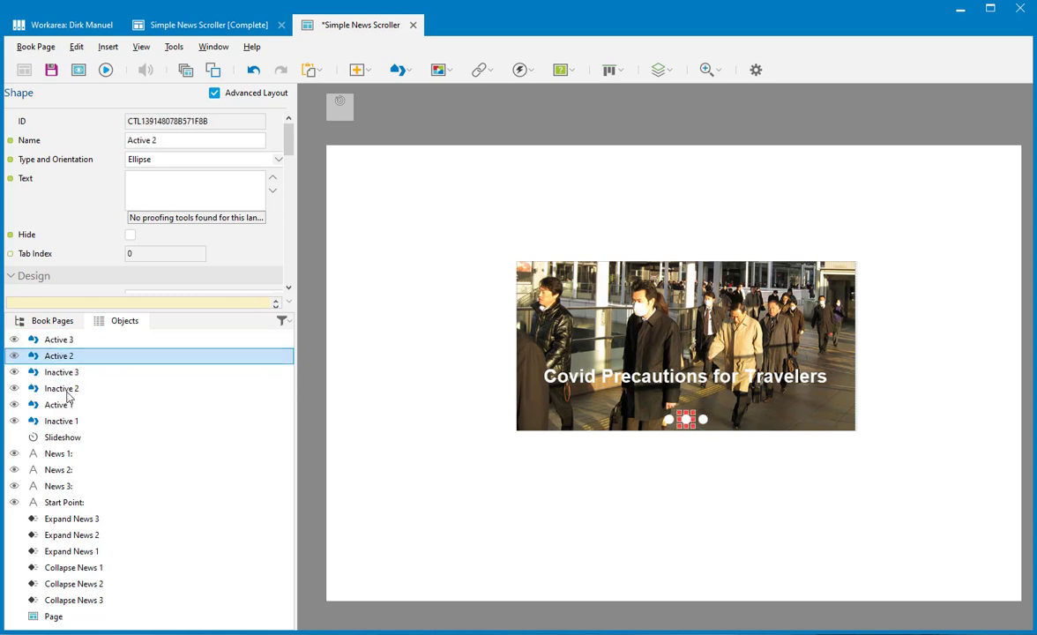
pyautogui.click(69, 403)
pyautogui.moveTo(74, 398); pyautogui.dragTo(77, 366)
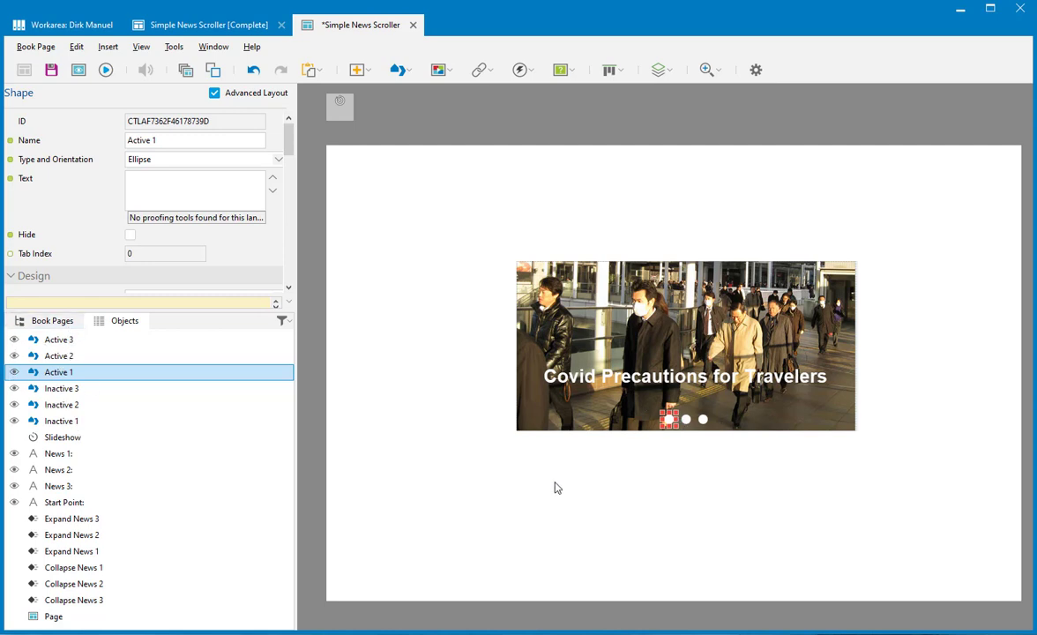
pyautogui.click(373, 497)
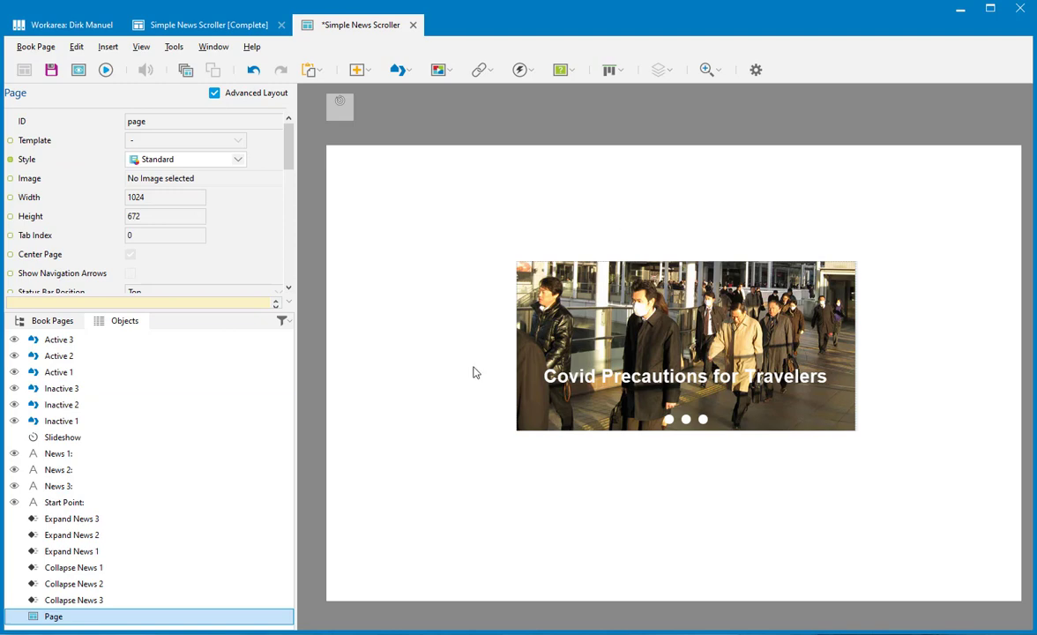
# Add an Object Visibility control to the page and name it Show Active Item
pyautogui.click(526, 70)
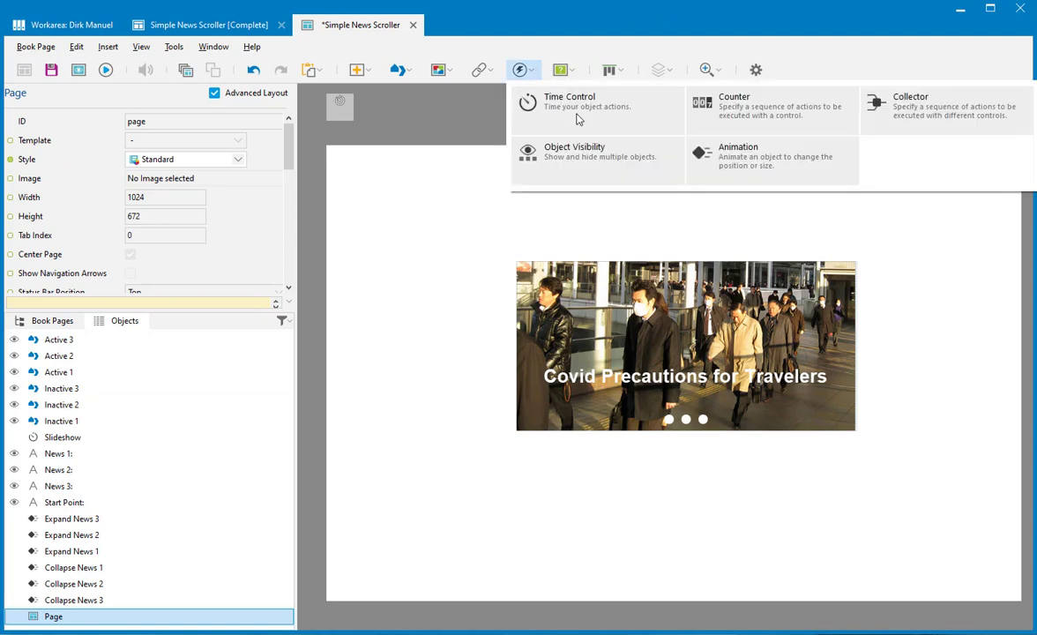
pyautogui.click(598, 159)
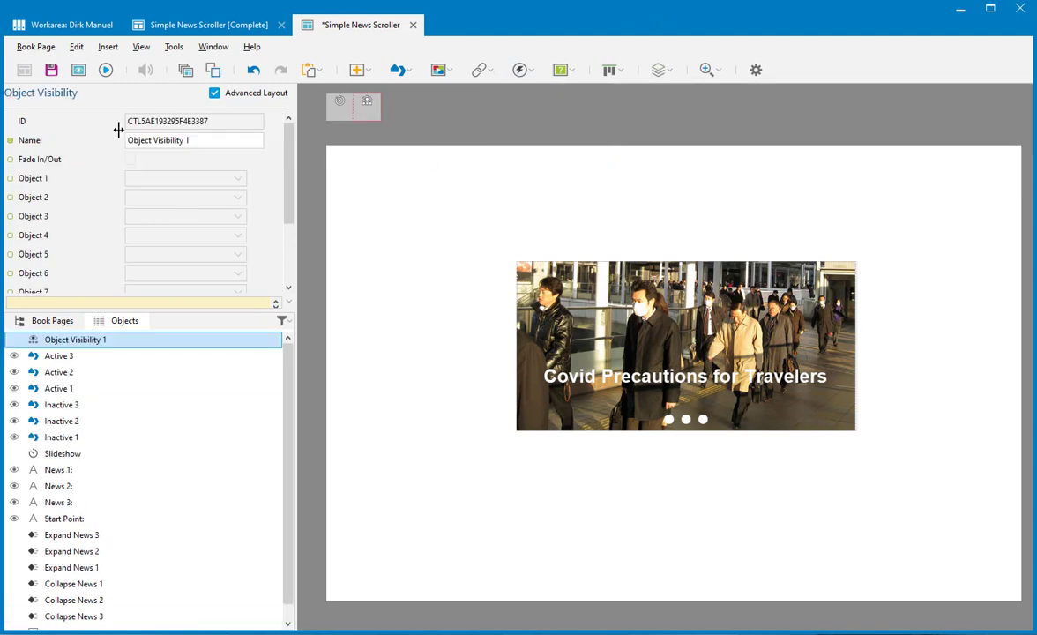
pyautogui.click(216, 141)
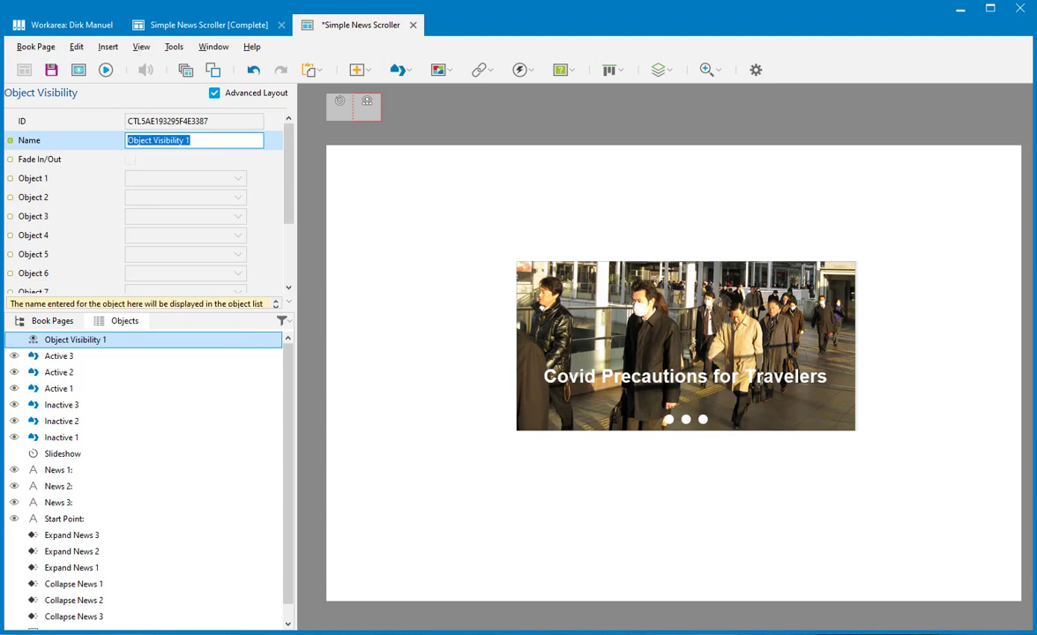
pyautogui.write('Show Acti')
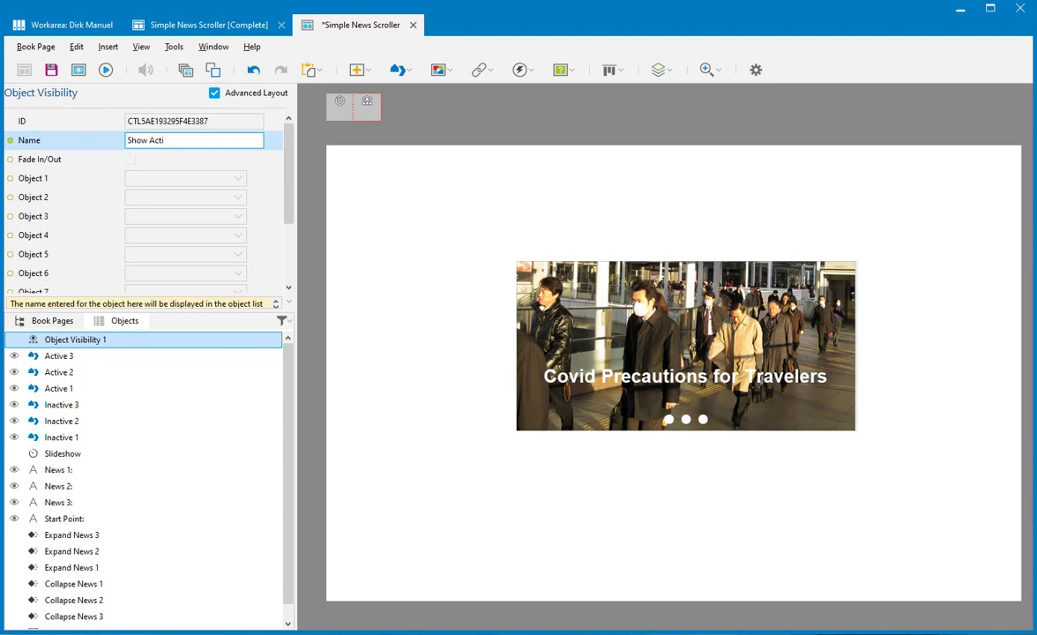
pyautogui.write('ve Item')
# Enable Objects 1 to 3 of Show Active Item and assign them Active 1, Active 2 and Active 3
pyautogui.click(12, 180)
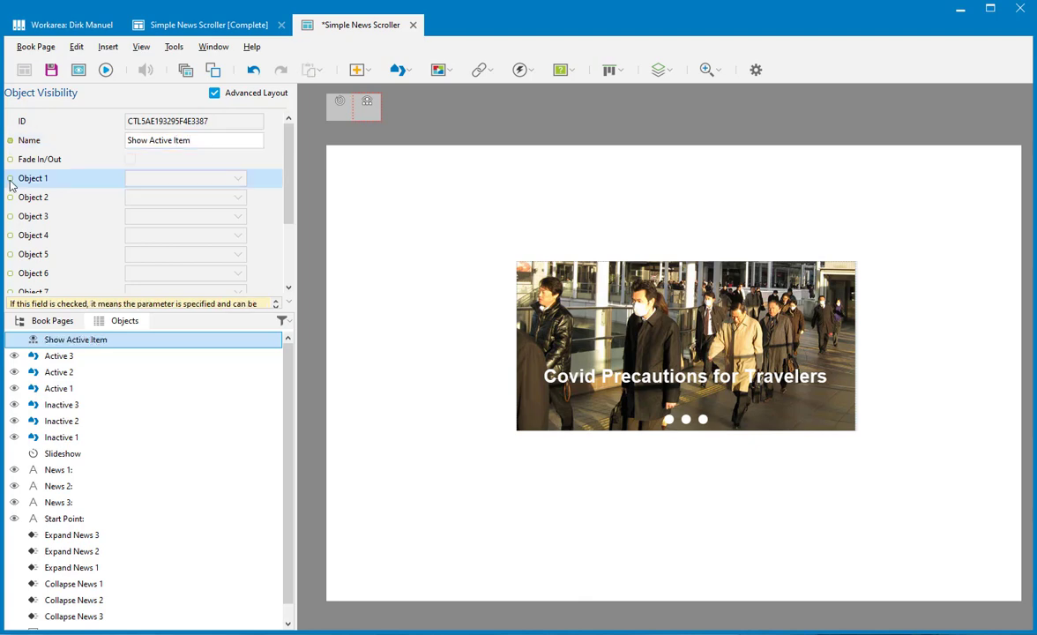
pyautogui.click(13, 198)
pyautogui.click(11, 214)
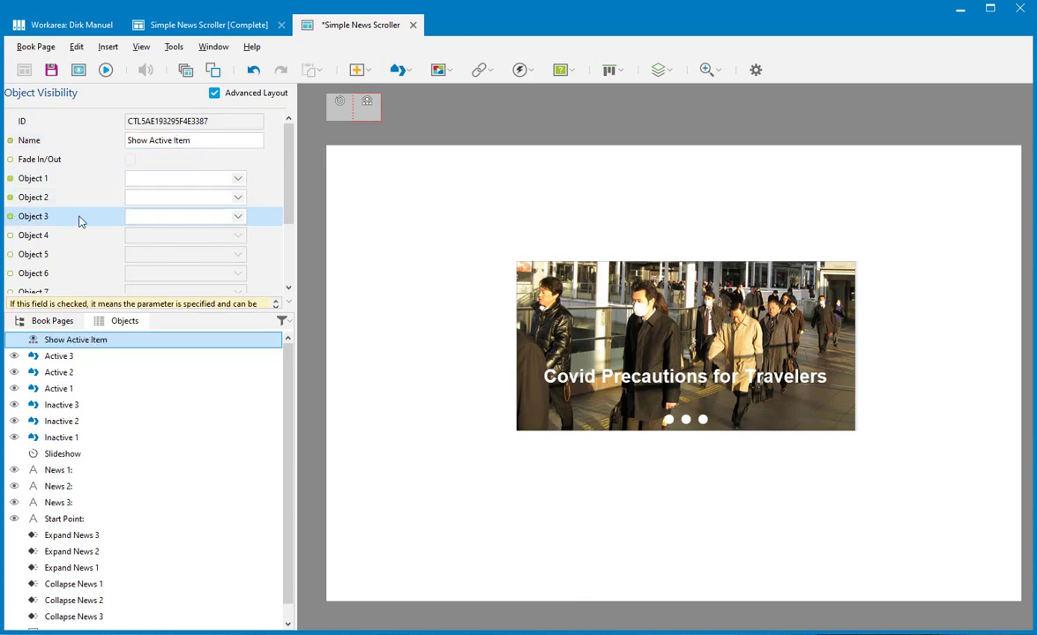
pyautogui.click(190, 179)
pyautogui.click(186, 194)
pyautogui.click(189, 197)
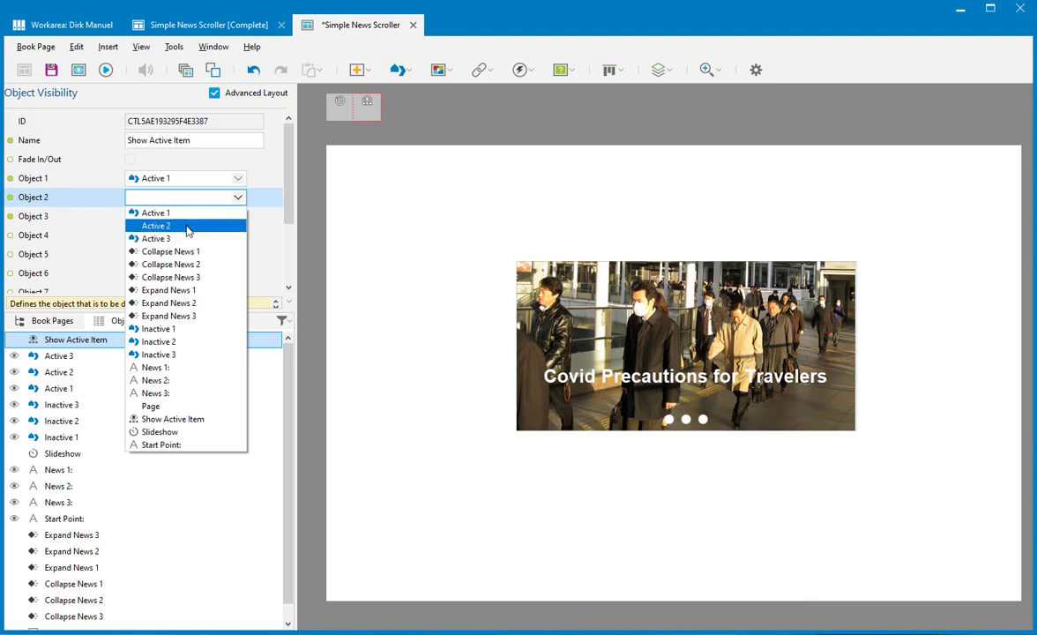
pyautogui.click(176, 225)
pyautogui.click(176, 216)
pyautogui.click(168, 257)
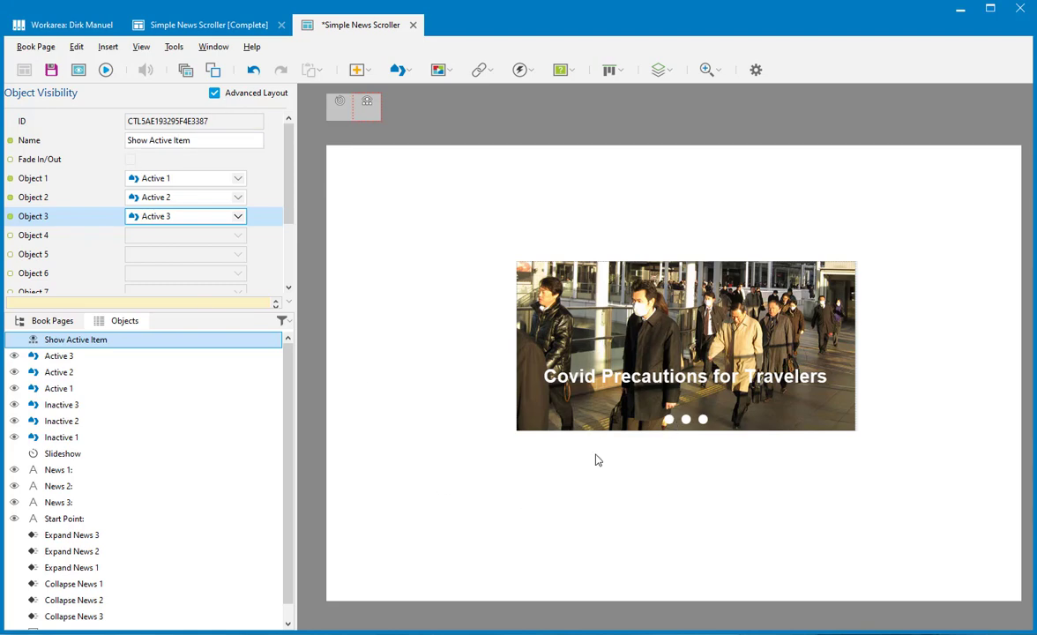
# Enable a fourth timeout at 0.00 in the Slideshow time control that triggers Activate 1 on Show Active Item
pyautogui.click(343, 108)
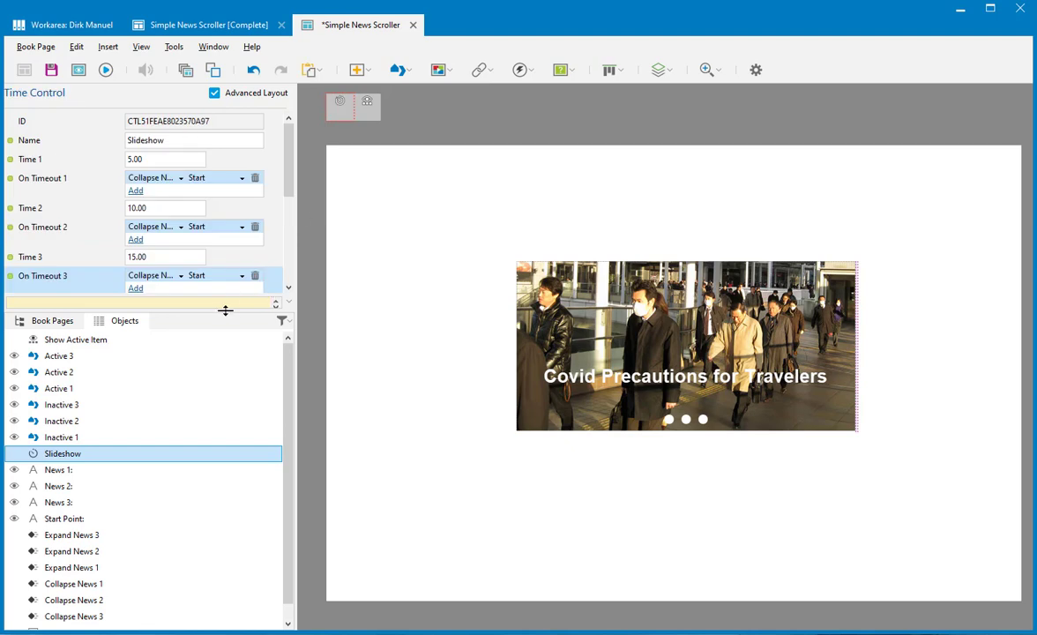
pyautogui.moveTo(225, 311); pyautogui.dragTo(225, 393)
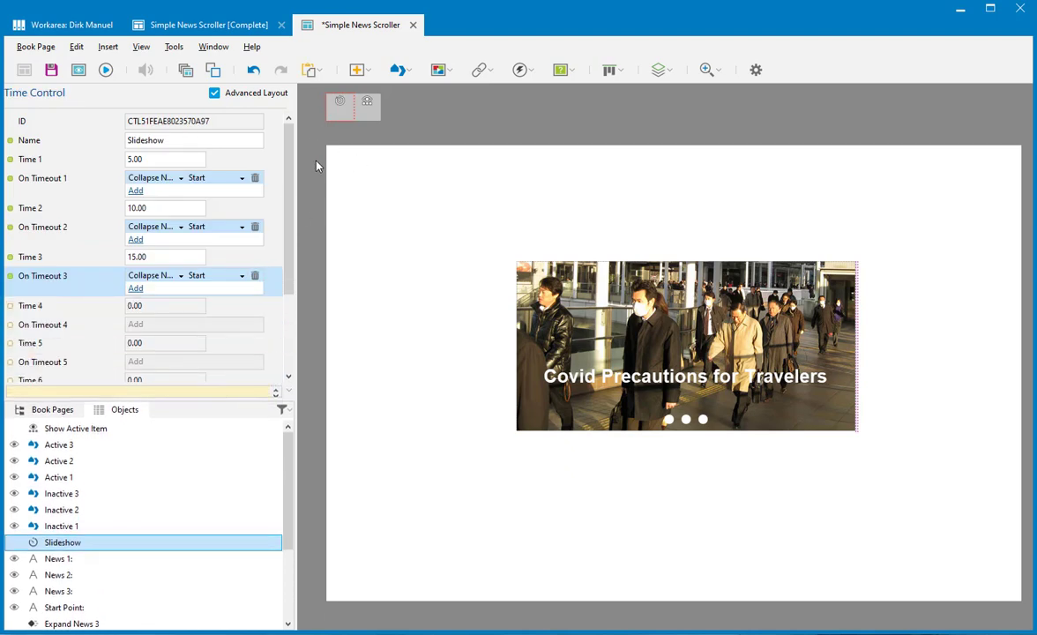
pyautogui.click(11, 307)
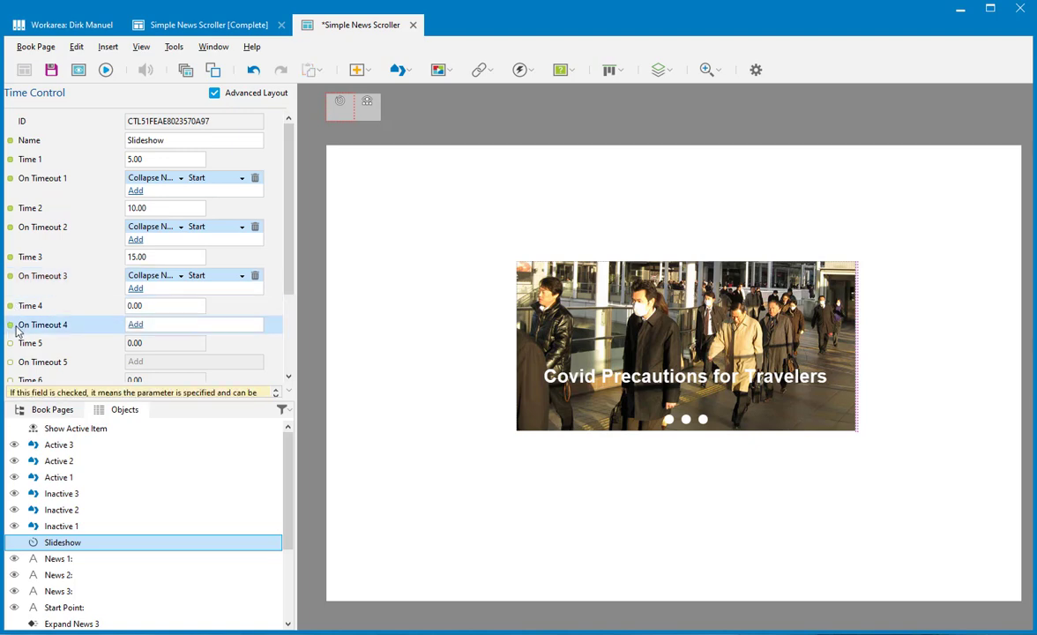
pyautogui.click(157, 307)
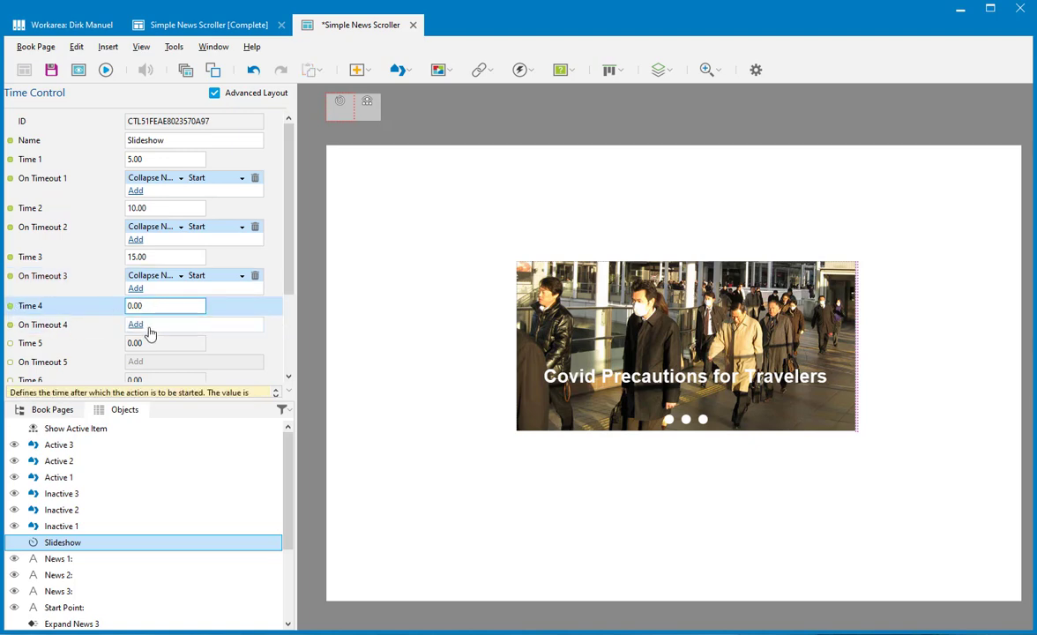
pyautogui.click(138, 324)
pyautogui.click(149, 326)
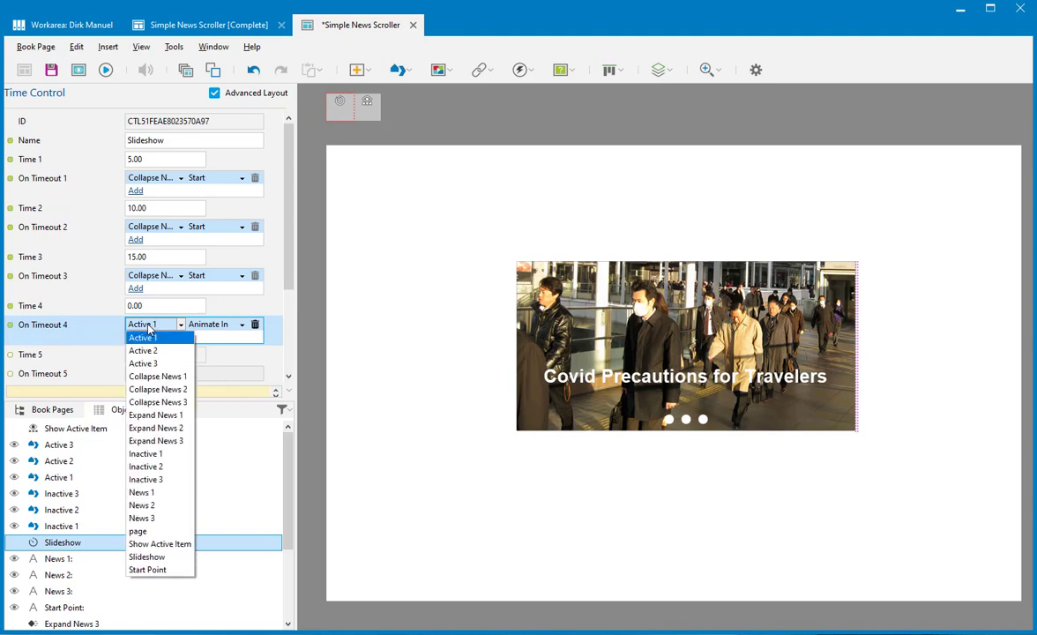
pyautogui.click(160, 544)
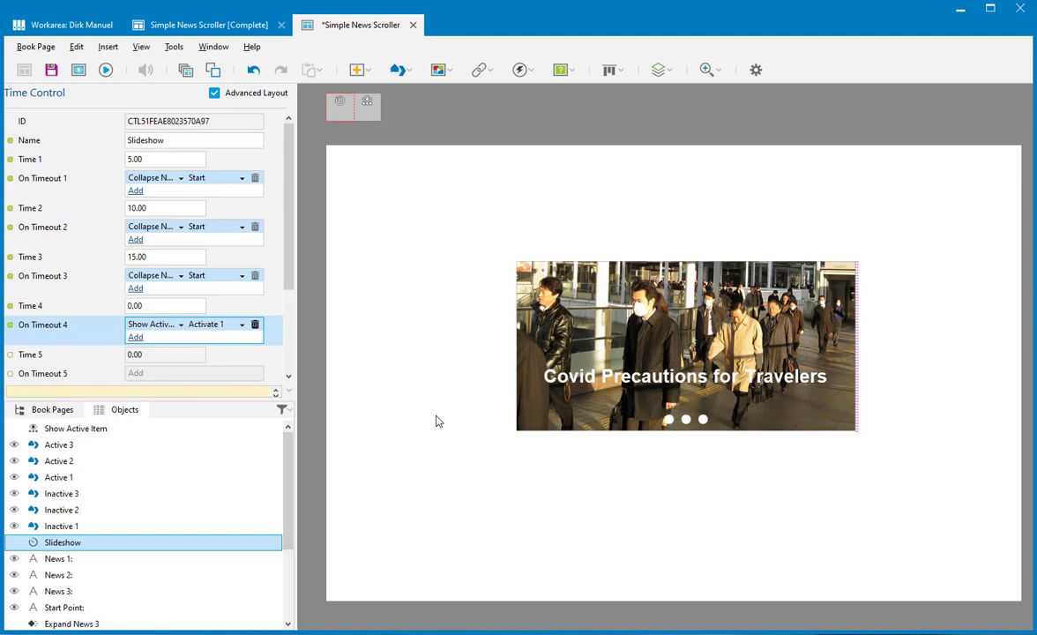
pyautogui.click(534, 71)
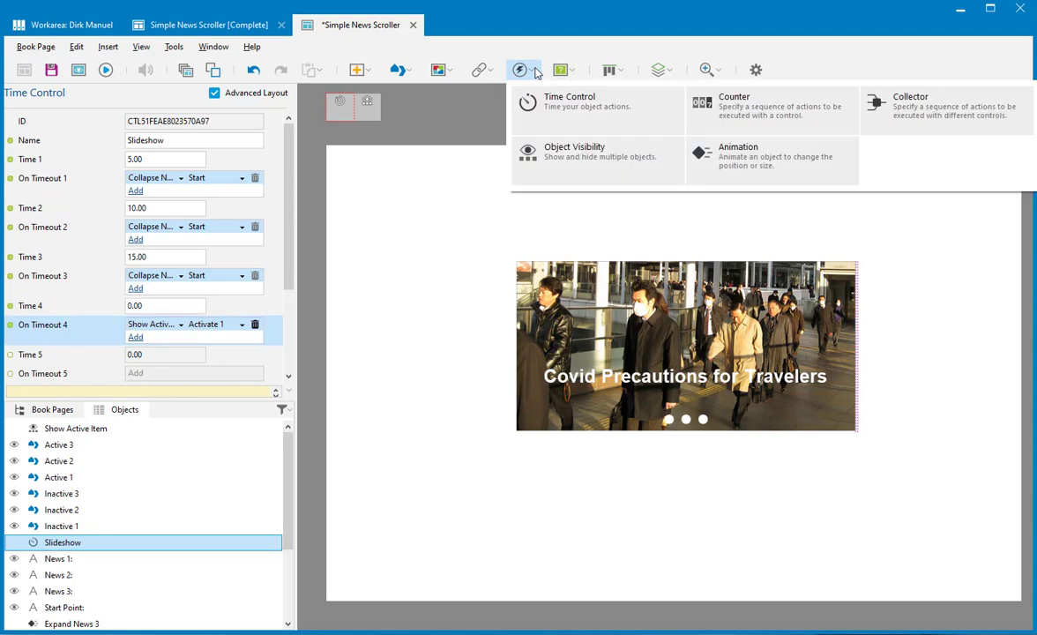
pyautogui.click(435, 117)
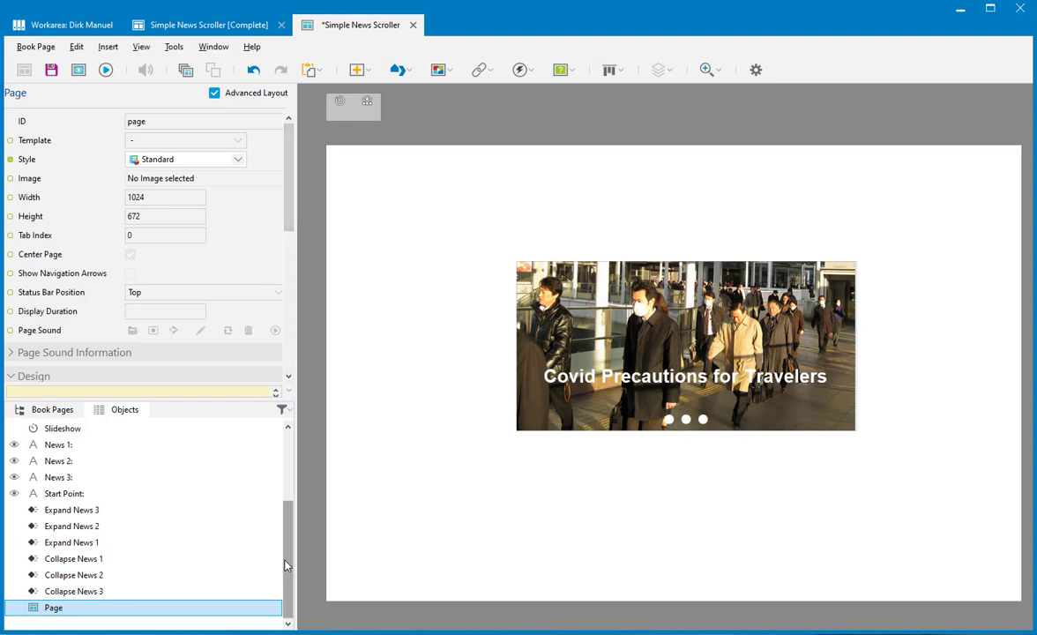
# Add an On Finish action to the Collapse News 1 animation that triggers Activate 2 on Show Active Item
pyautogui.click(79, 562)
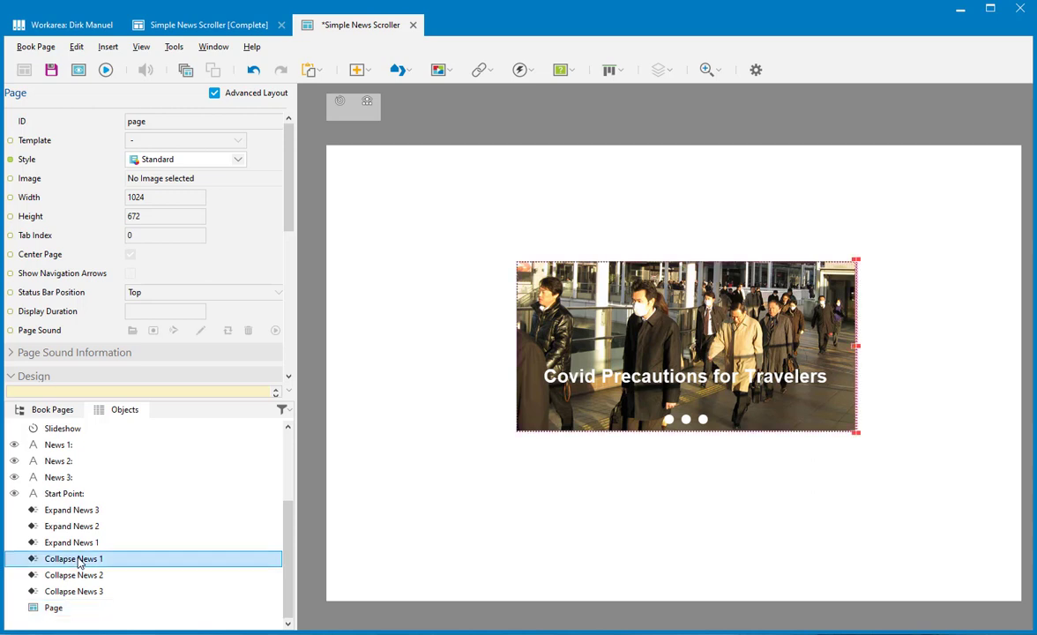
pyautogui.scroll(-3, 284, 328)
pyautogui.scroll(-1, 284, 328)
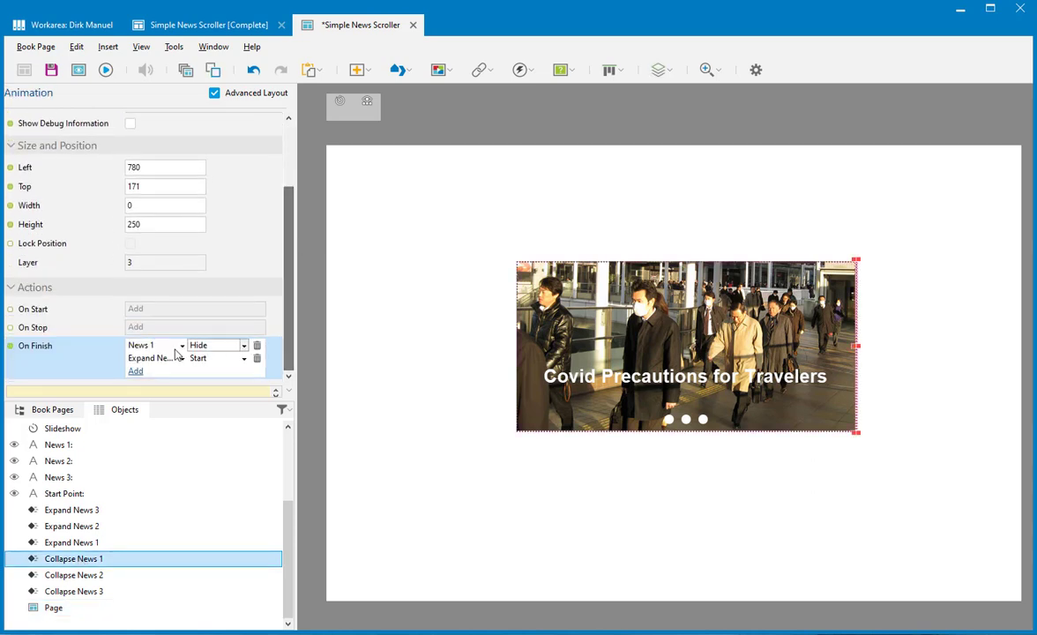
pyautogui.click(135, 371)
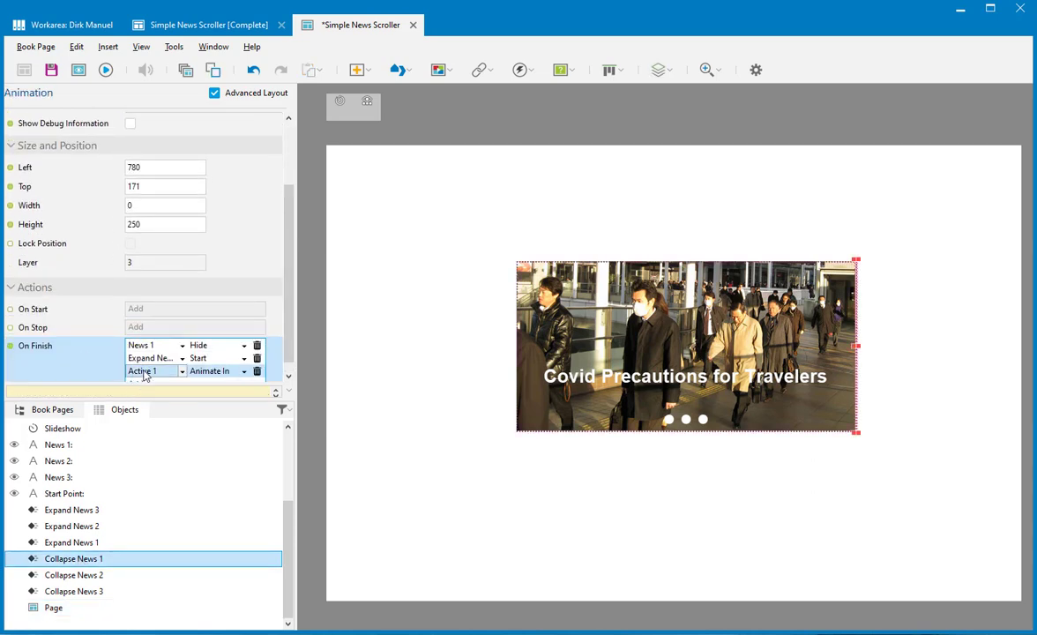
pyautogui.click(140, 371)
pyautogui.click(155, 592)
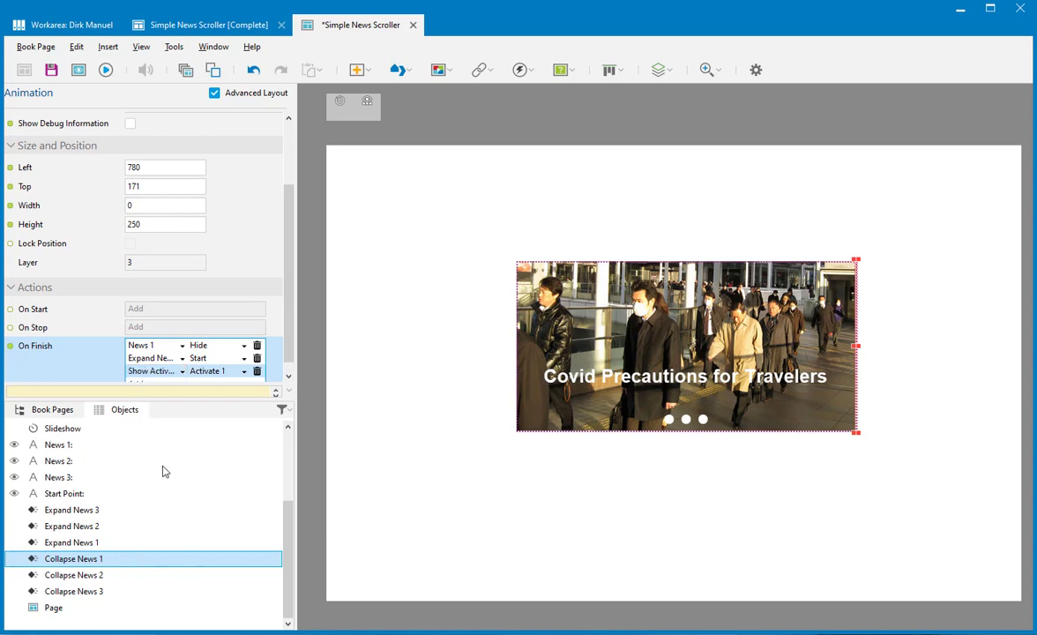
pyautogui.click(217, 371)
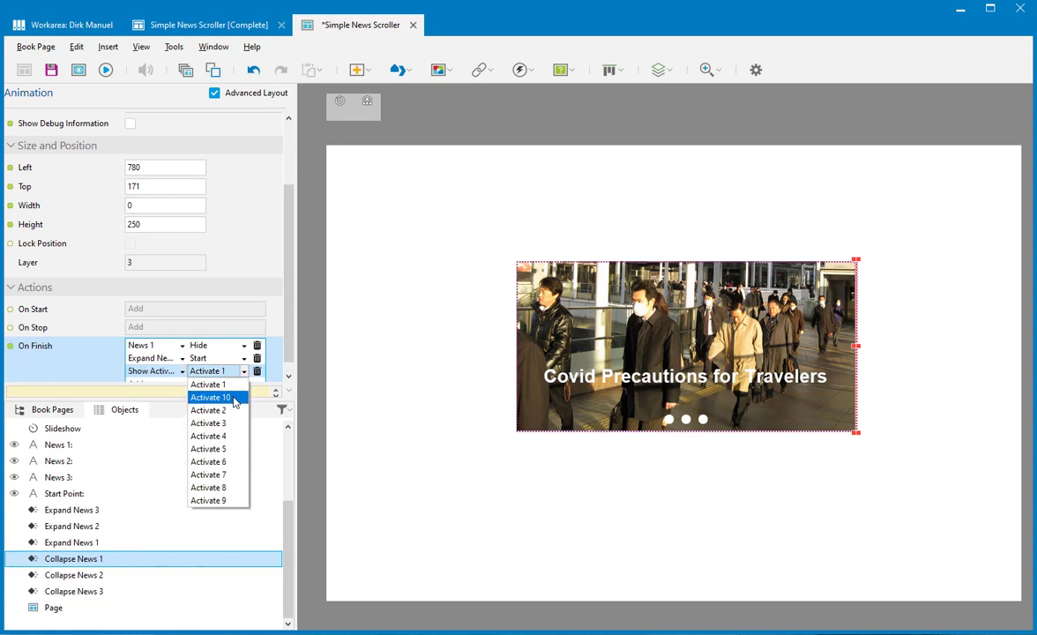
pyautogui.click(229, 411)
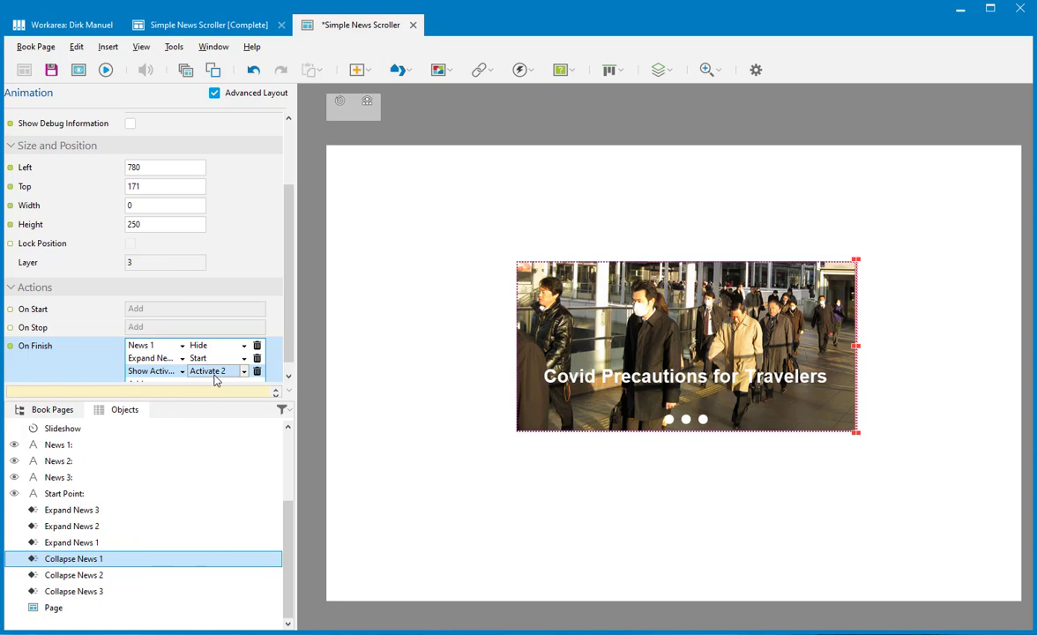
pyautogui.click(369, 103)
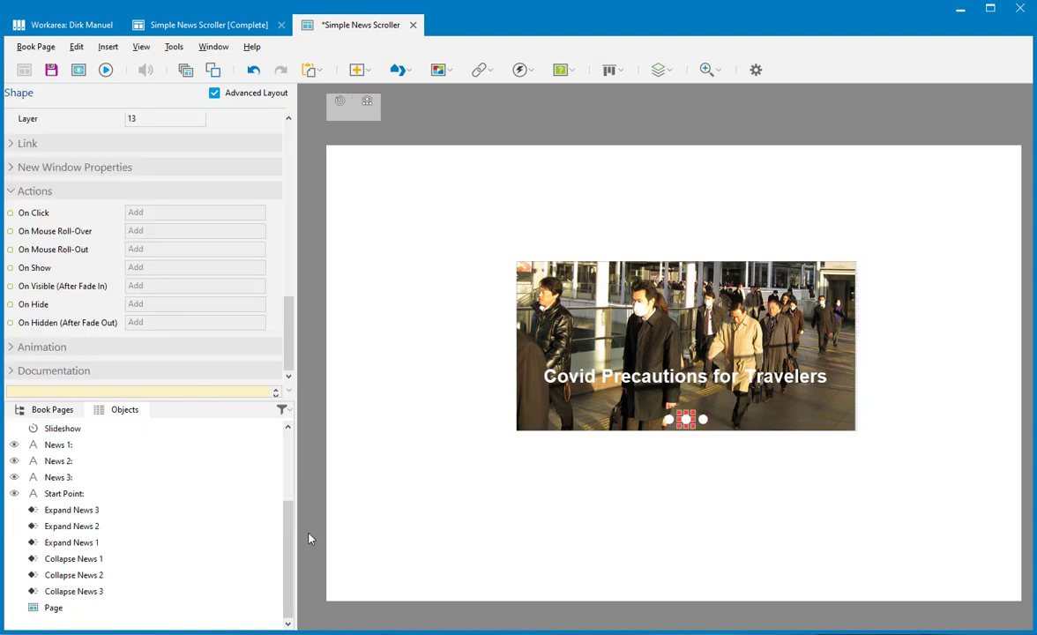
pyautogui.click(97, 561)
pyautogui.scroll(-3, 280, 292)
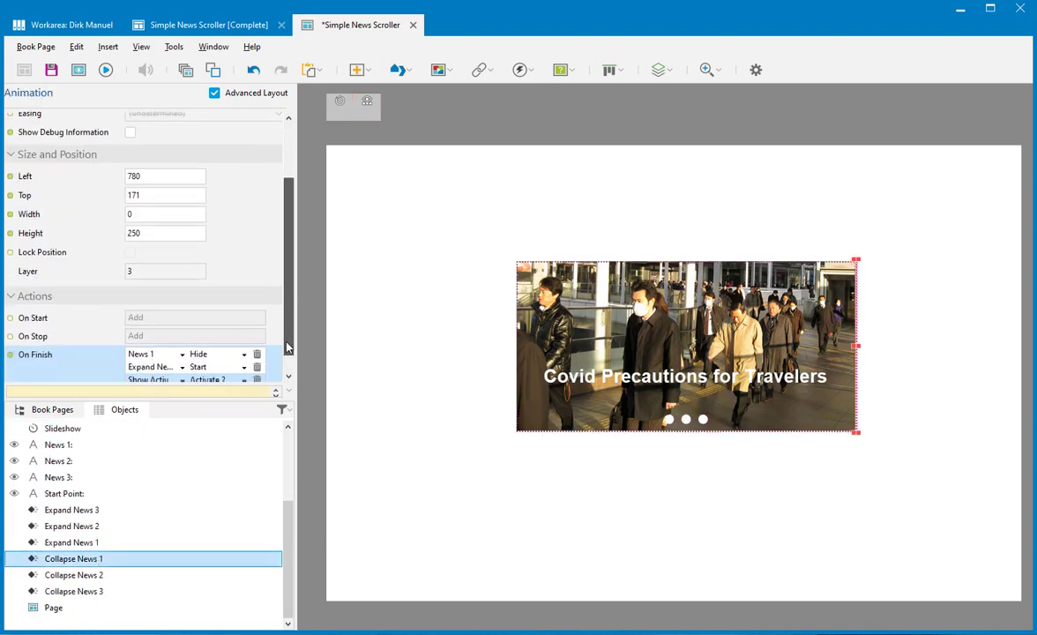
# Add an On Finish action to the Collapse News 2 animation that triggers Activate 3 on Show Active Item
pyautogui.click(84, 575)
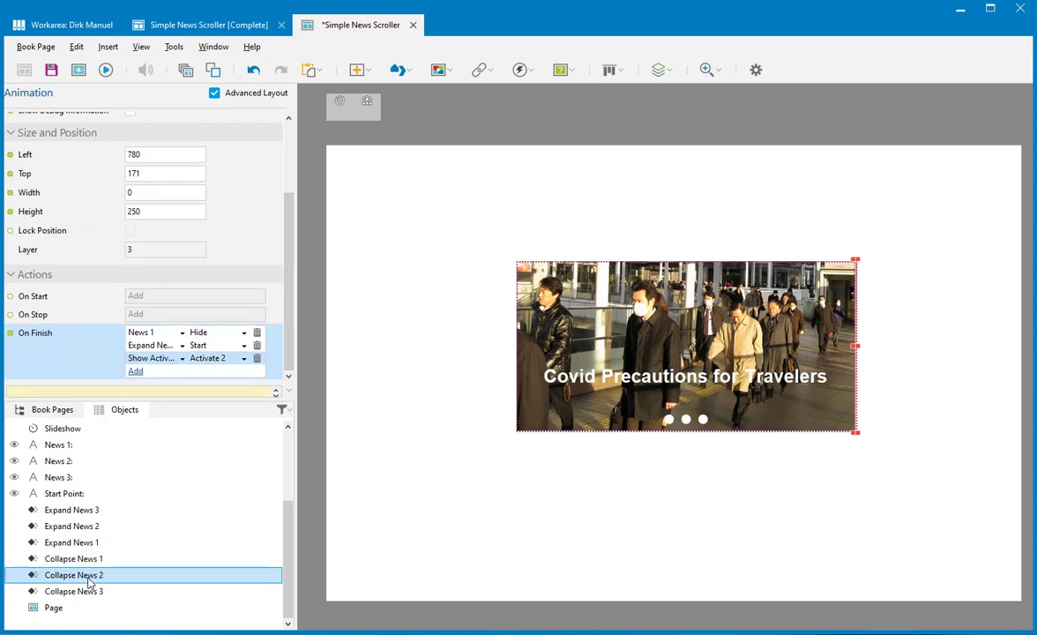
pyautogui.click(146, 375)
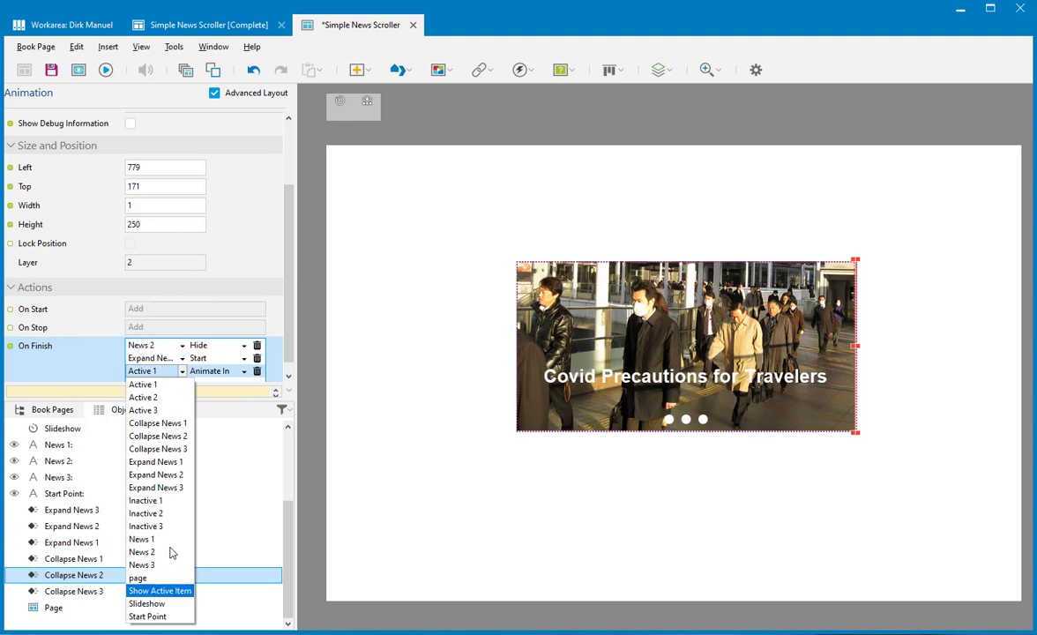
pyautogui.click(150, 590)
pyautogui.click(219, 371)
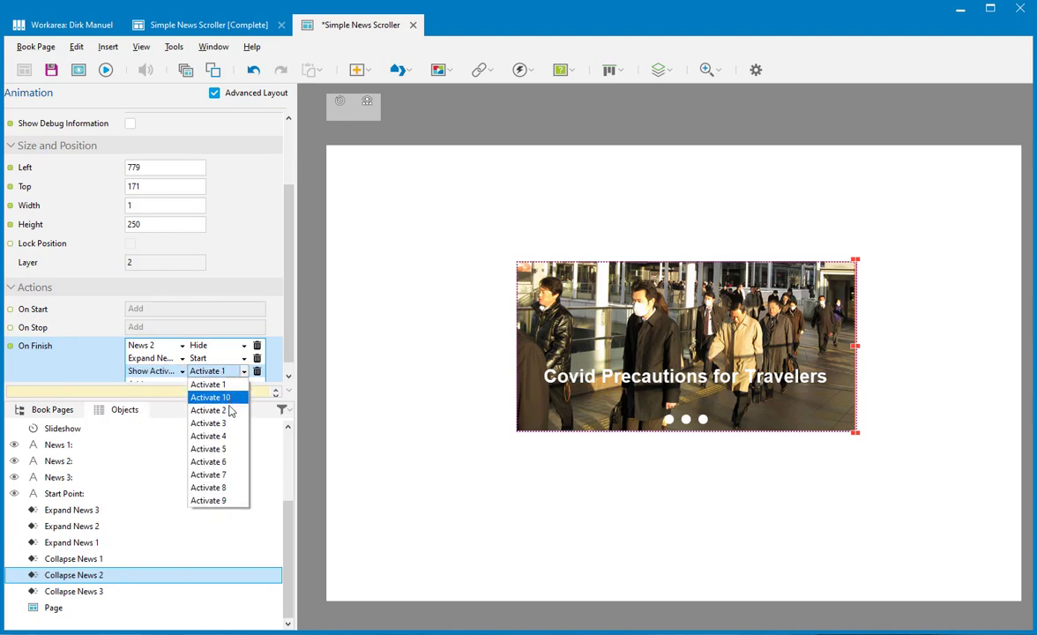
pyautogui.click(228, 424)
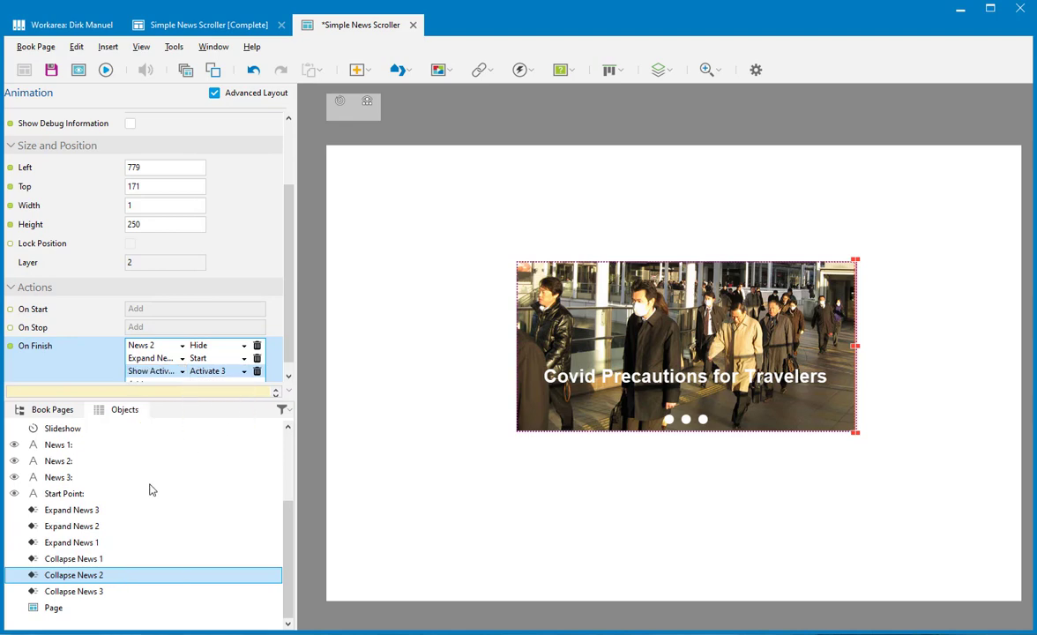
# Replace the News 2 Show action in the Collapse News 3 animation's On Finish with Activate 1 on Show Active Item
pyautogui.click(97, 593)
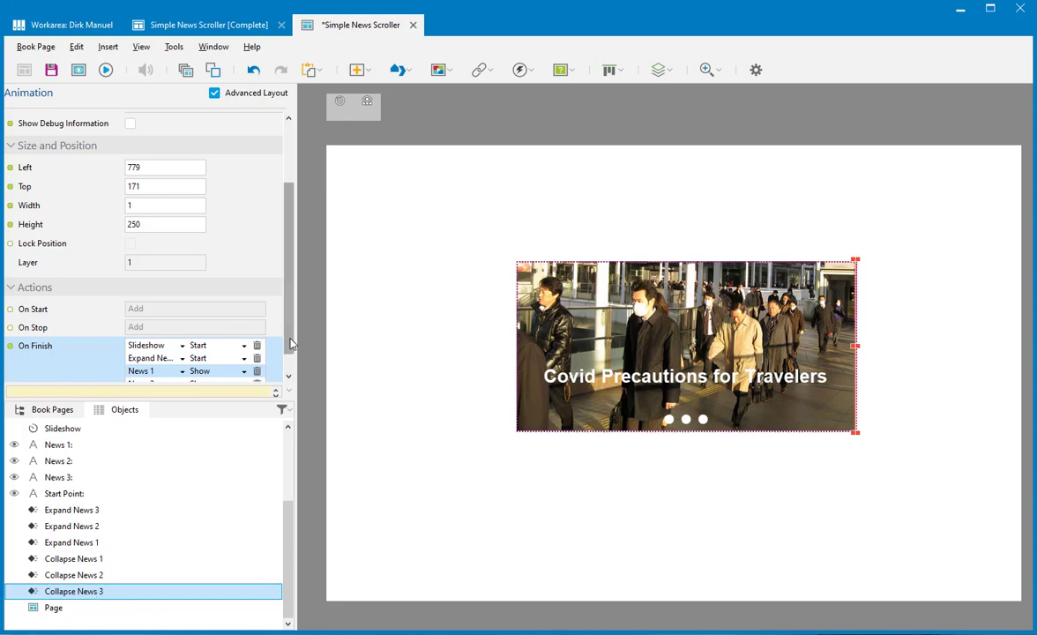
pyautogui.scroll(-1, 143, 363)
pyautogui.click(145, 360)
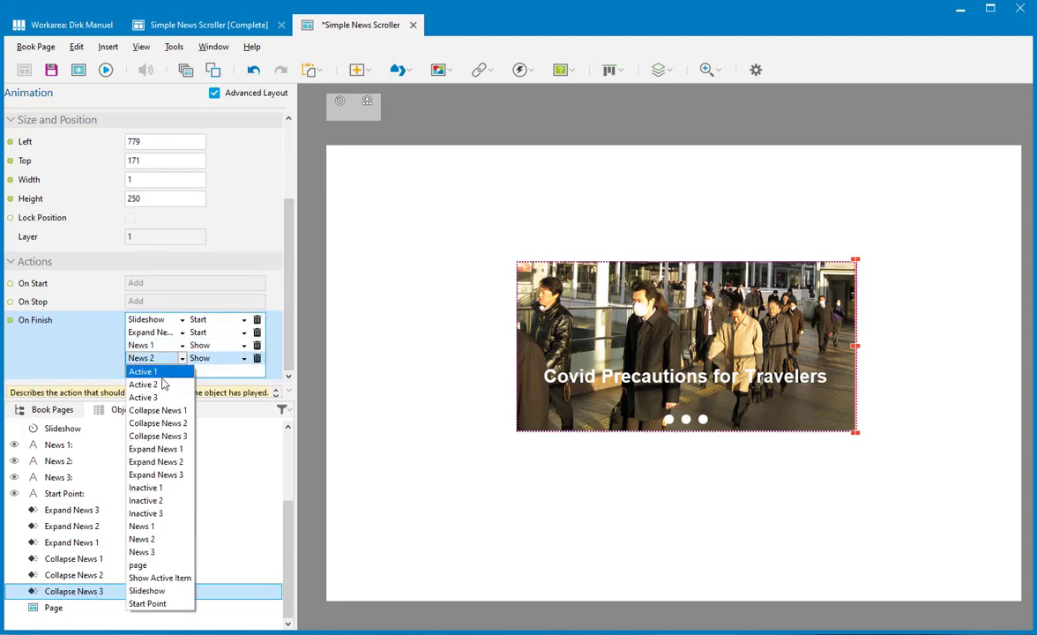
pyautogui.click(157, 573)
pyautogui.click(225, 359)
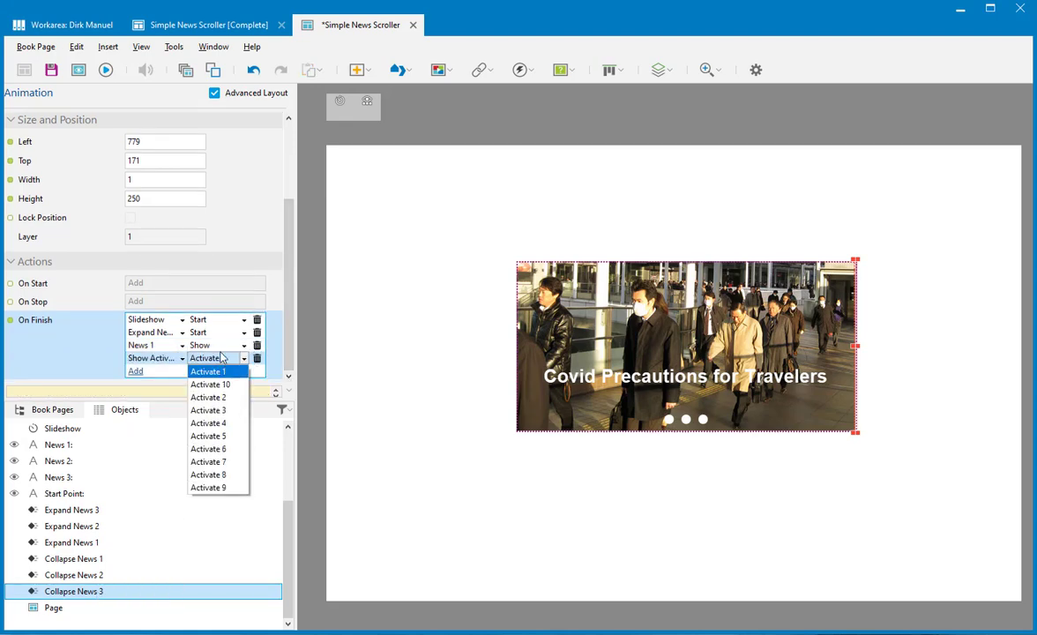
pyautogui.click(210, 375)
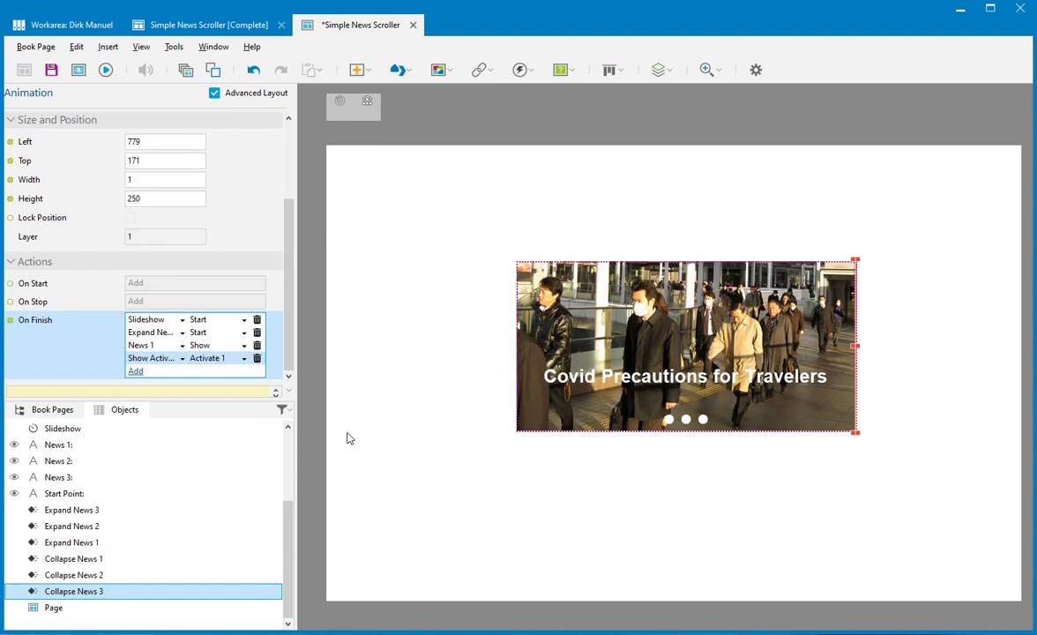
# Save the page and test-run it to check that the indicator dots follow the news images, ending the run when checked
pyautogui.click(409, 450)
pyautogui.click(51, 69)
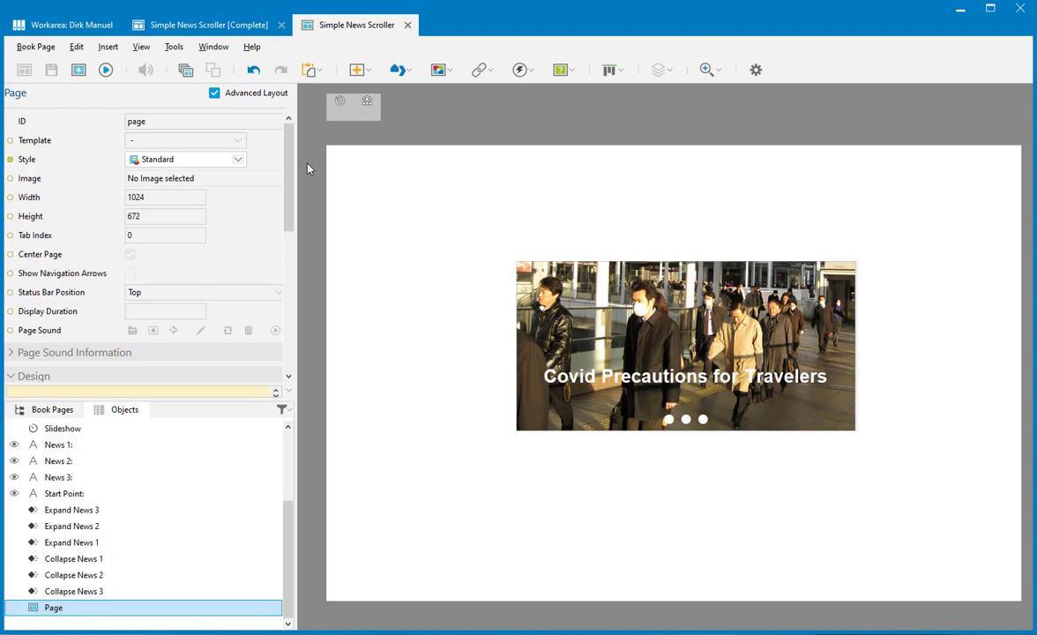
pyautogui.click(79, 71)
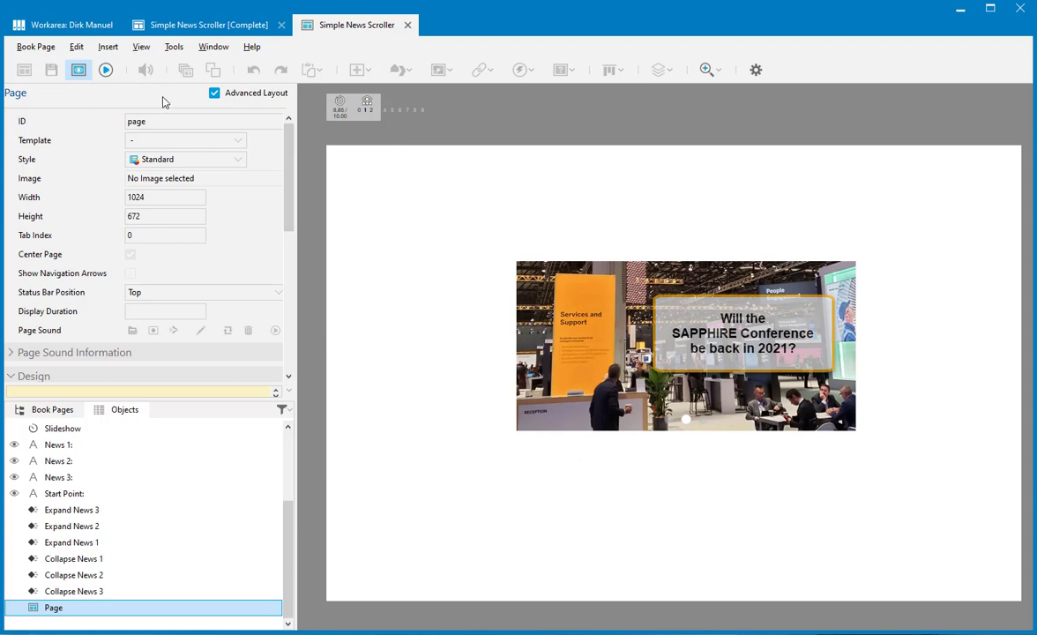
pyautogui.click(77, 76)
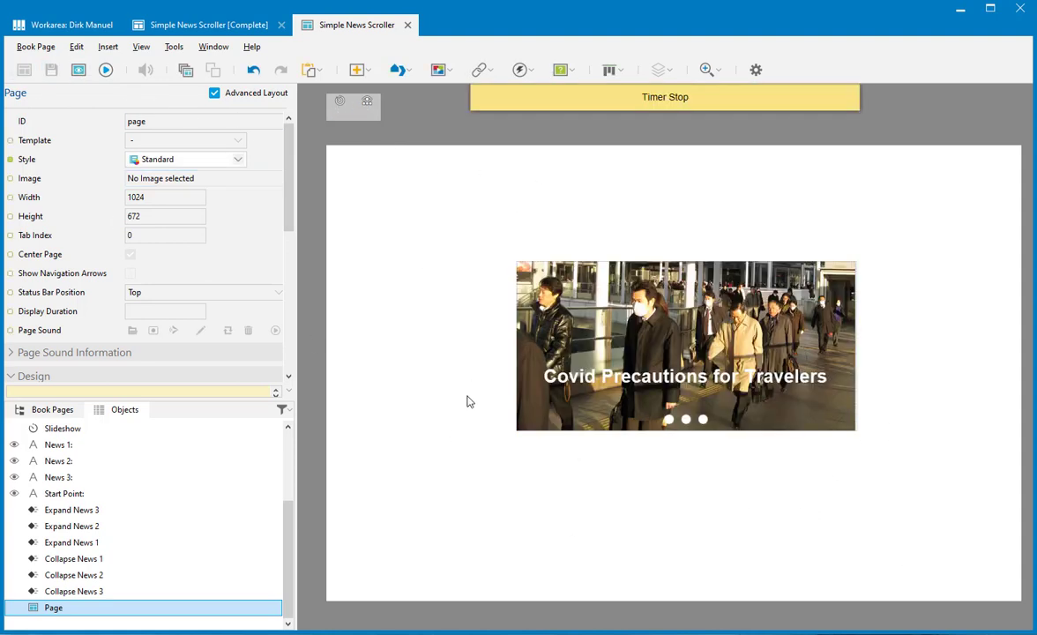